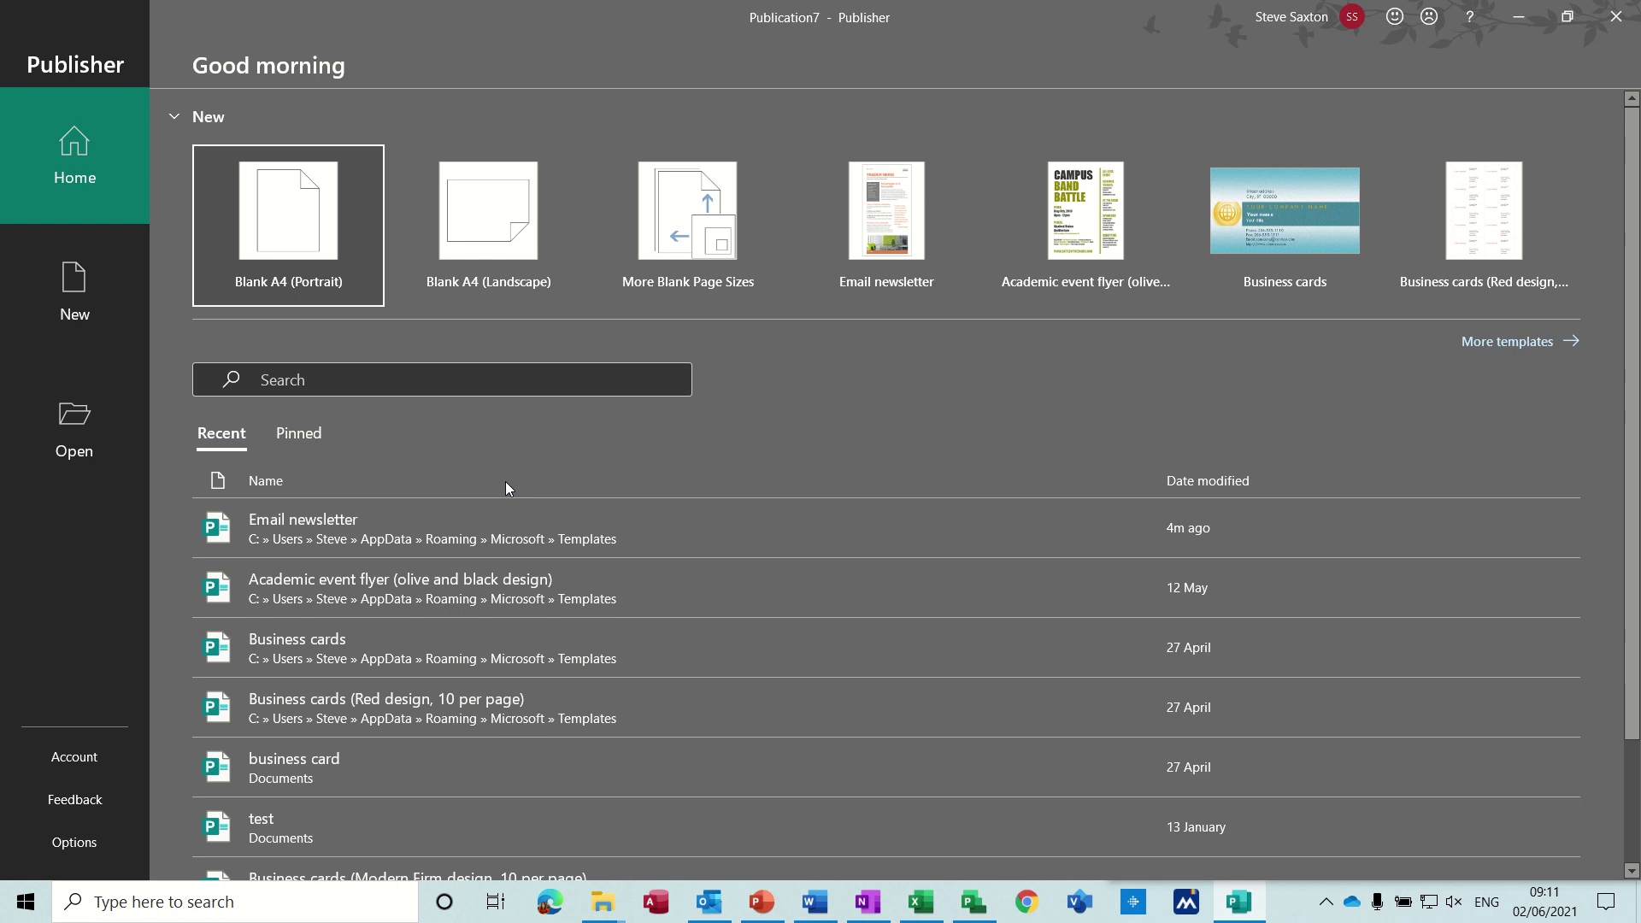
# - Create a new publication from the built-in Arrows newsletter template
pyautogui.click(65, 279)
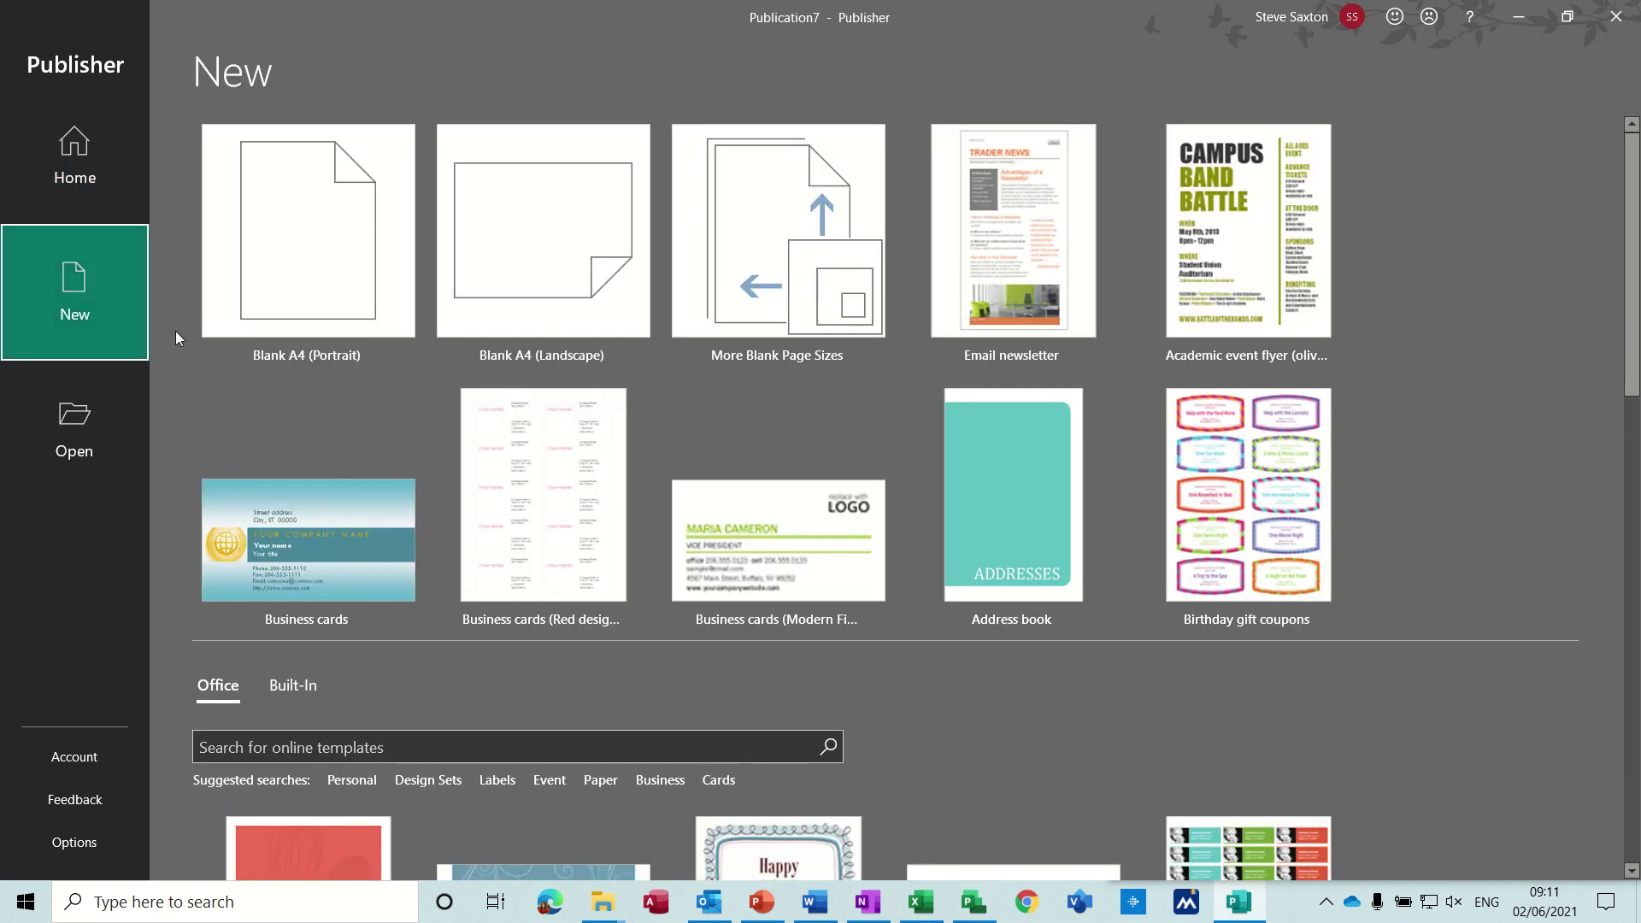
pyautogui.click(293, 687)
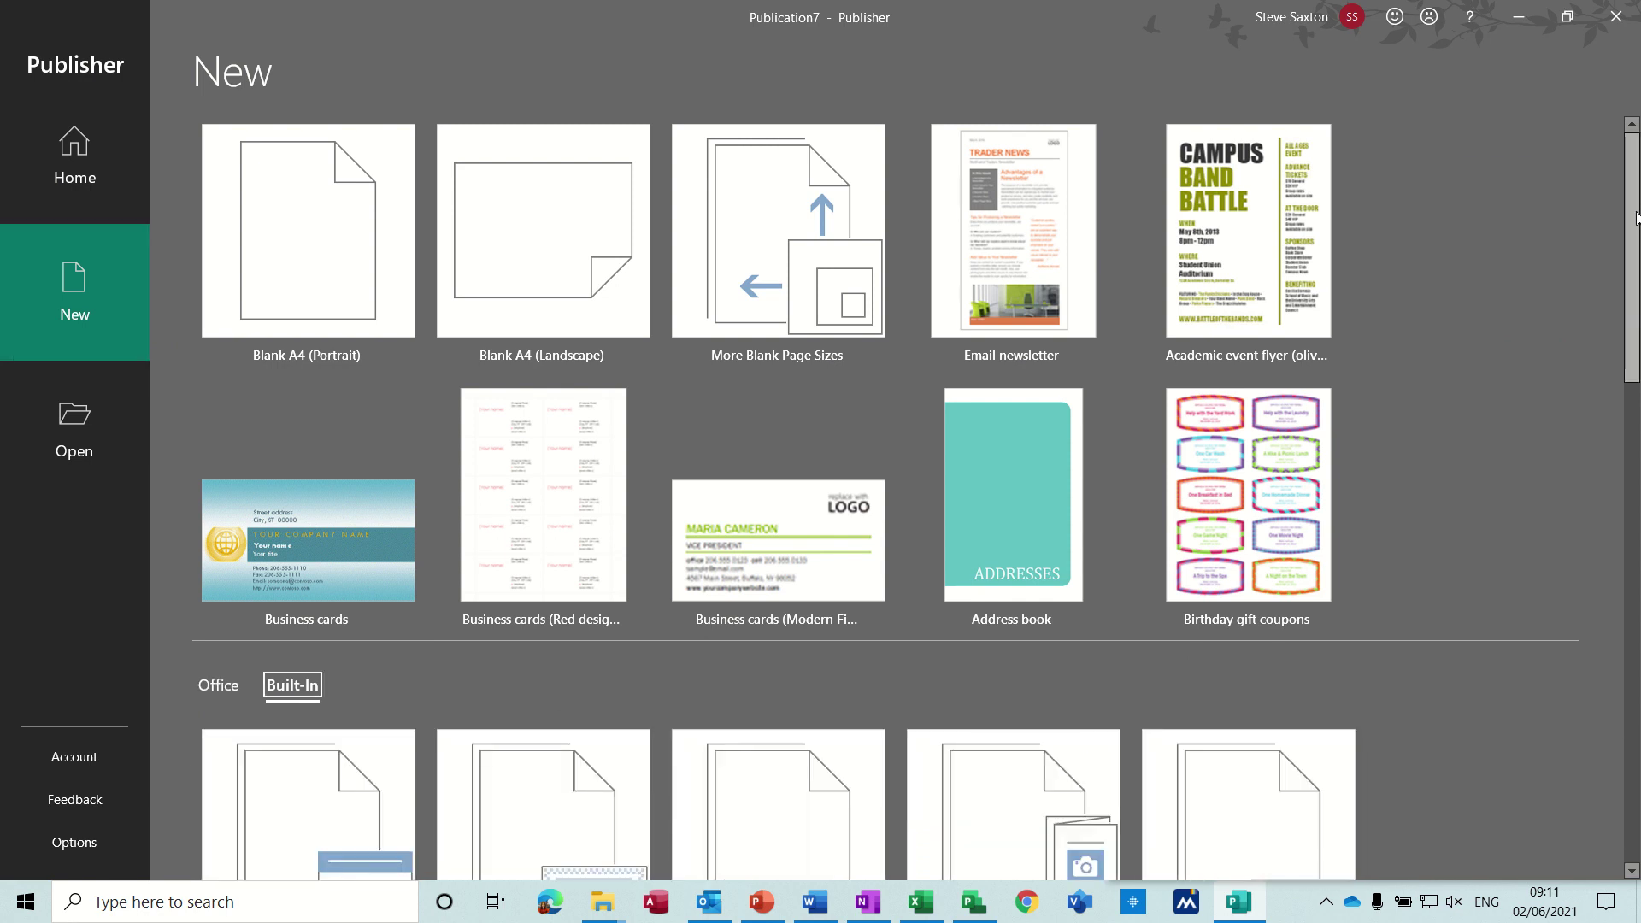
pyautogui.moveTo(1635, 217); pyautogui.dragTo(1636, 611)
pyautogui.click(1065, 524)
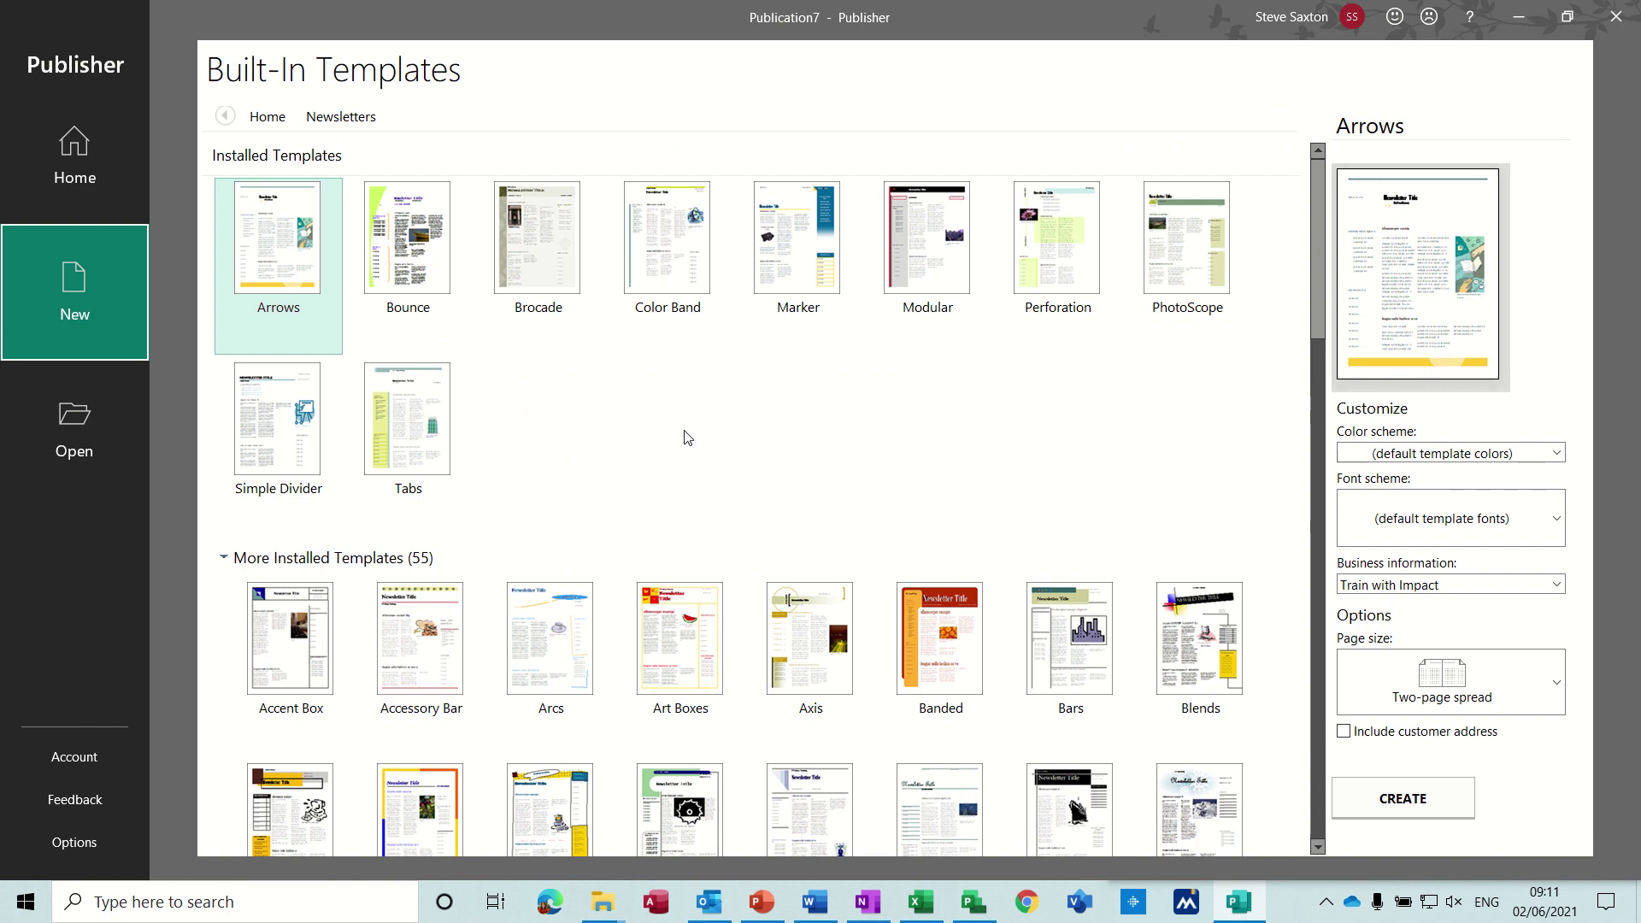
pyautogui.doubleClick(269, 248)
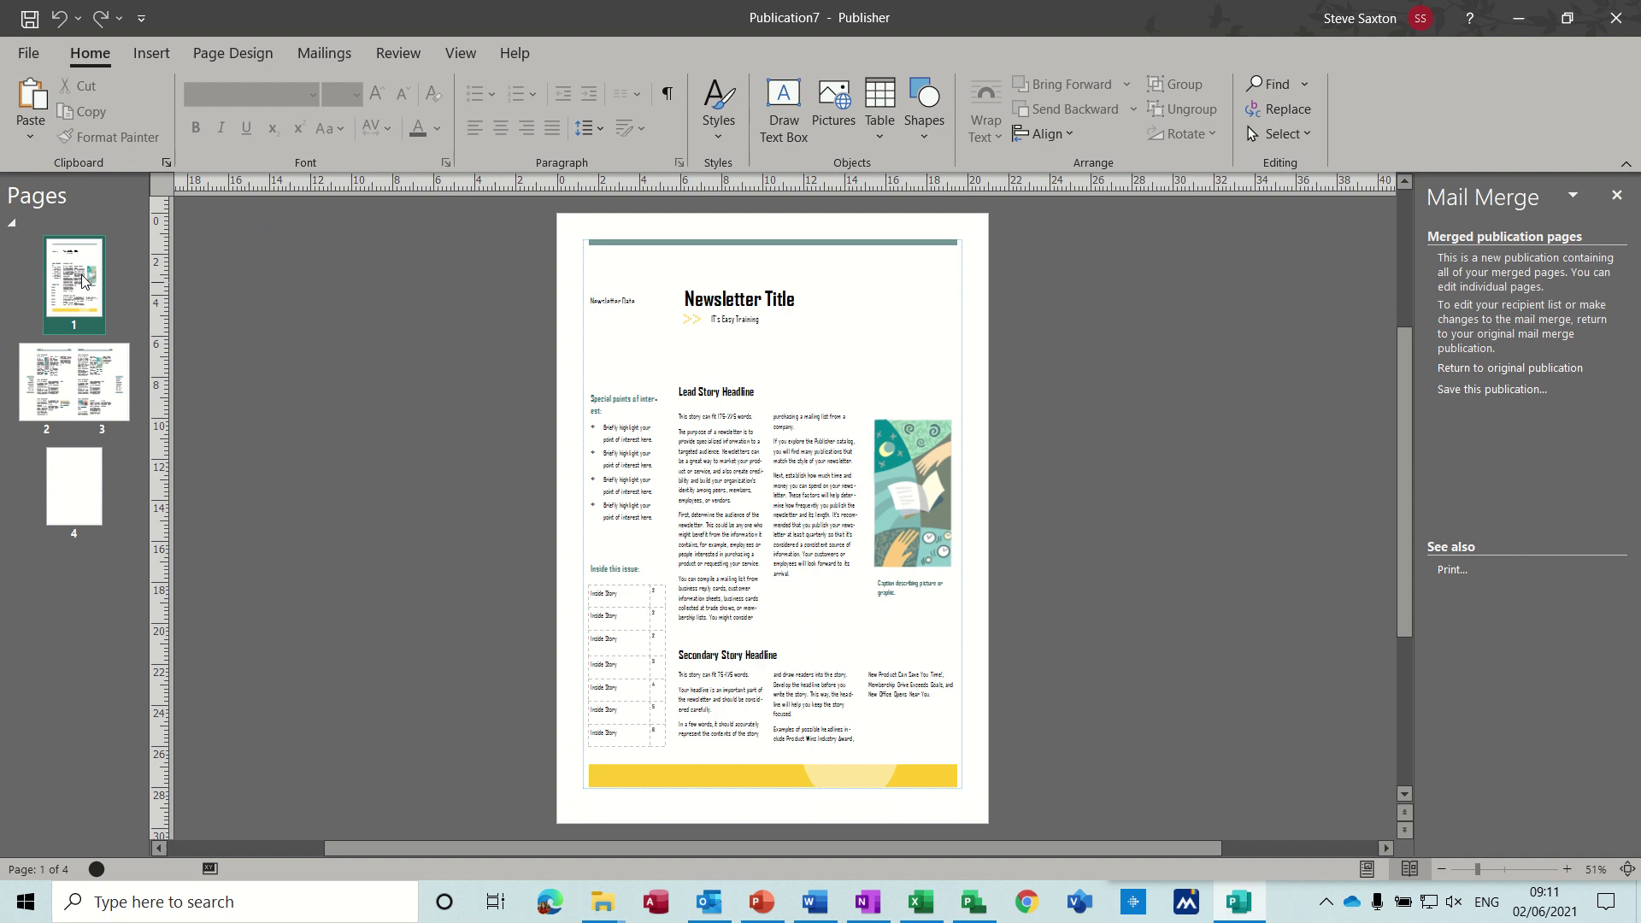
# - Look through the front page, the 2–3 spread and the back page, ending on page 4
pyautogui.click(74, 381)
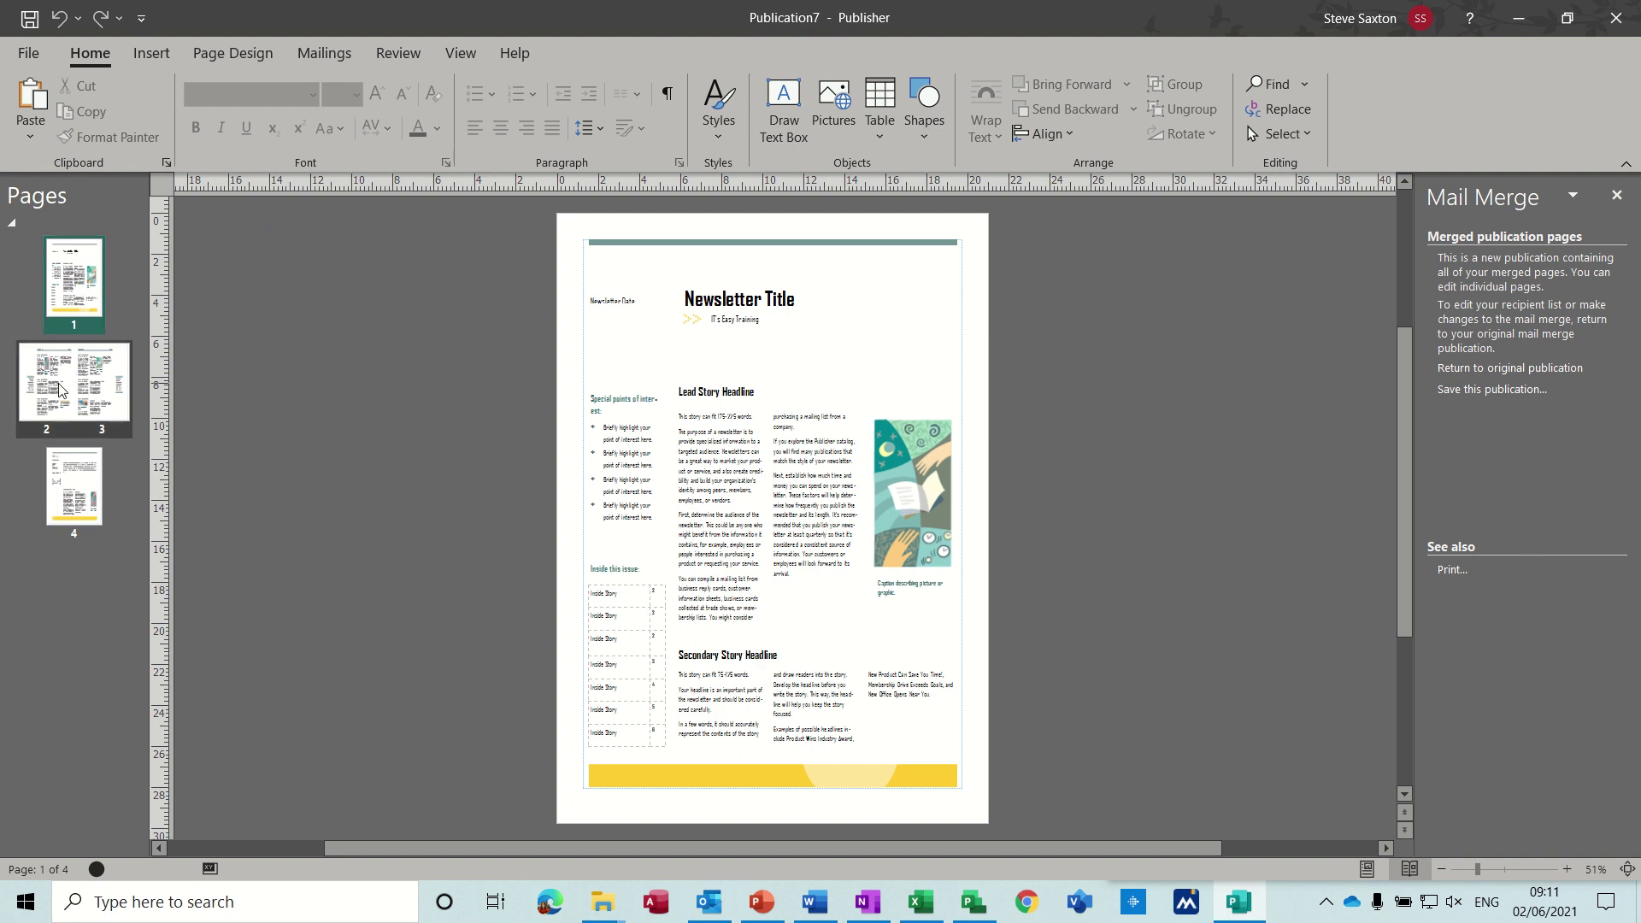
pyautogui.click(84, 275)
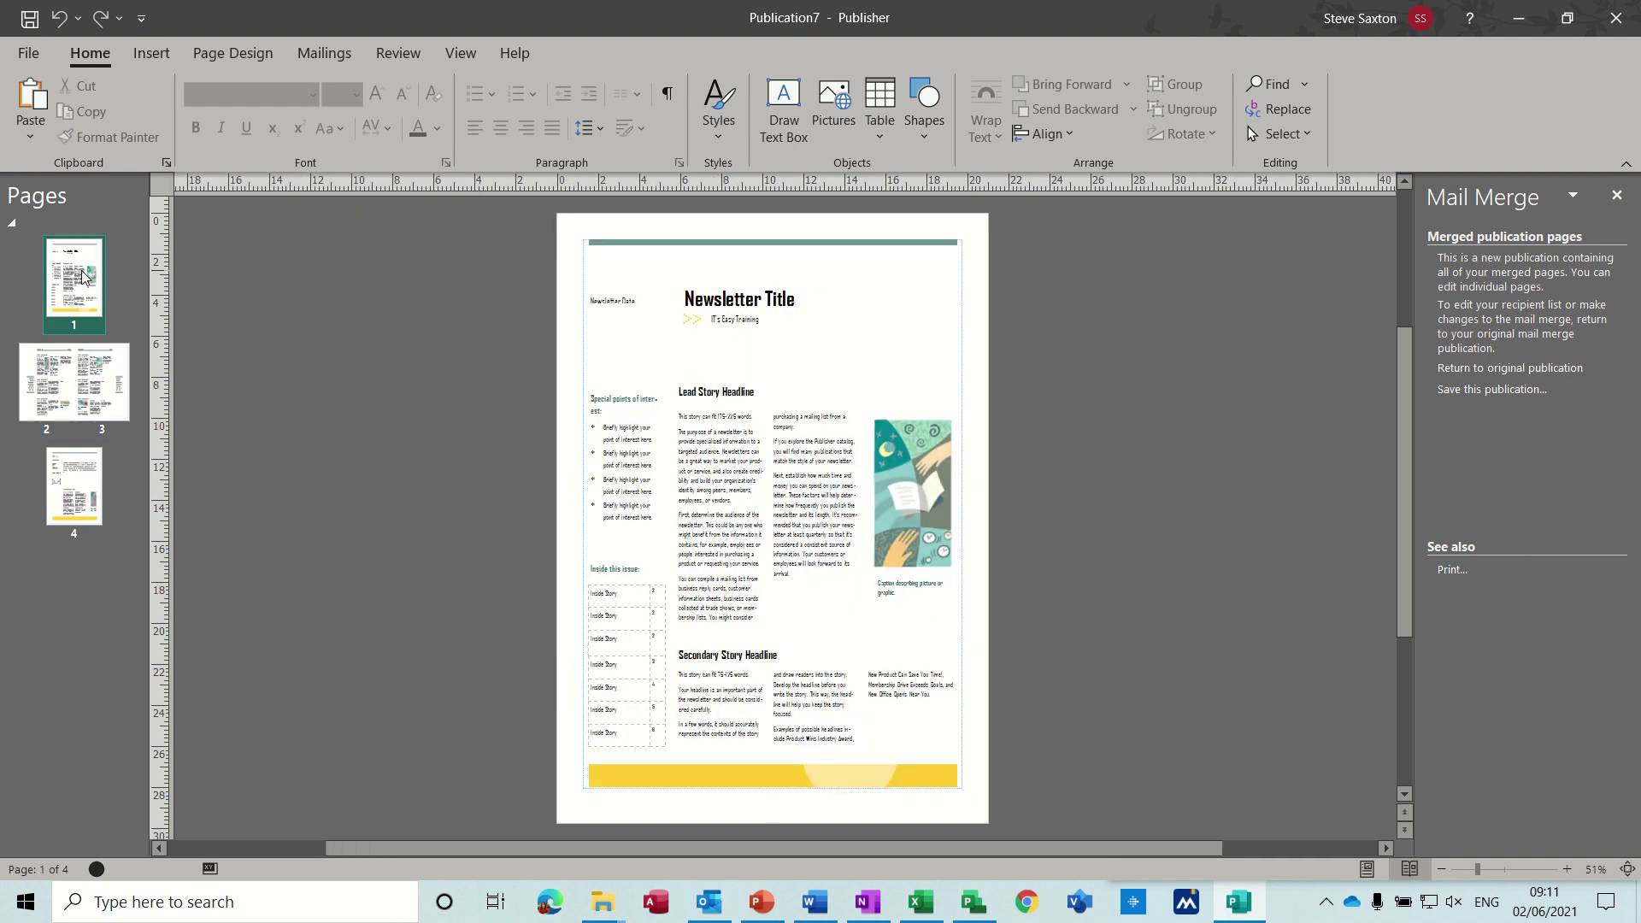
pyautogui.click(60, 366)
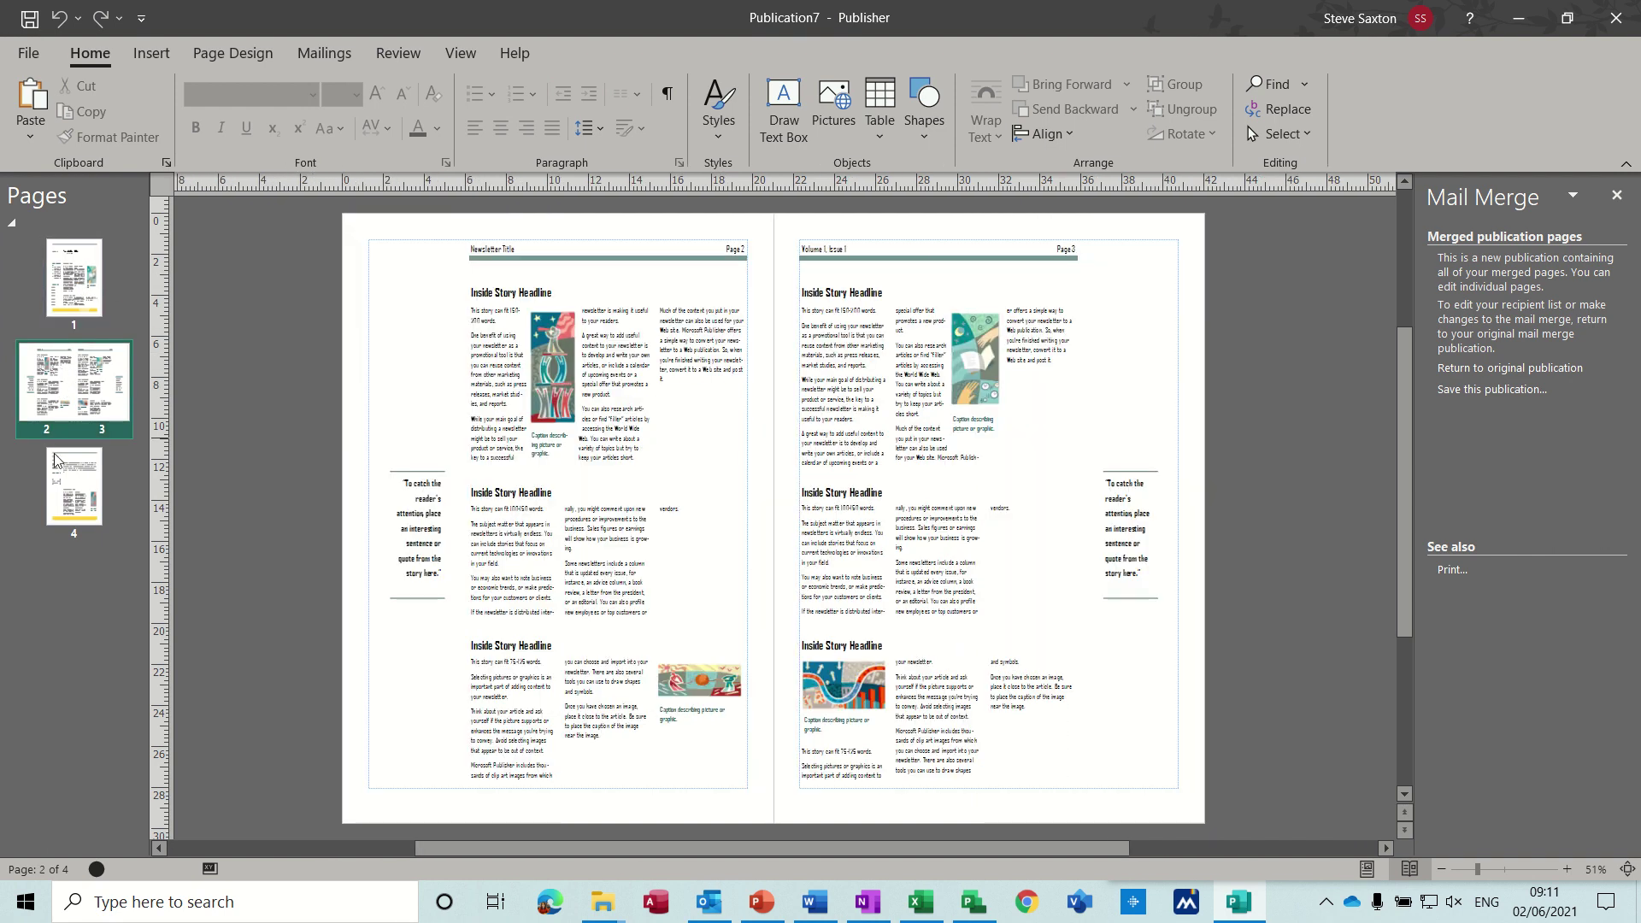
pyautogui.click(55, 469)
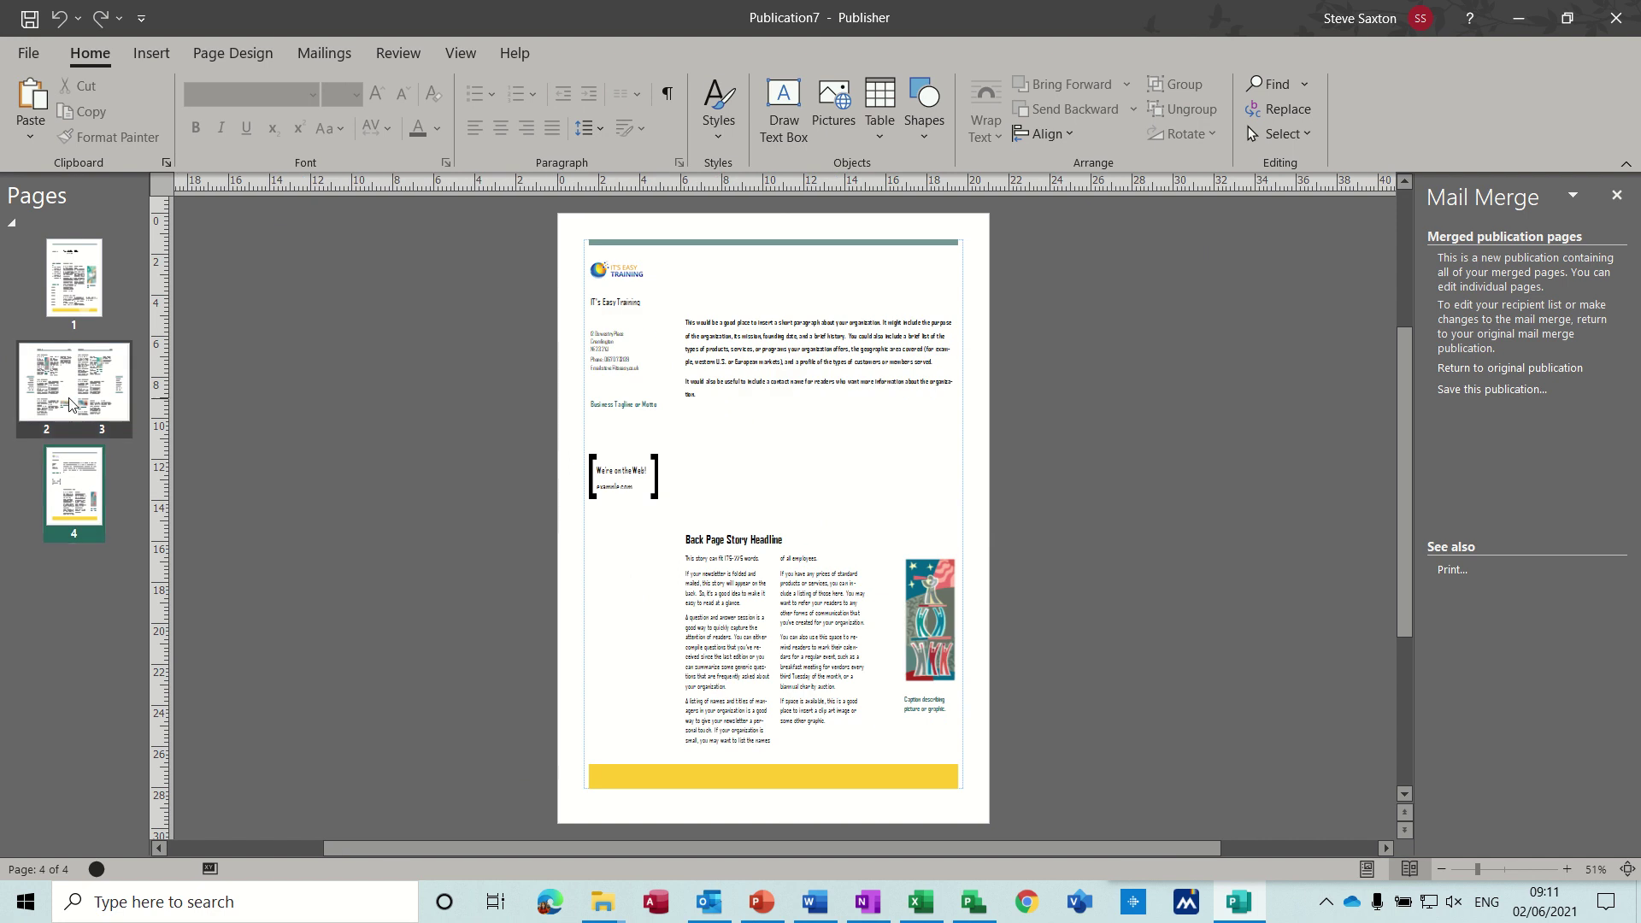
pyautogui.click(72, 270)
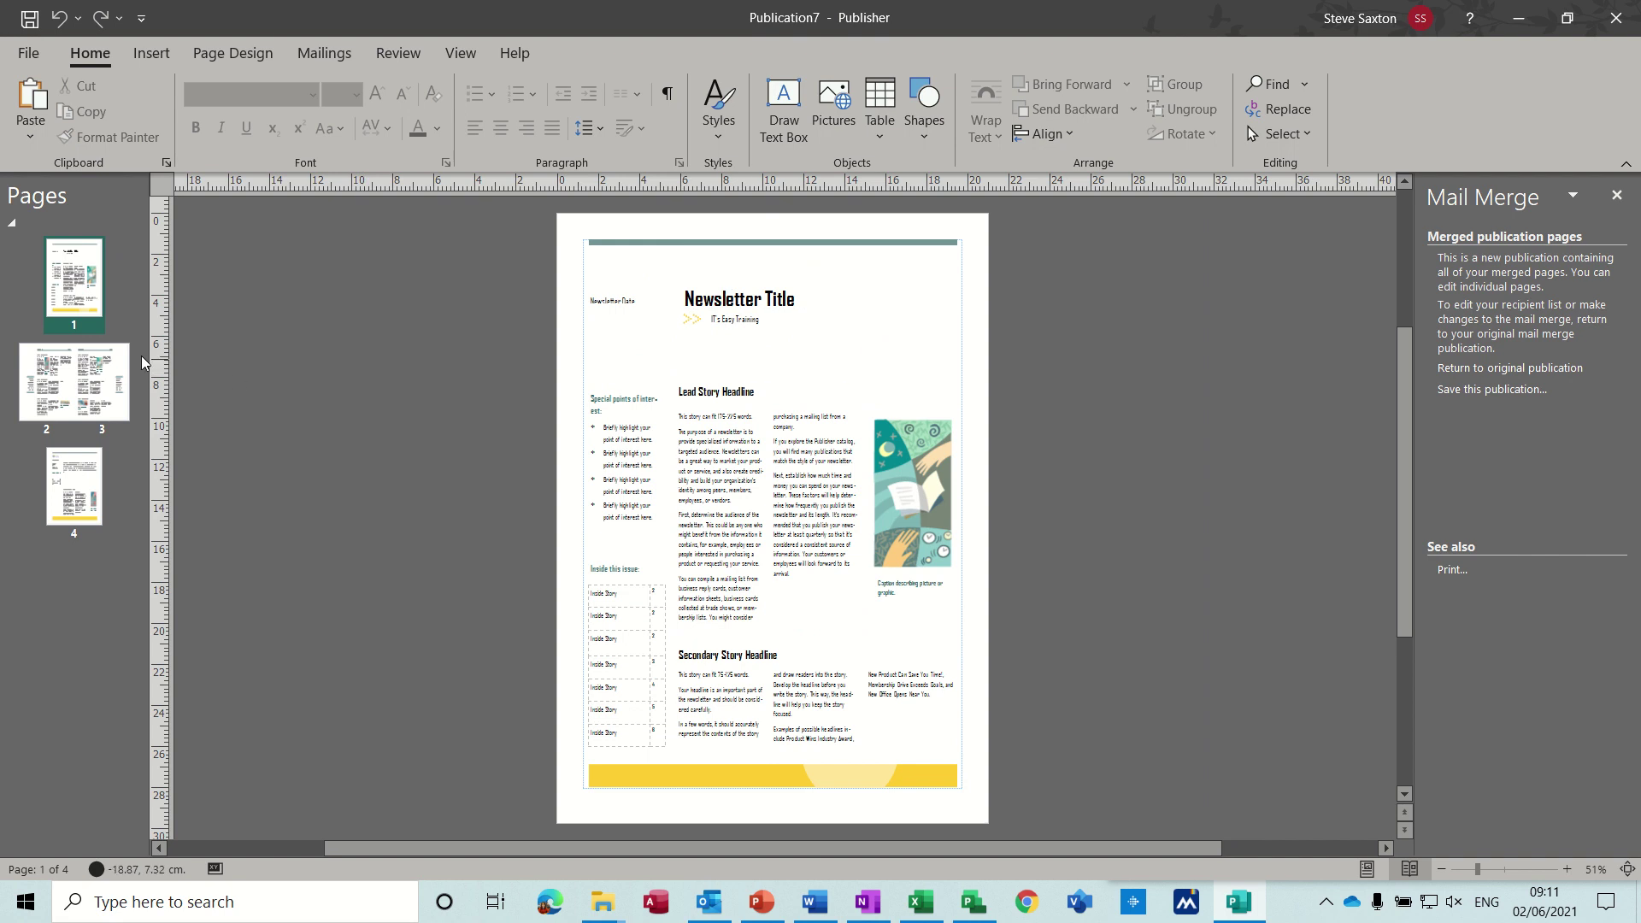
pyautogui.click(72, 487)
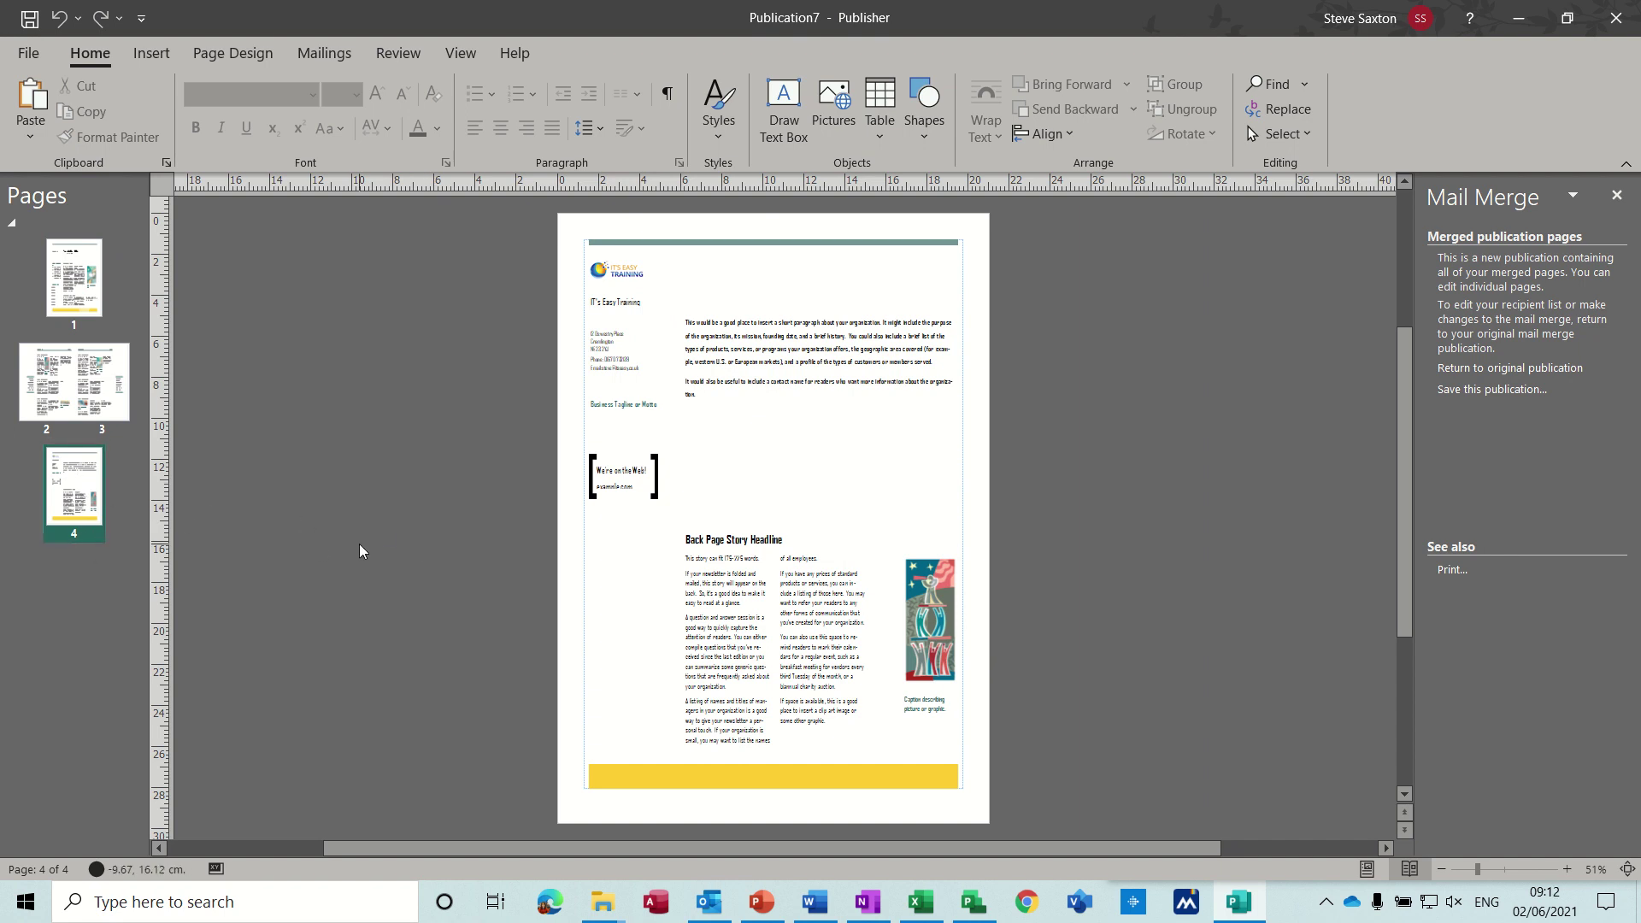
# - Insert one blank page after page 4 using the fuller Insert Page options
pyautogui.click(154, 54)
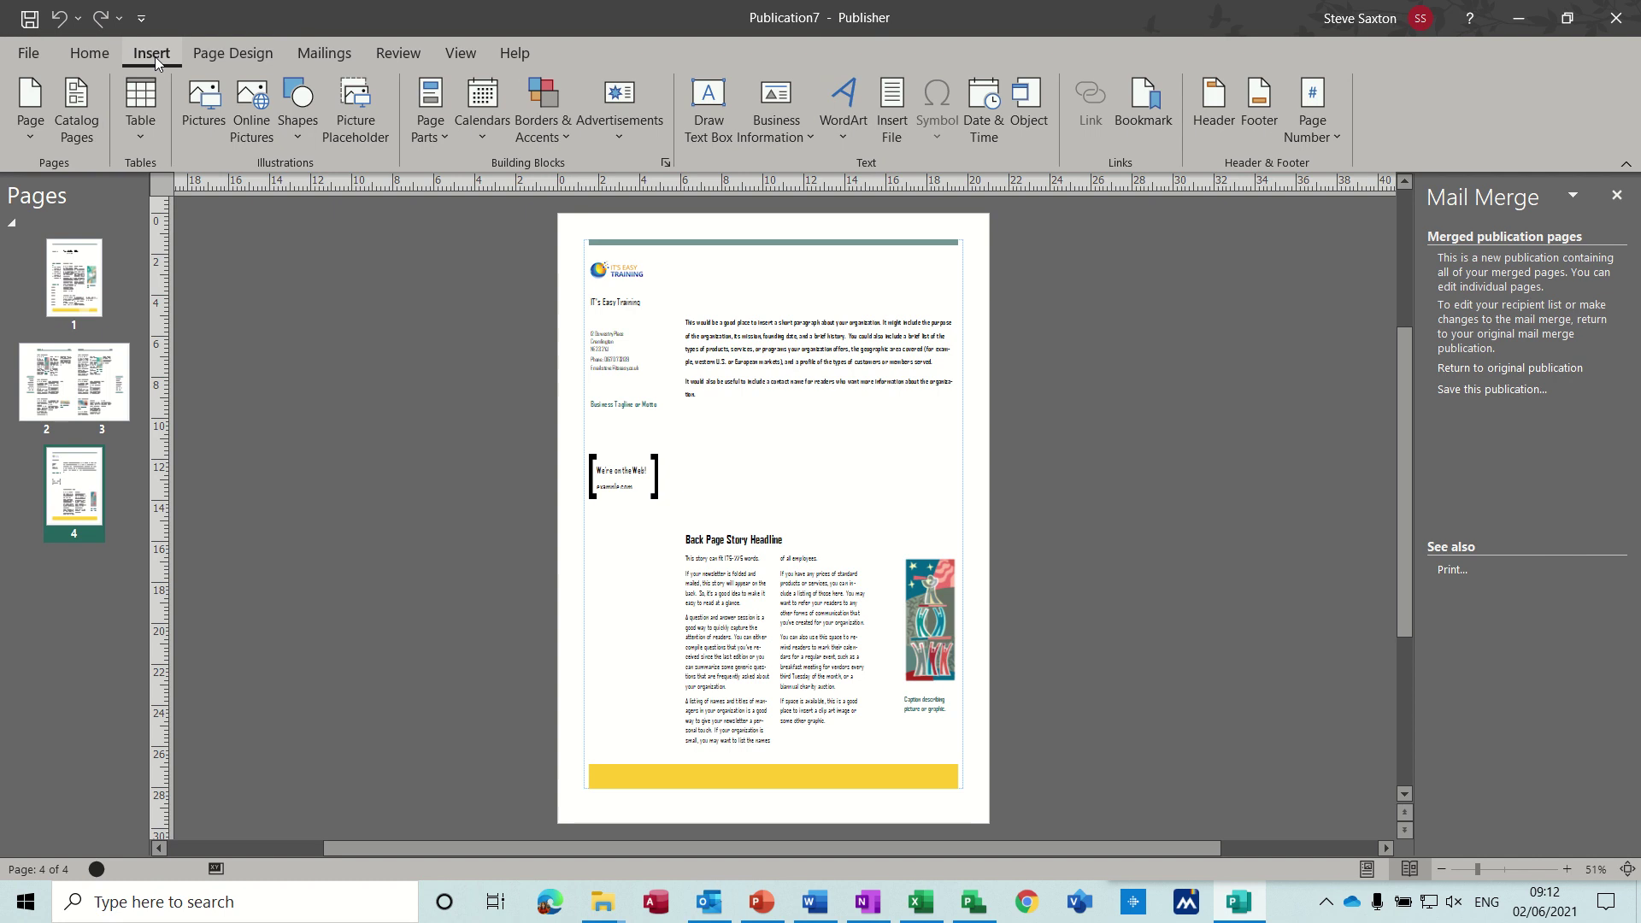
pyautogui.click(30, 142)
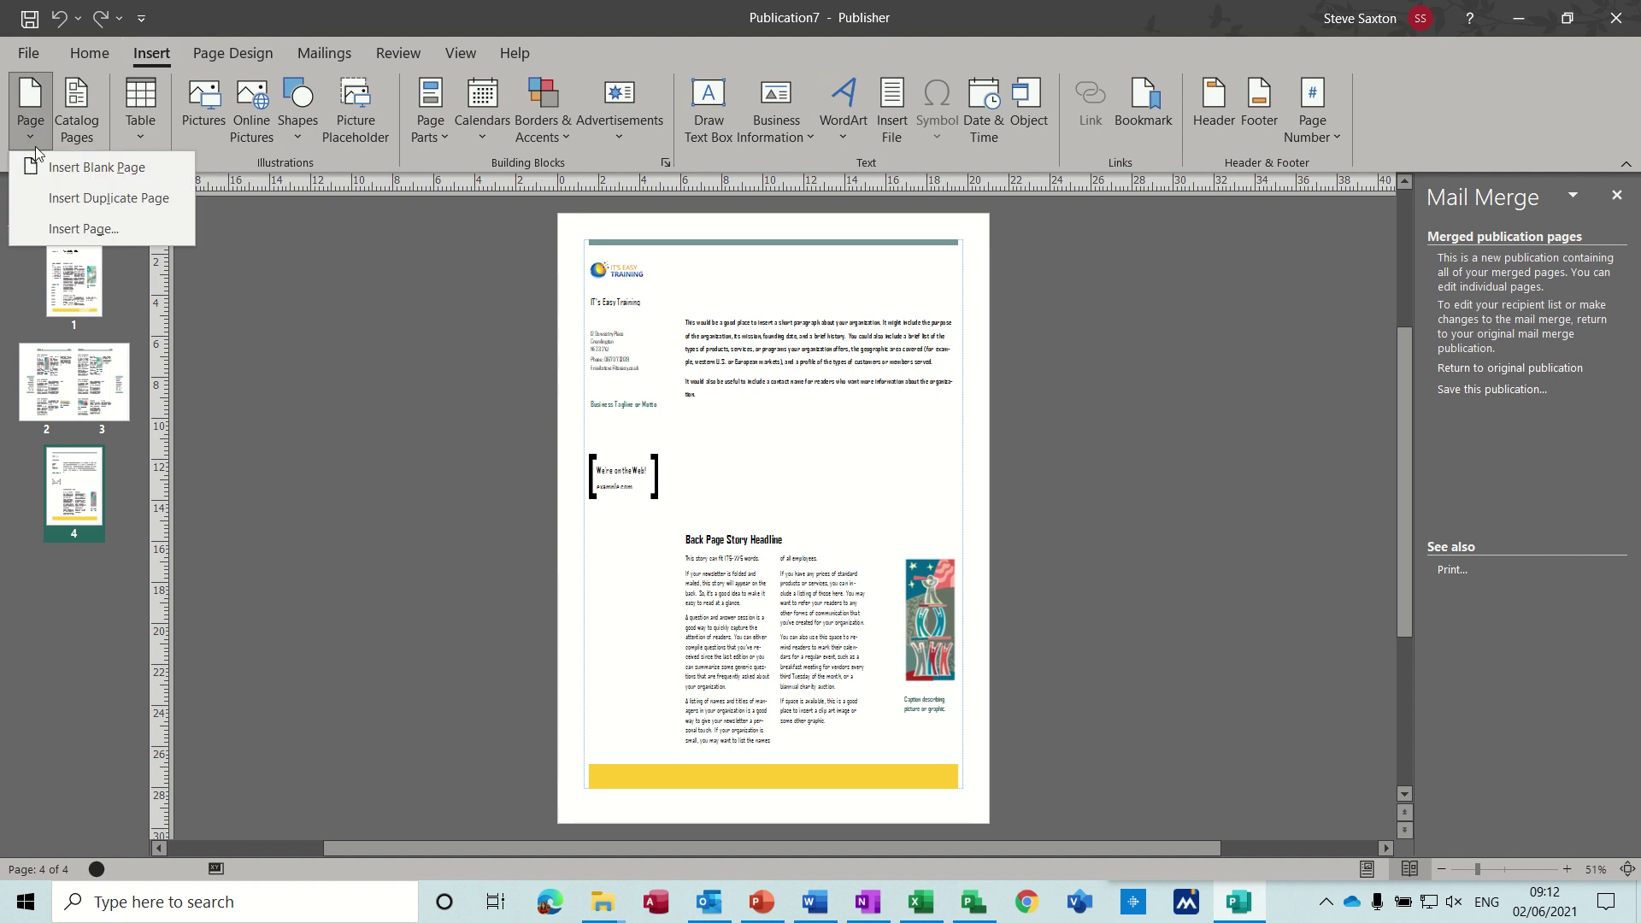
pyautogui.click(95, 231)
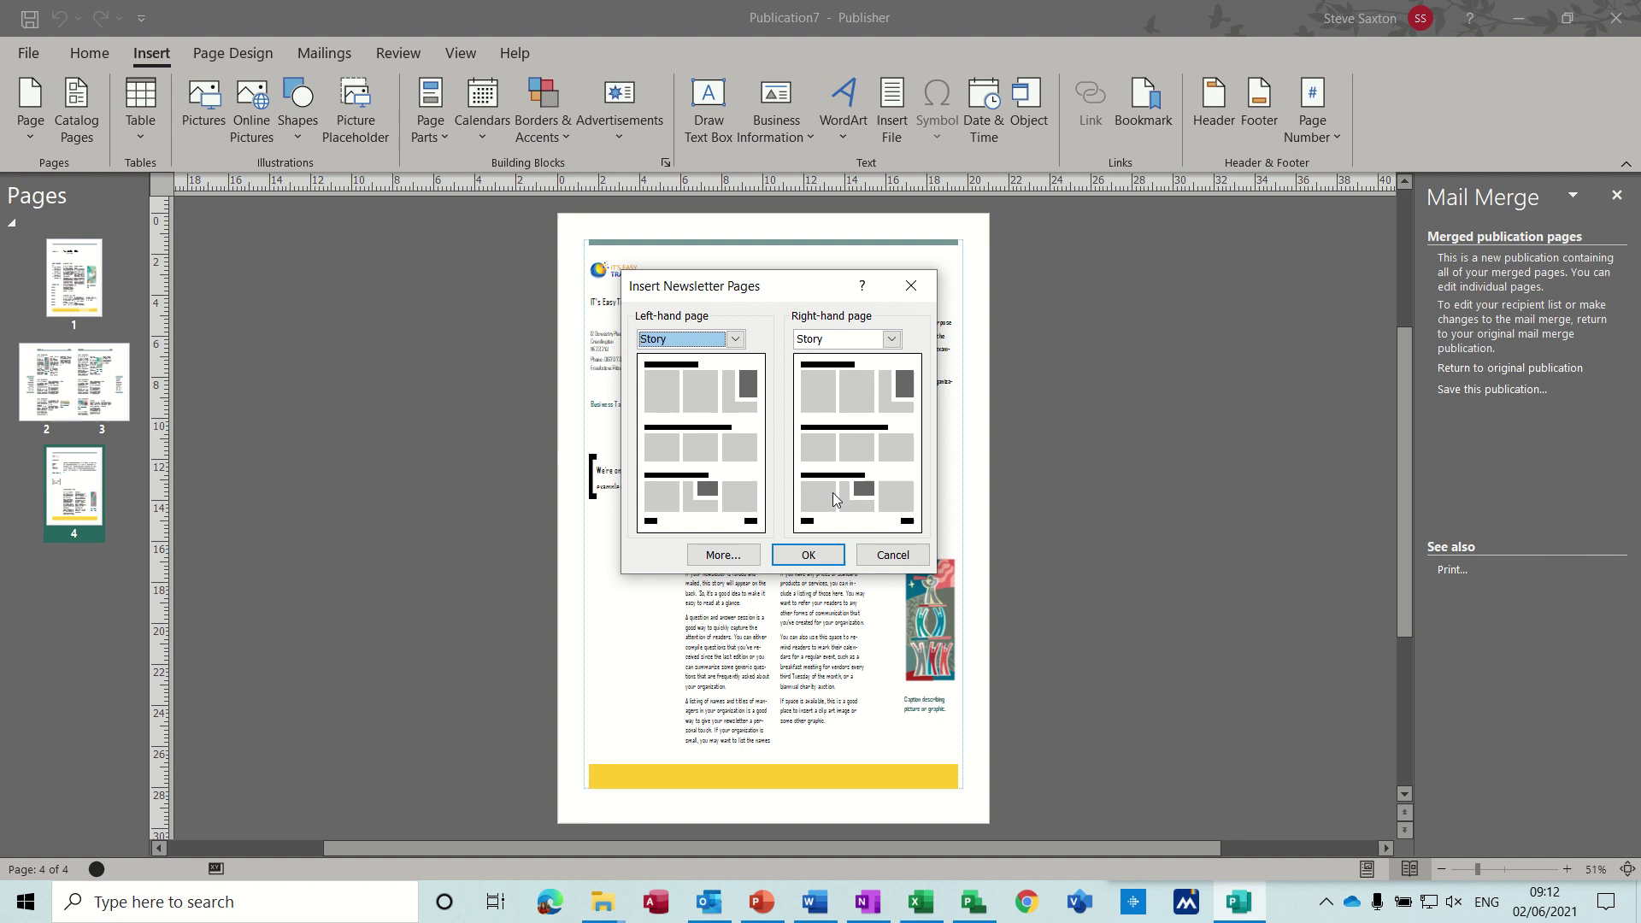
pyautogui.click(709, 557)
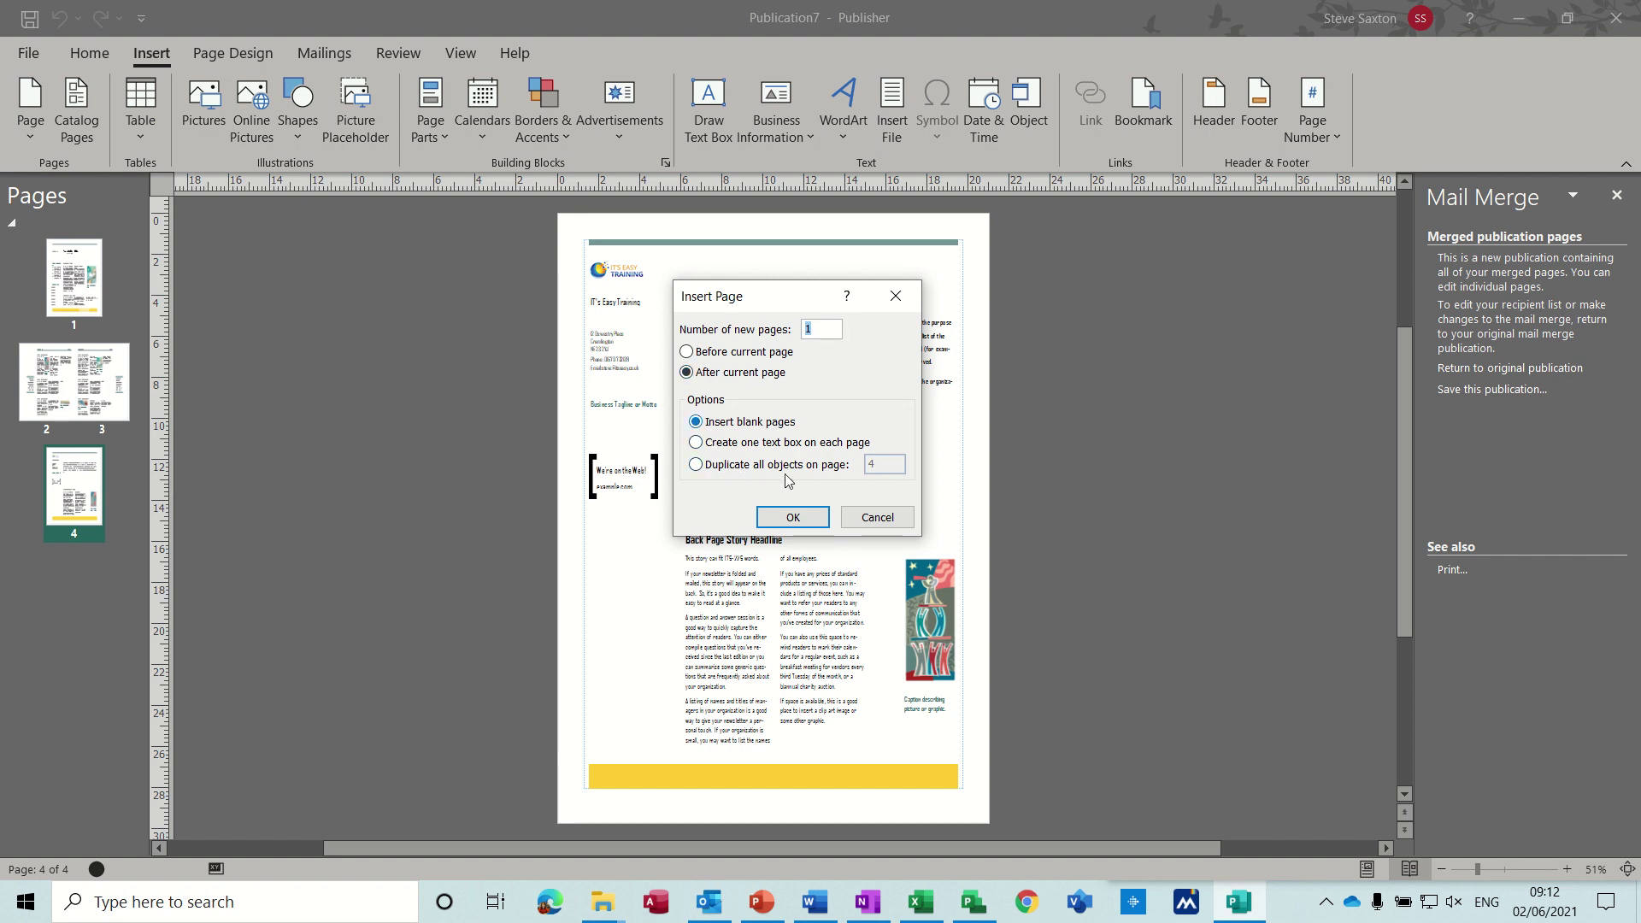
pyautogui.click(790, 518)
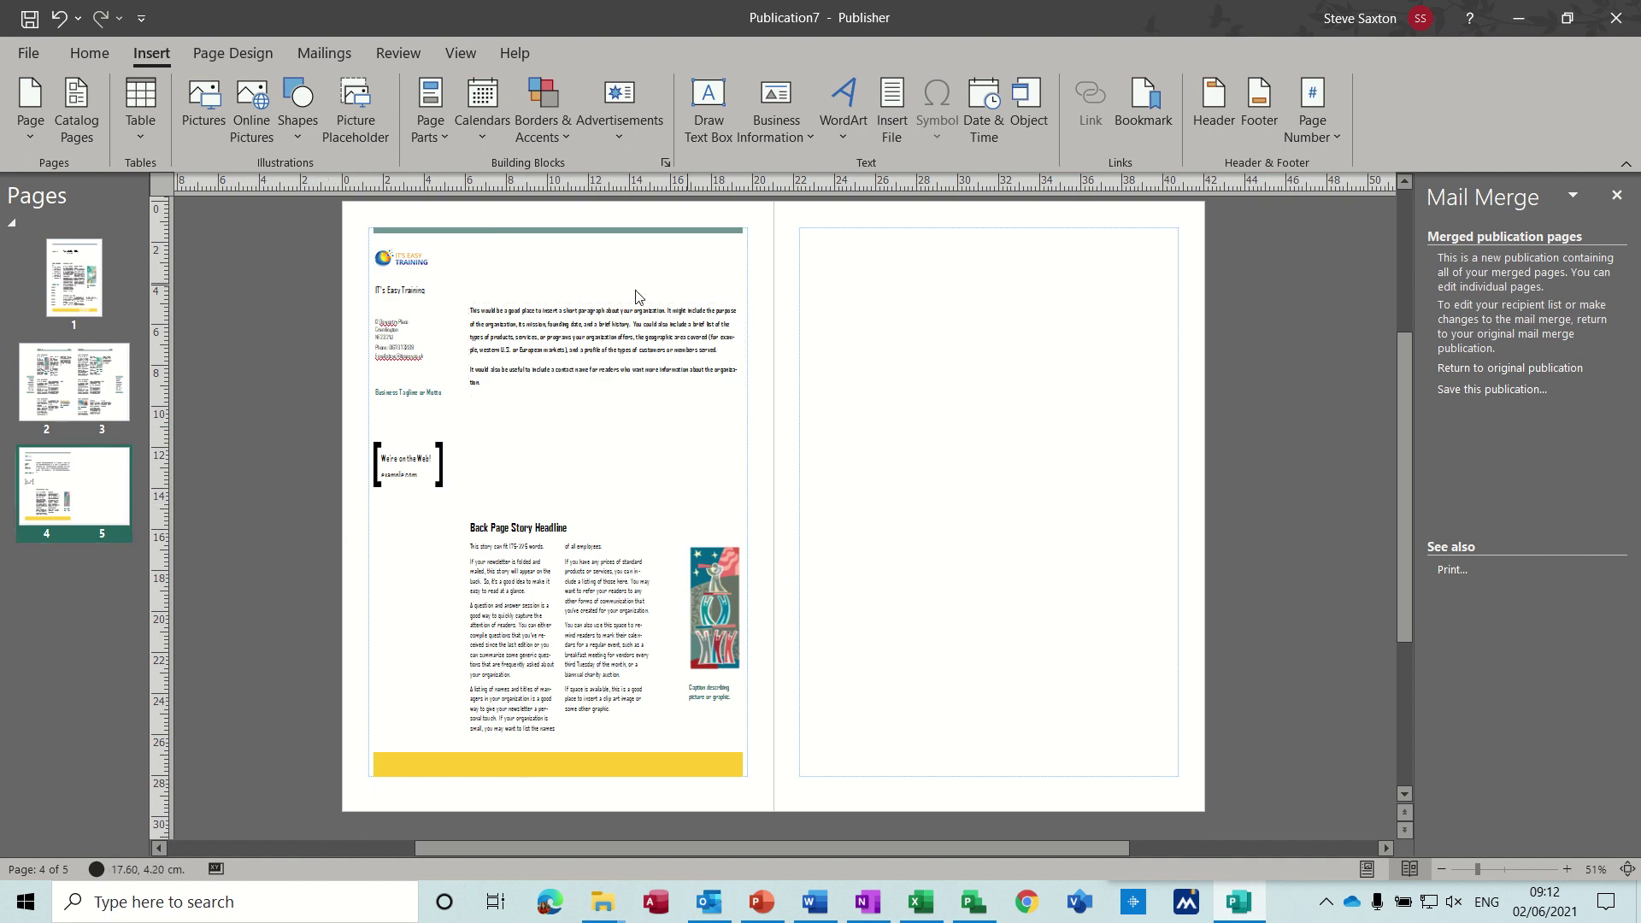
pyautogui.click(704, 556)
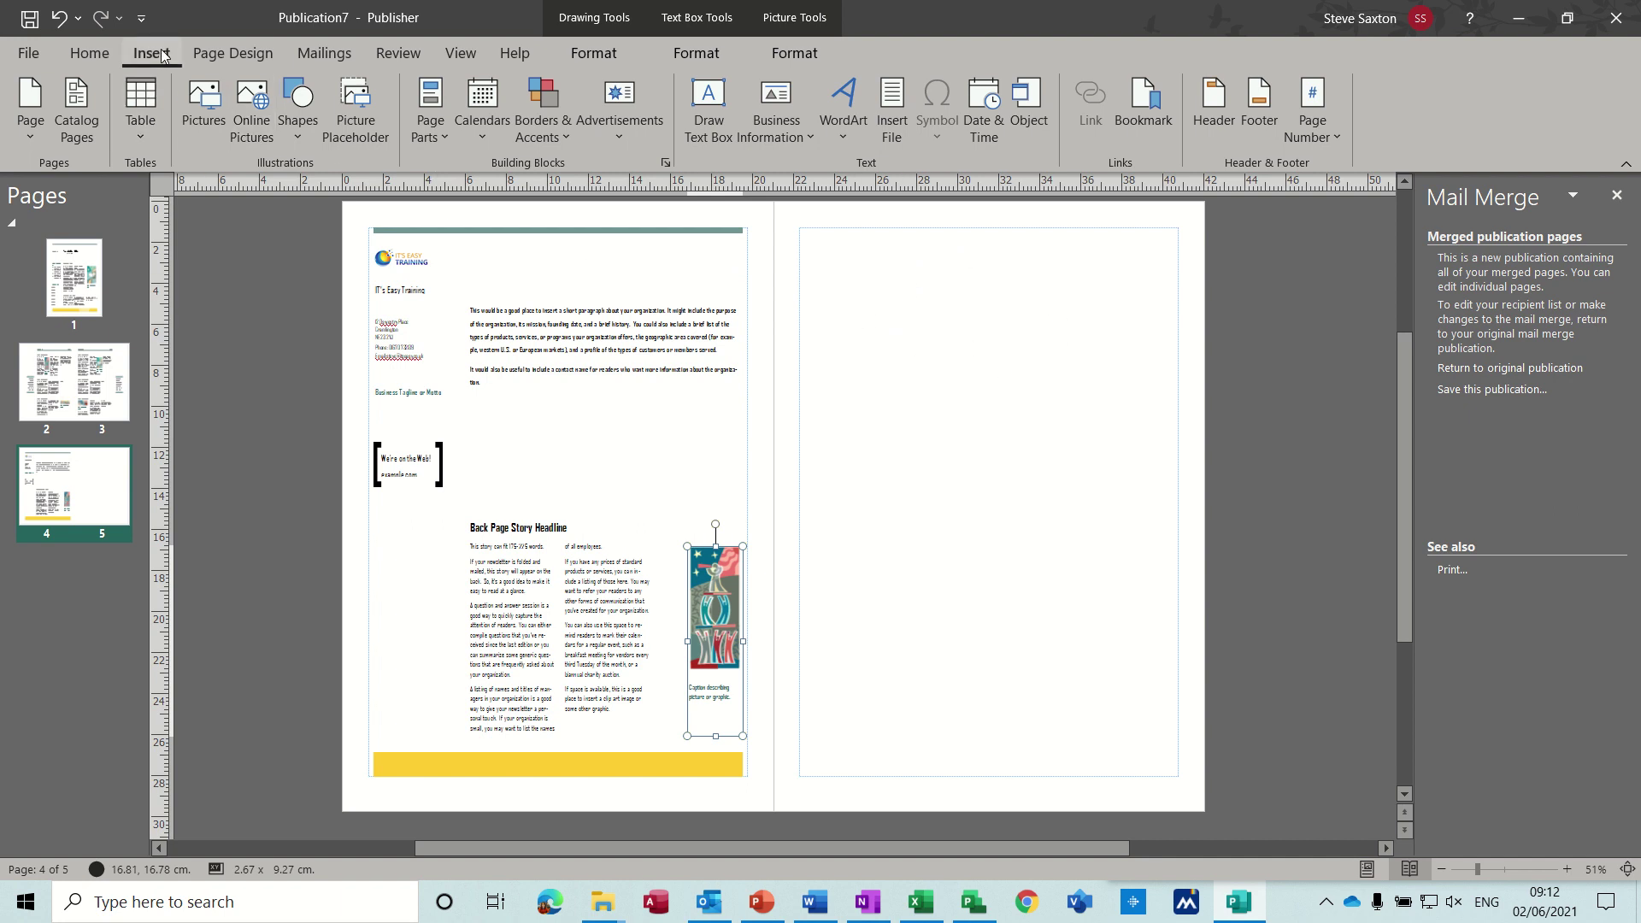
# - Start a new mail-merge recipient list with Select Recipients > Type a New List
pyautogui.click(324, 53)
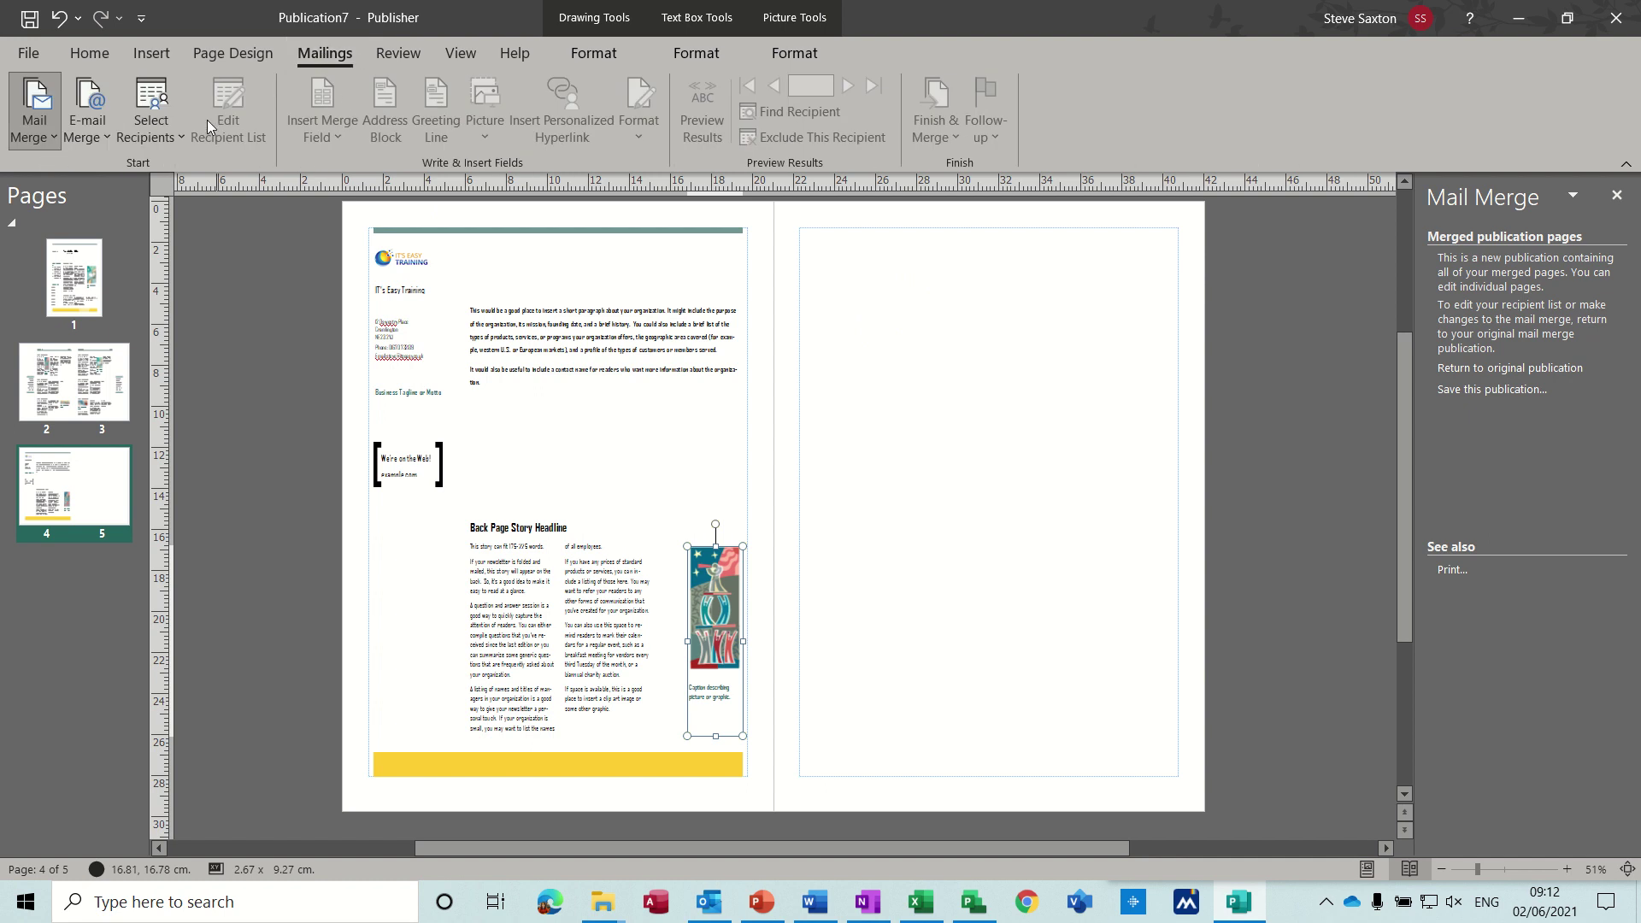
pyautogui.click(168, 136)
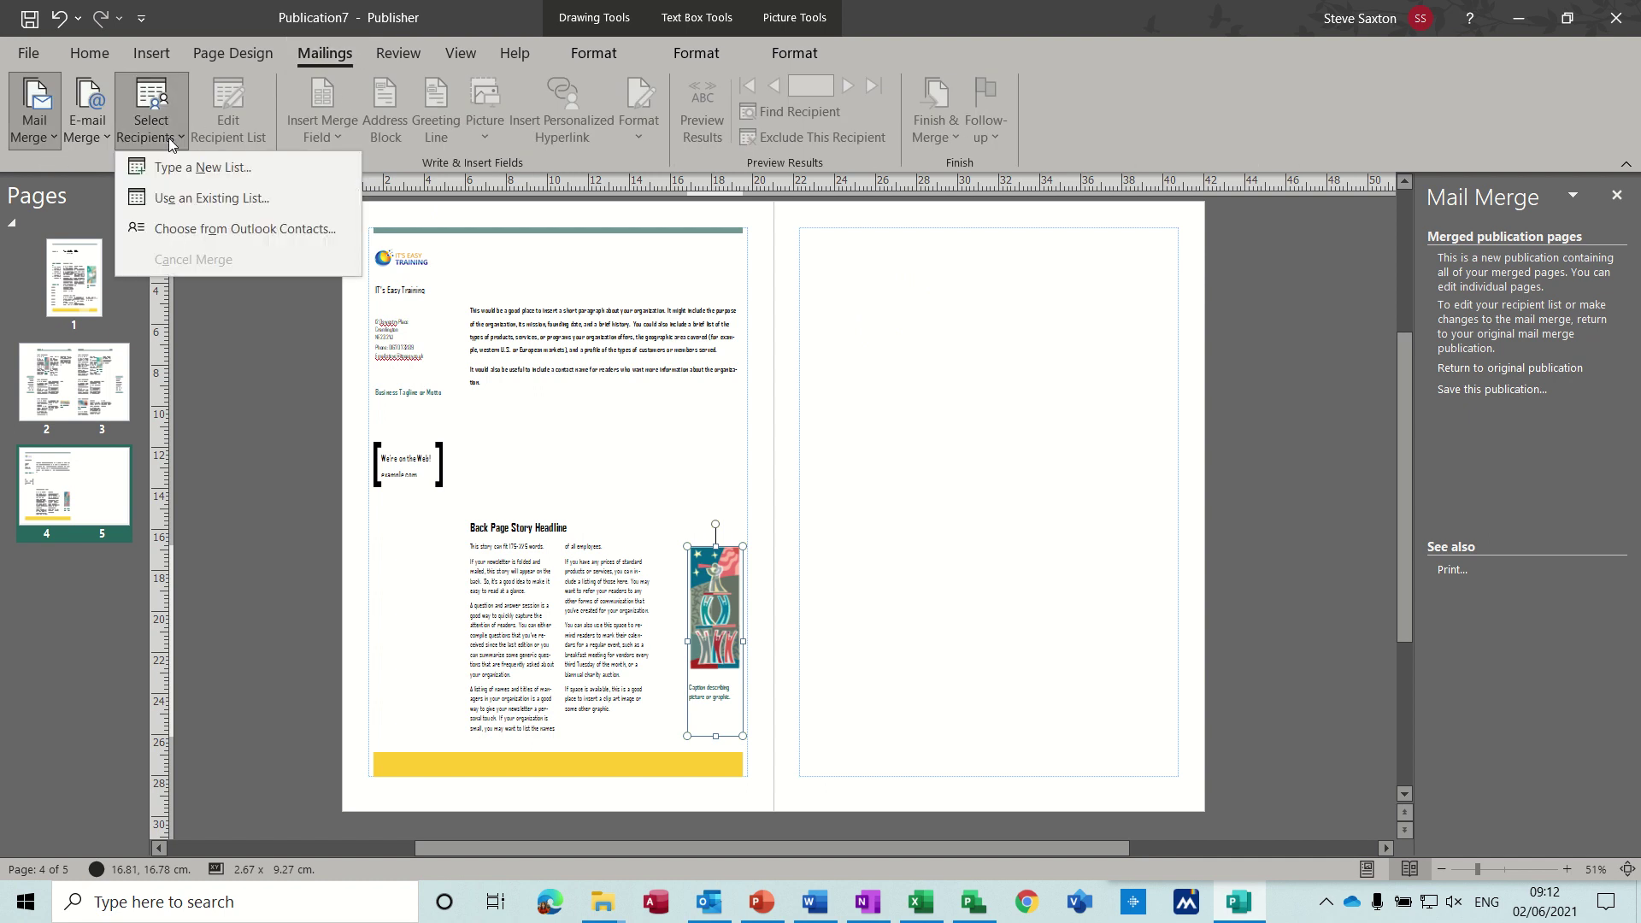
pyautogui.click(227, 168)
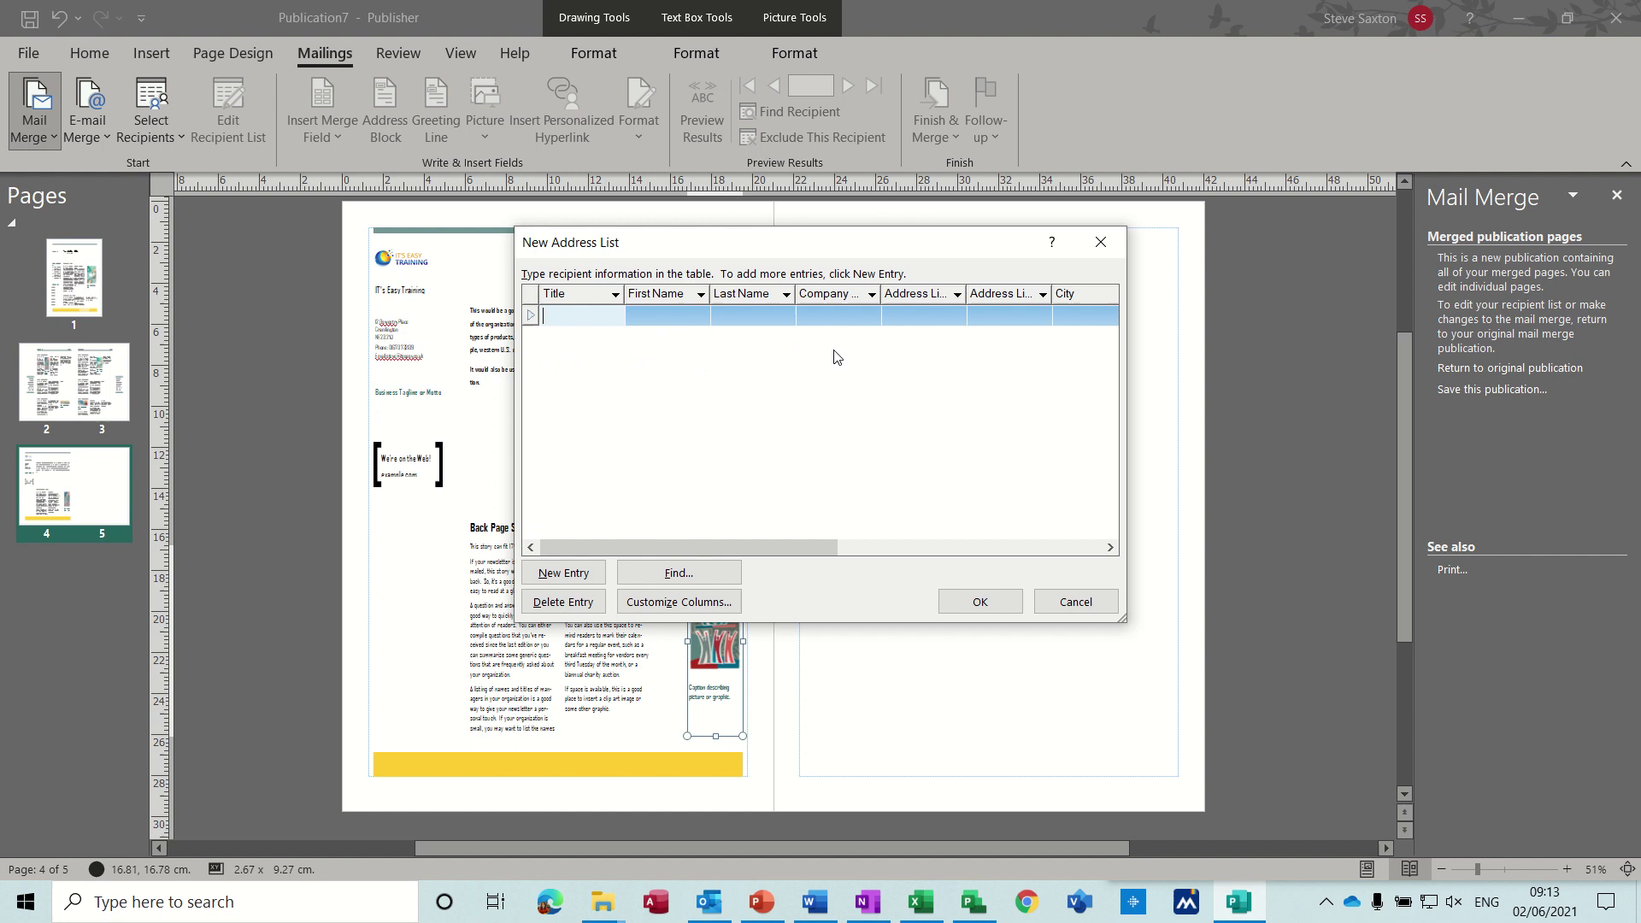
# - Rename the State field to County and ZIP Code to Post Code, and apply the columns
pyautogui.click(674, 604)
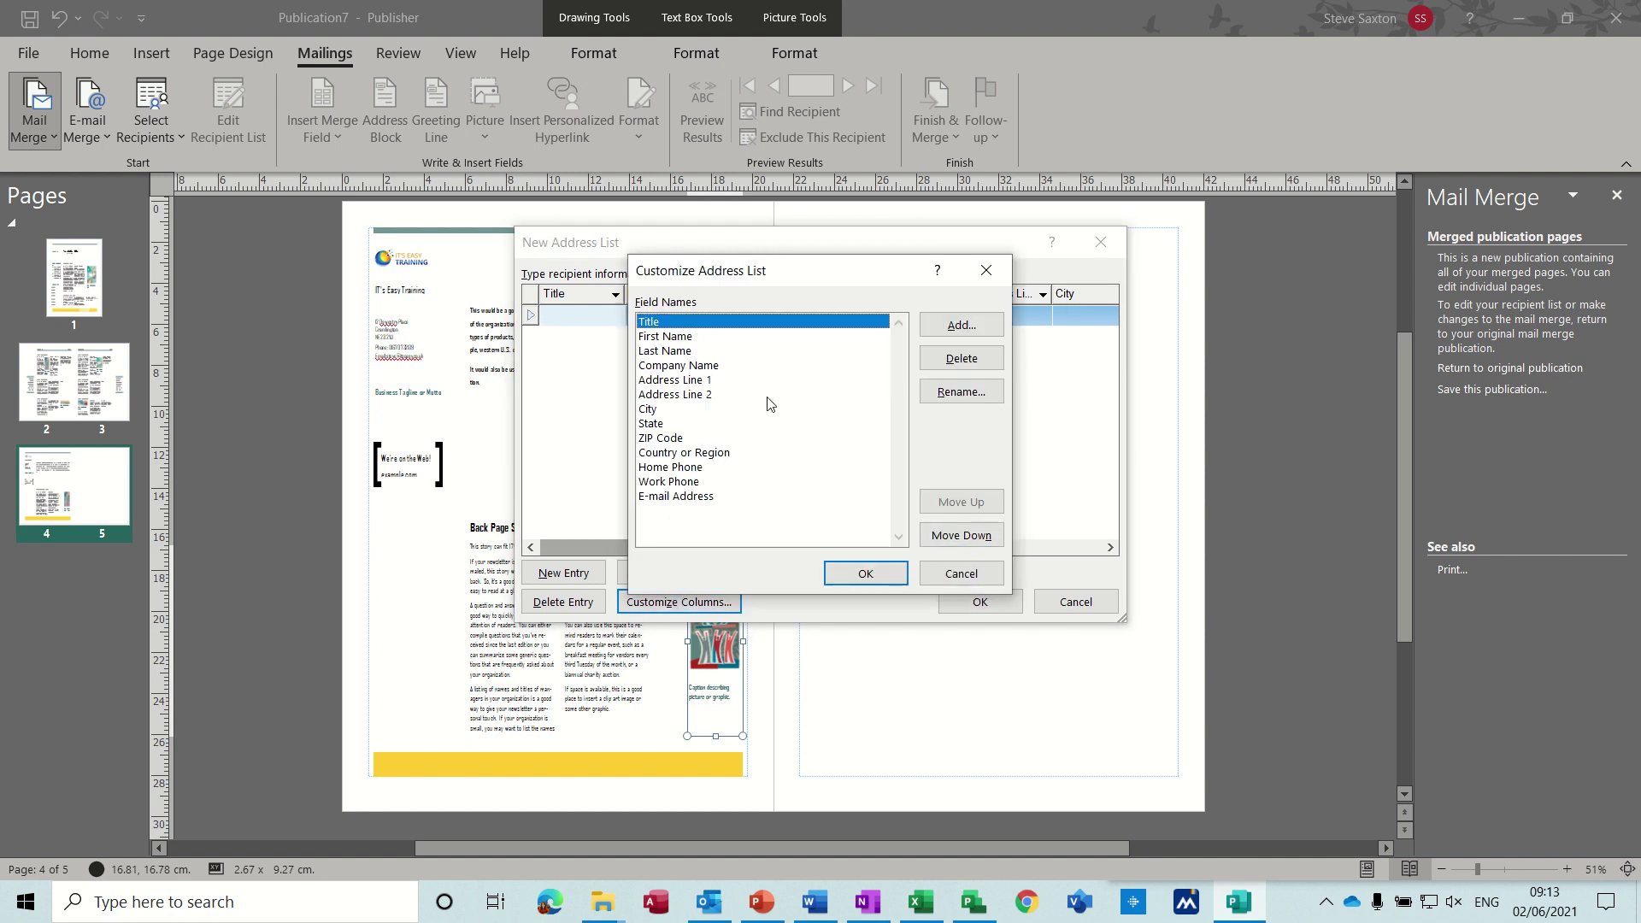
pyautogui.click(656, 425)
pyautogui.click(957, 400)
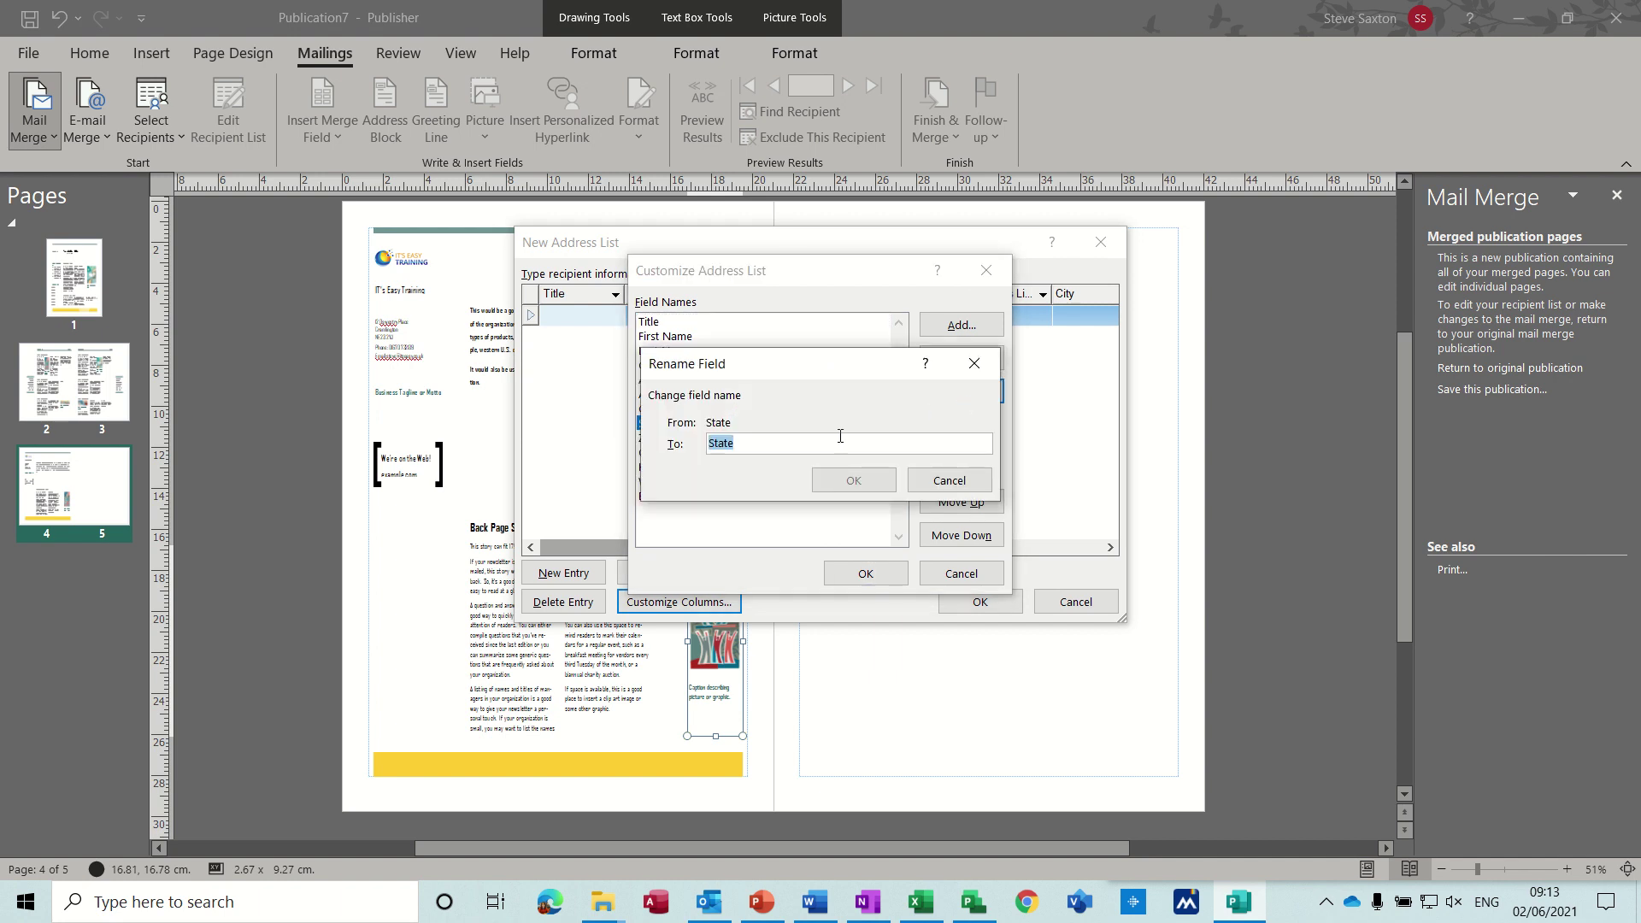
pyautogui.write('County')
pyautogui.click(842, 480)
pyautogui.click(684, 439)
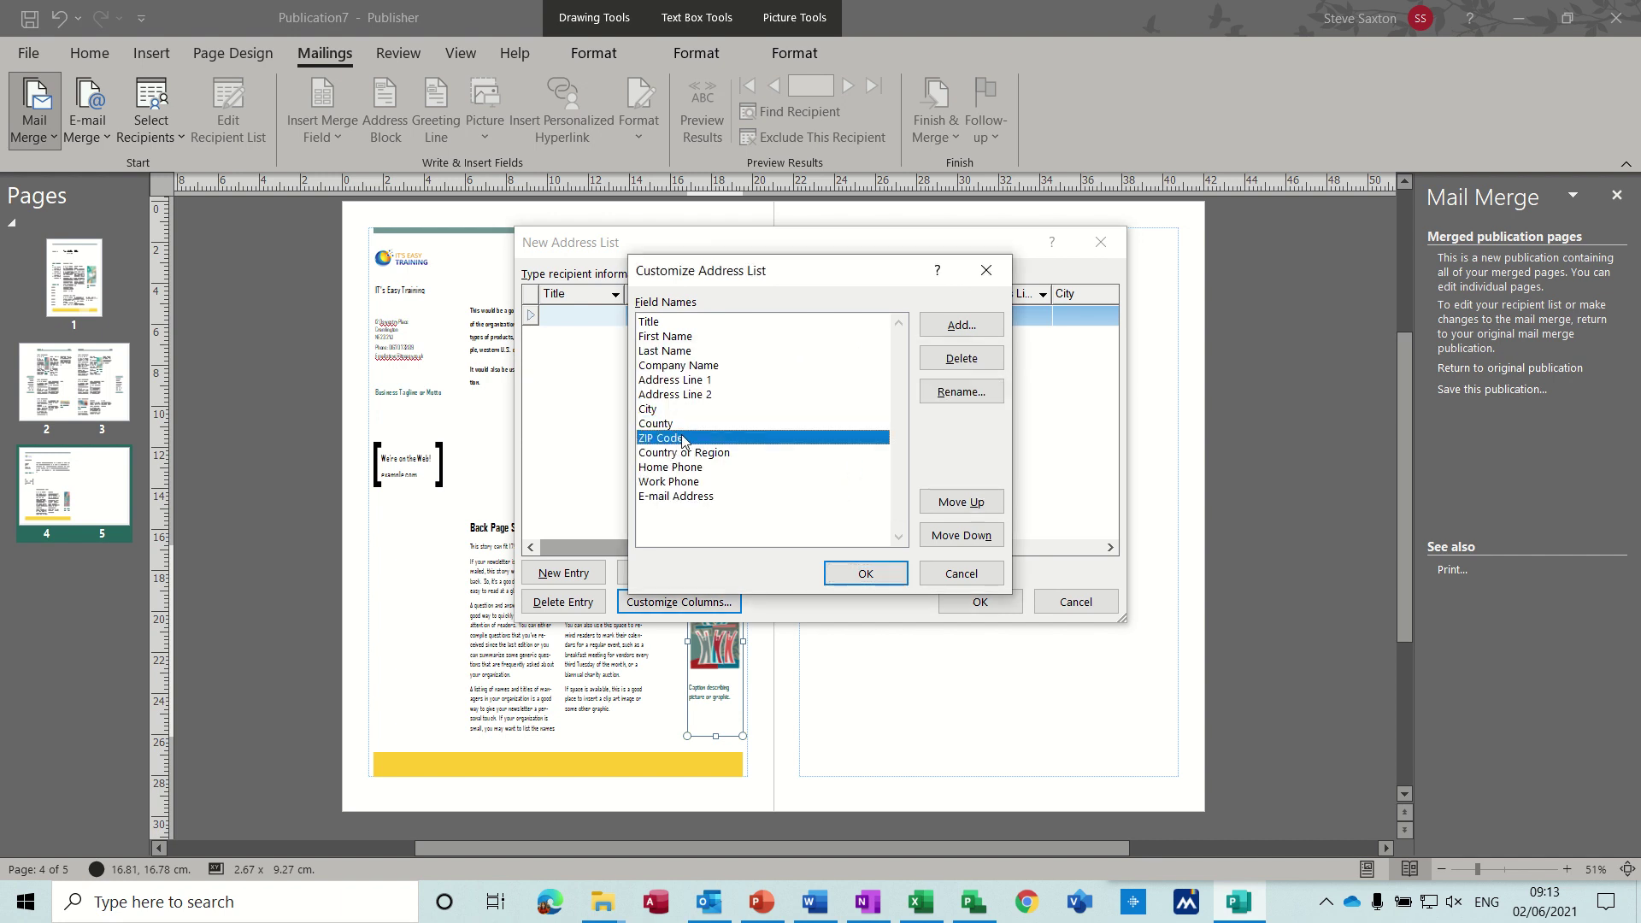
pyautogui.click(961, 391)
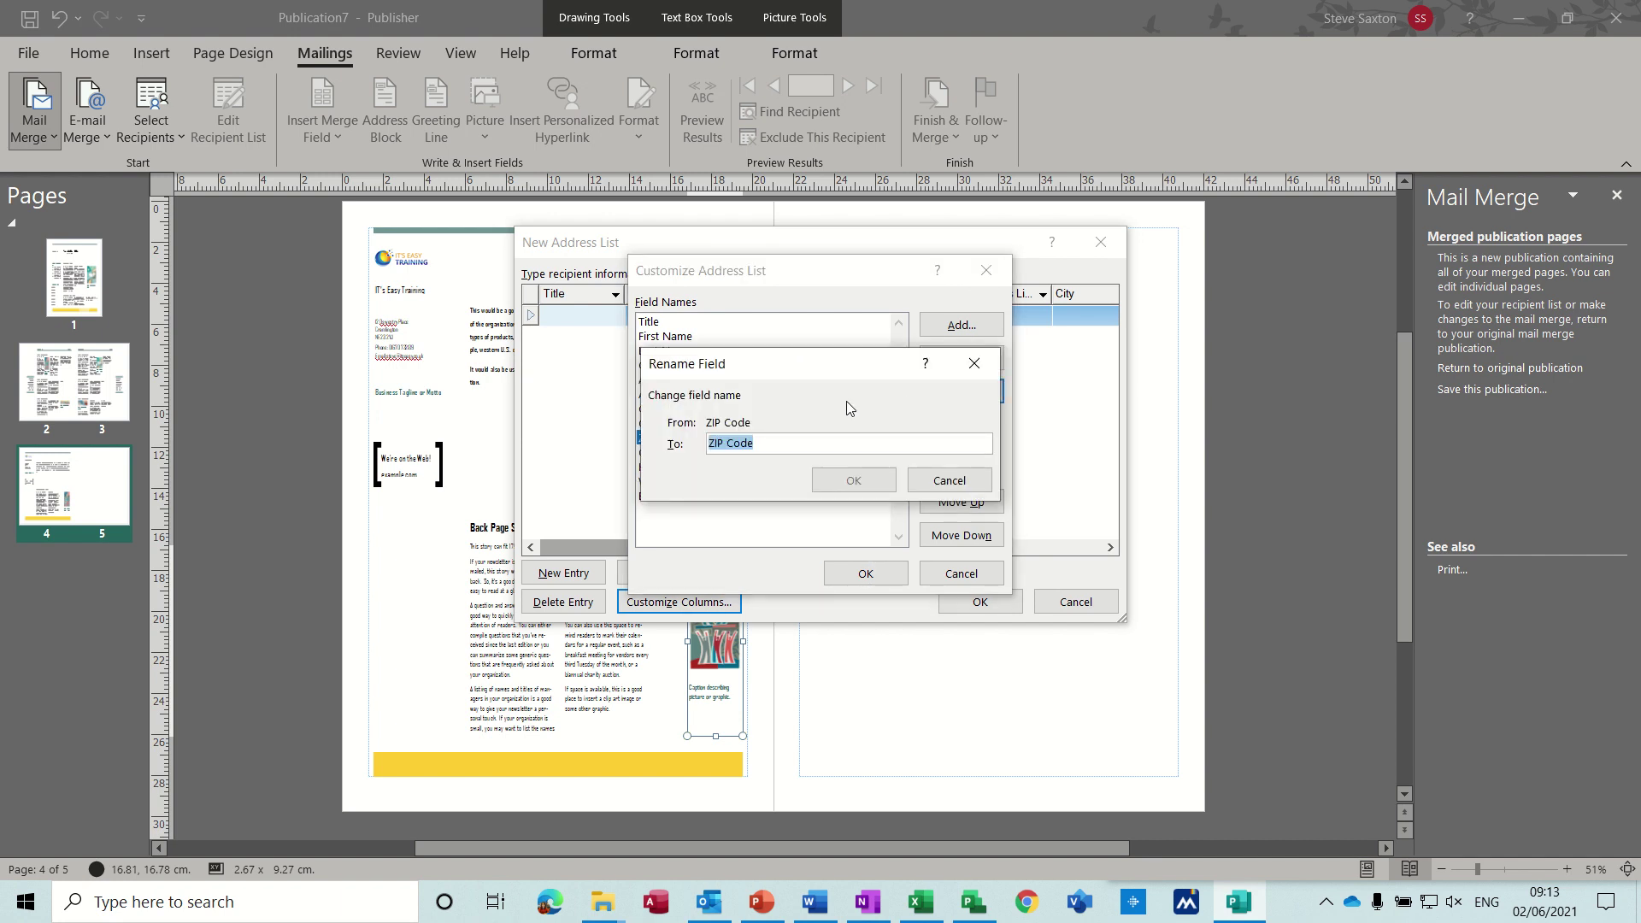
pyautogui.write('Post')
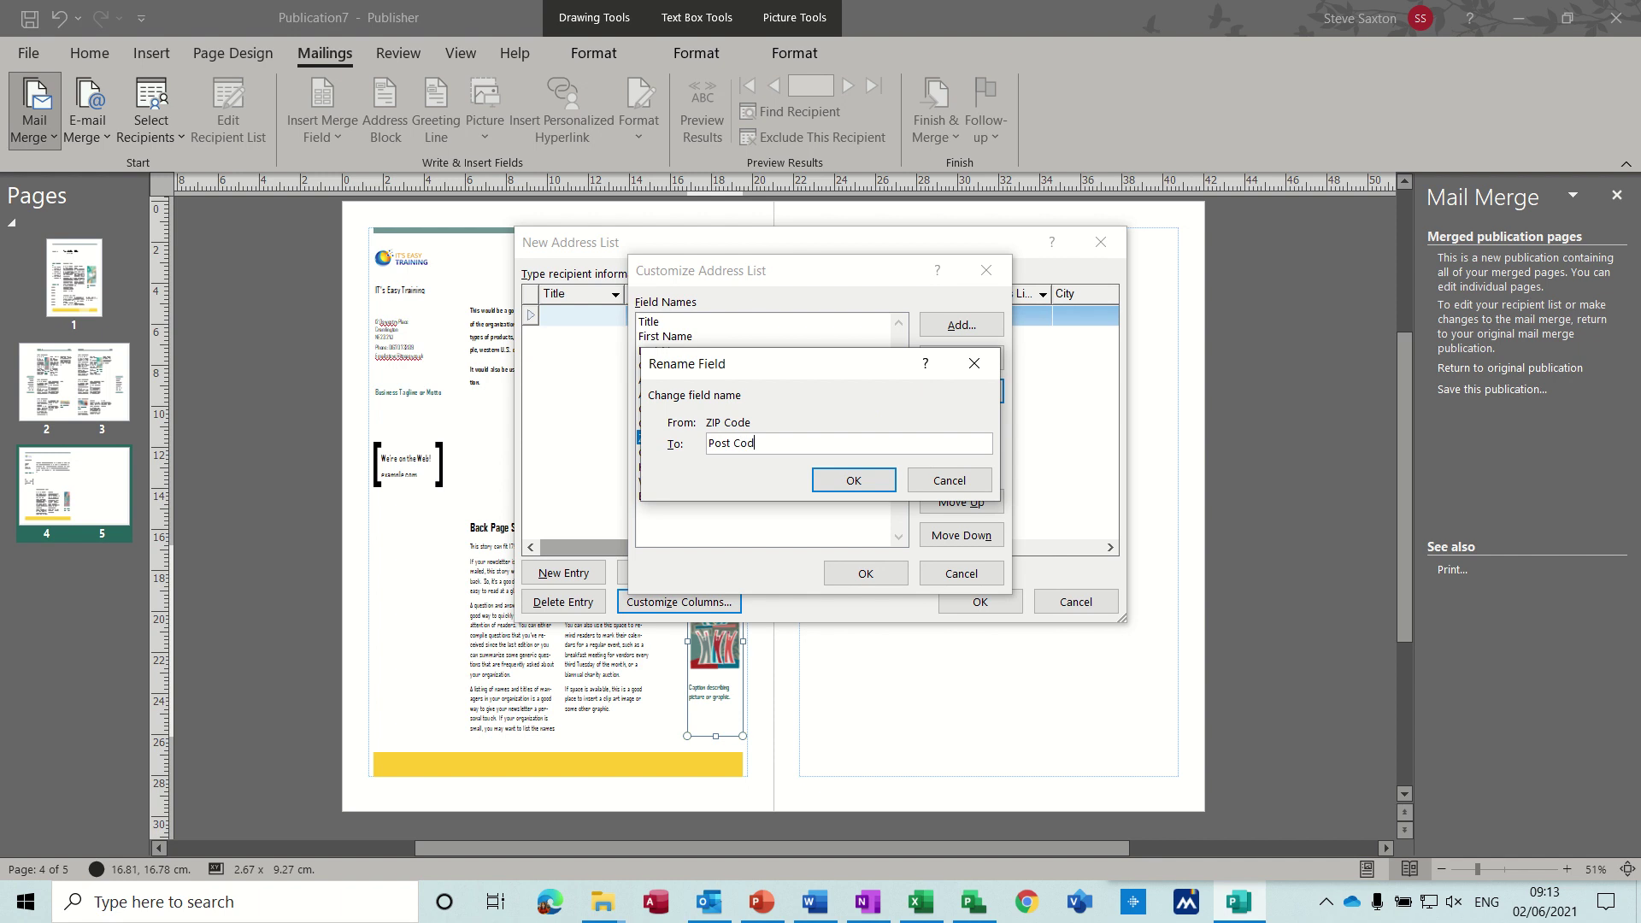
pyautogui.click(853, 479)
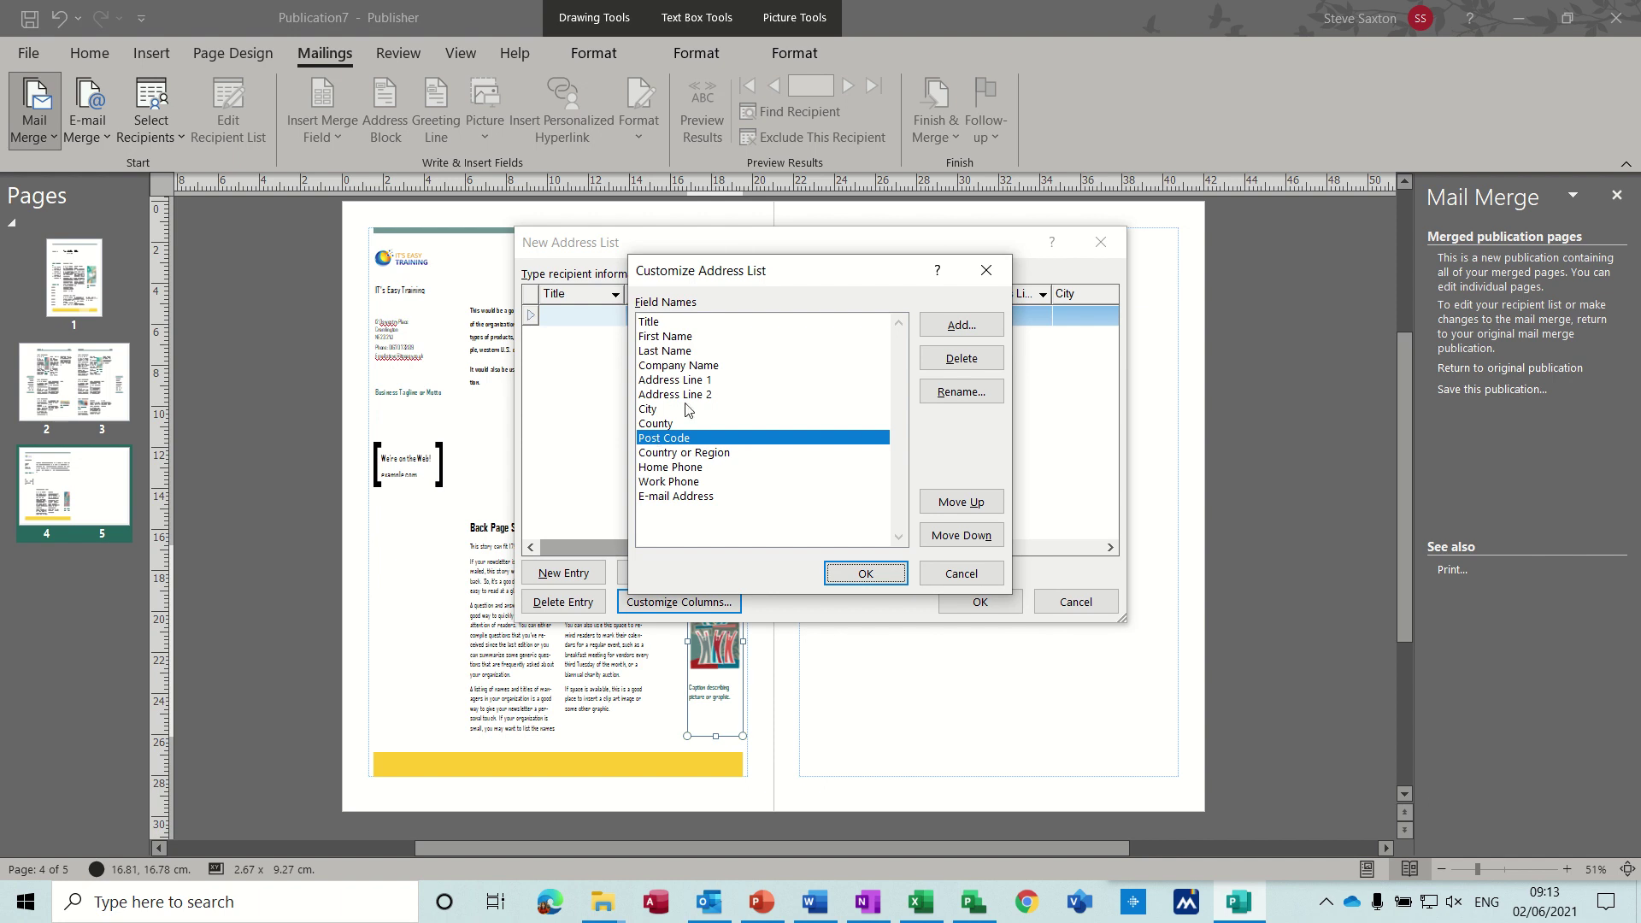
pyautogui.click(866, 574)
pyautogui.click(578, 319)
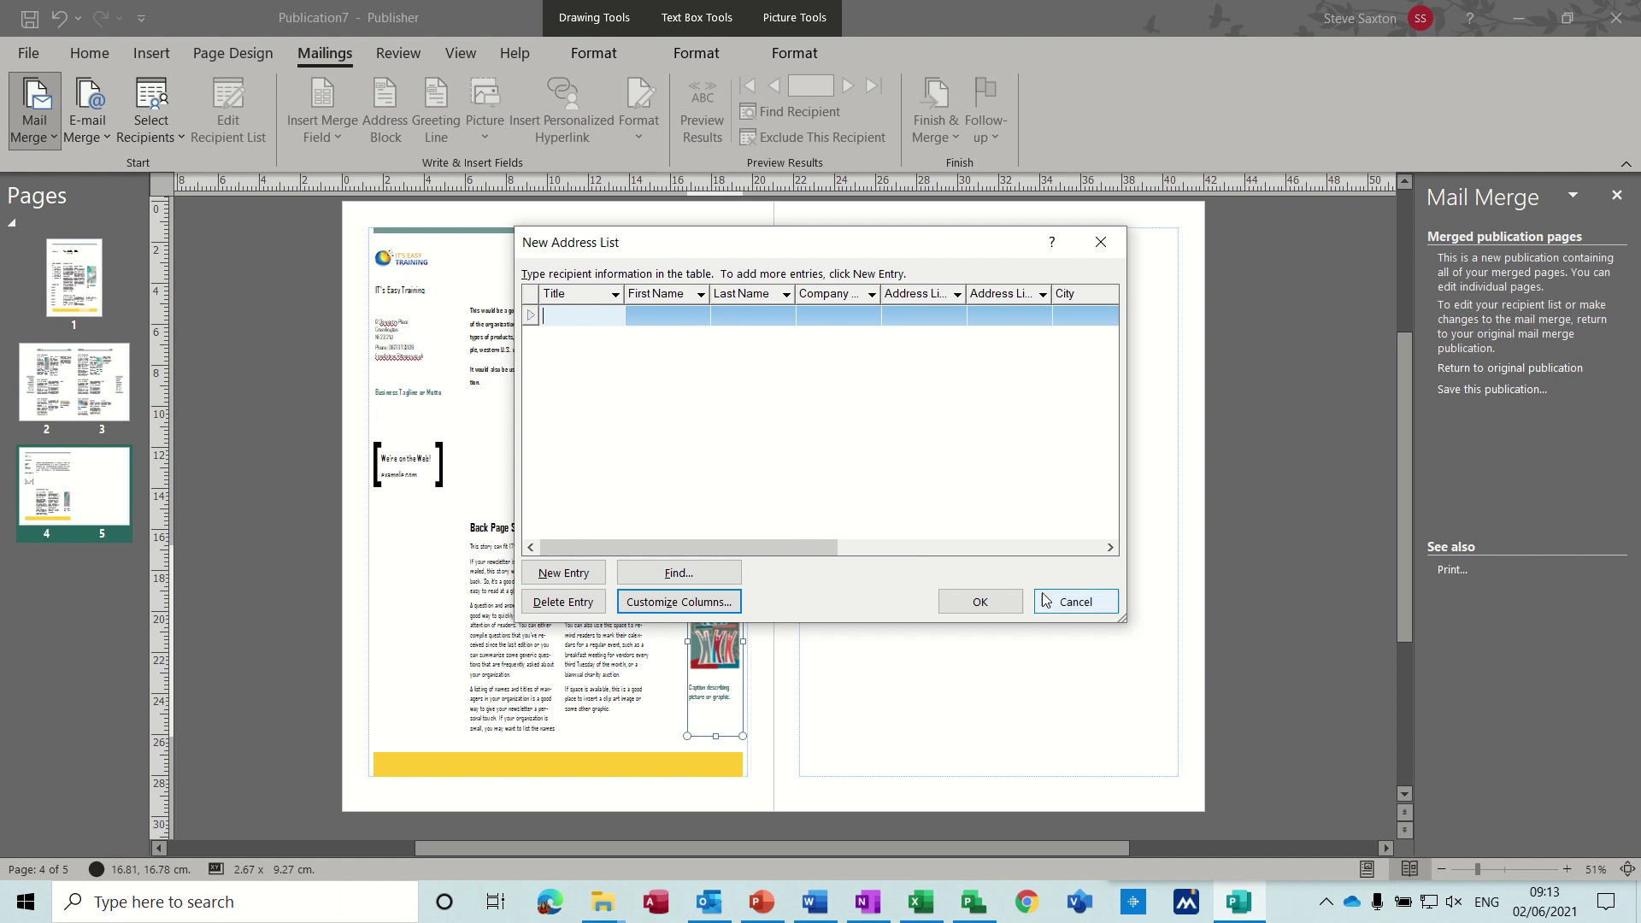
# - Cancel the new address list and bring back the Select Recipients choices
pyautogui.click(1066, 605)
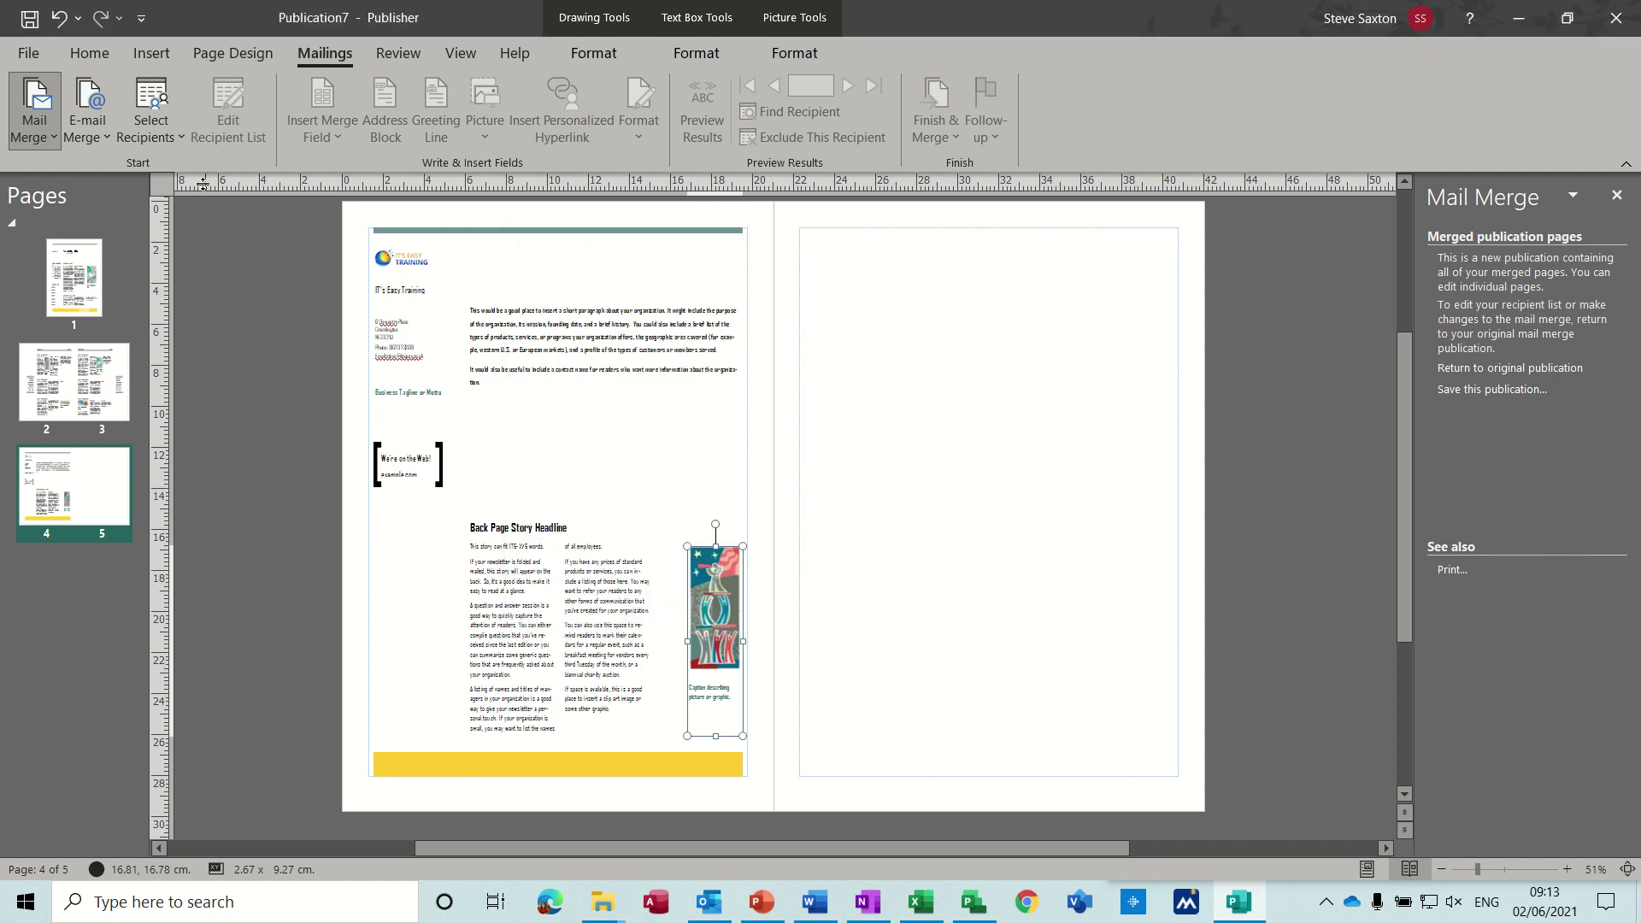
pyautogui.click(178, 137)
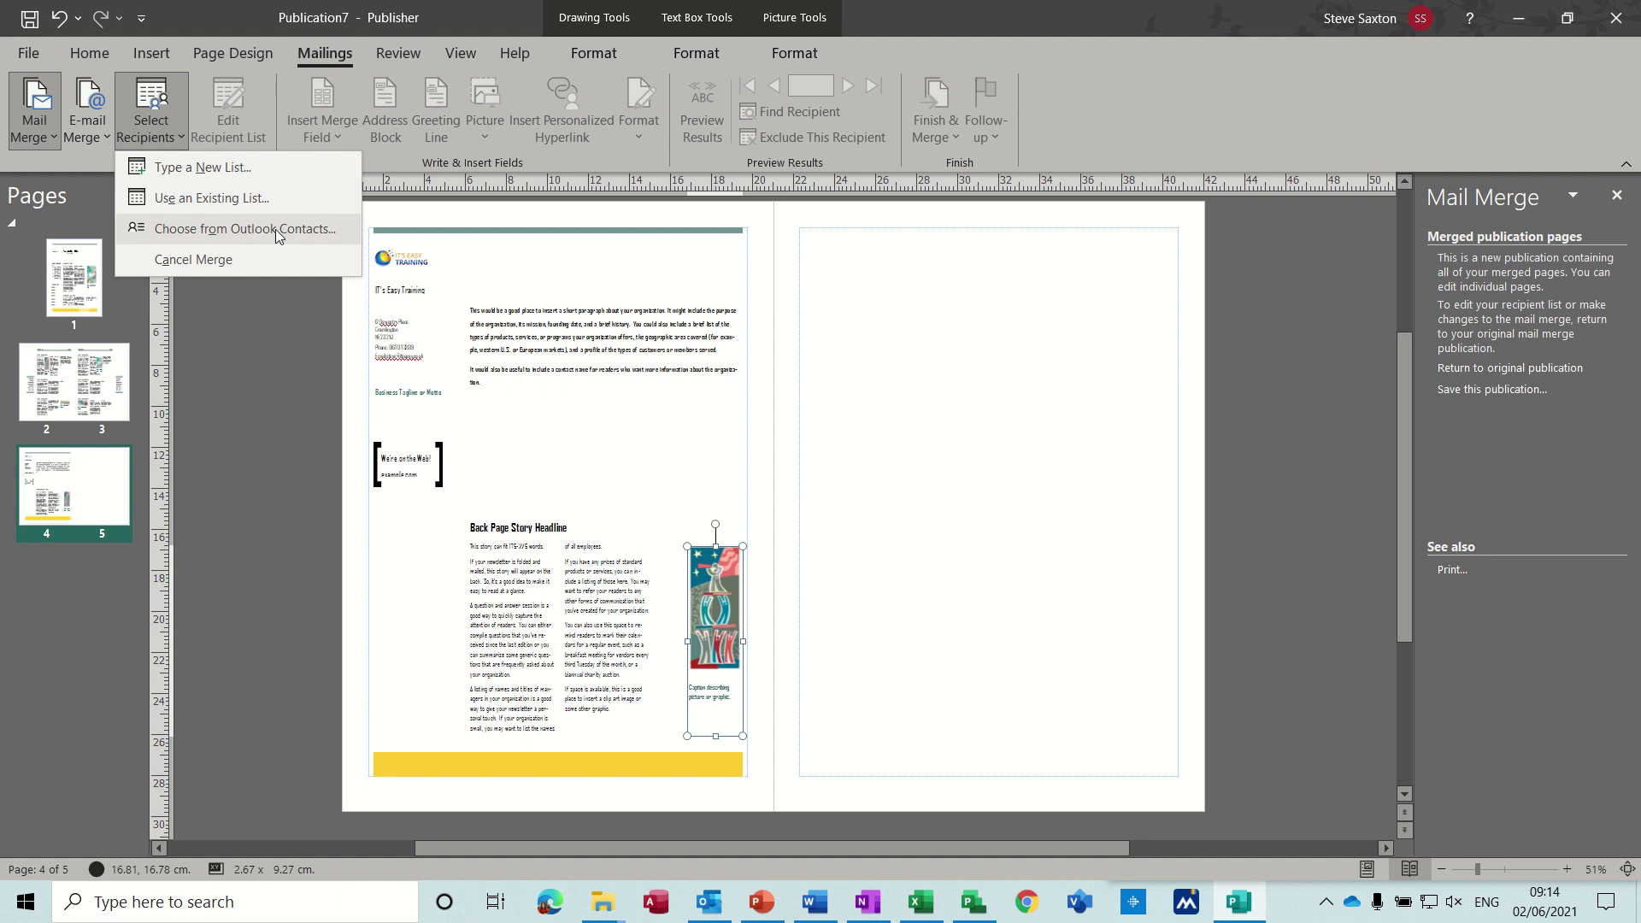
# - Use the TblAddressDetails table from Examples > Access 2018 > CompanyRecords.accdb as recipients
pyautogui.click(223, 200)
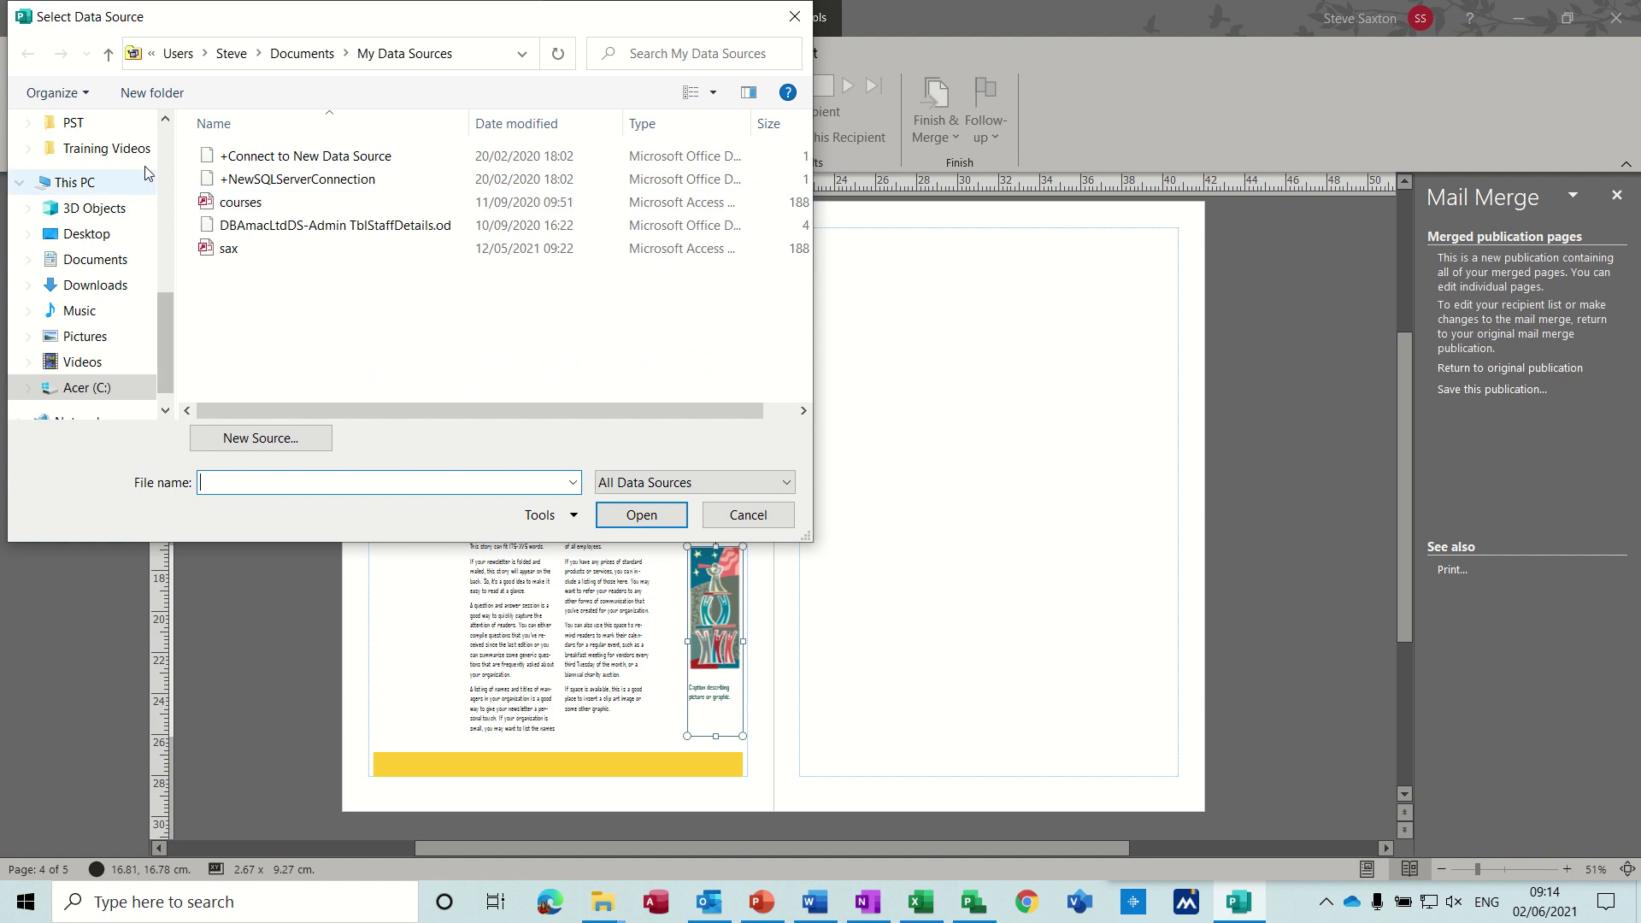
pyautogui.moveTo(162, 305); pyautogui.dragTo(162, 259)
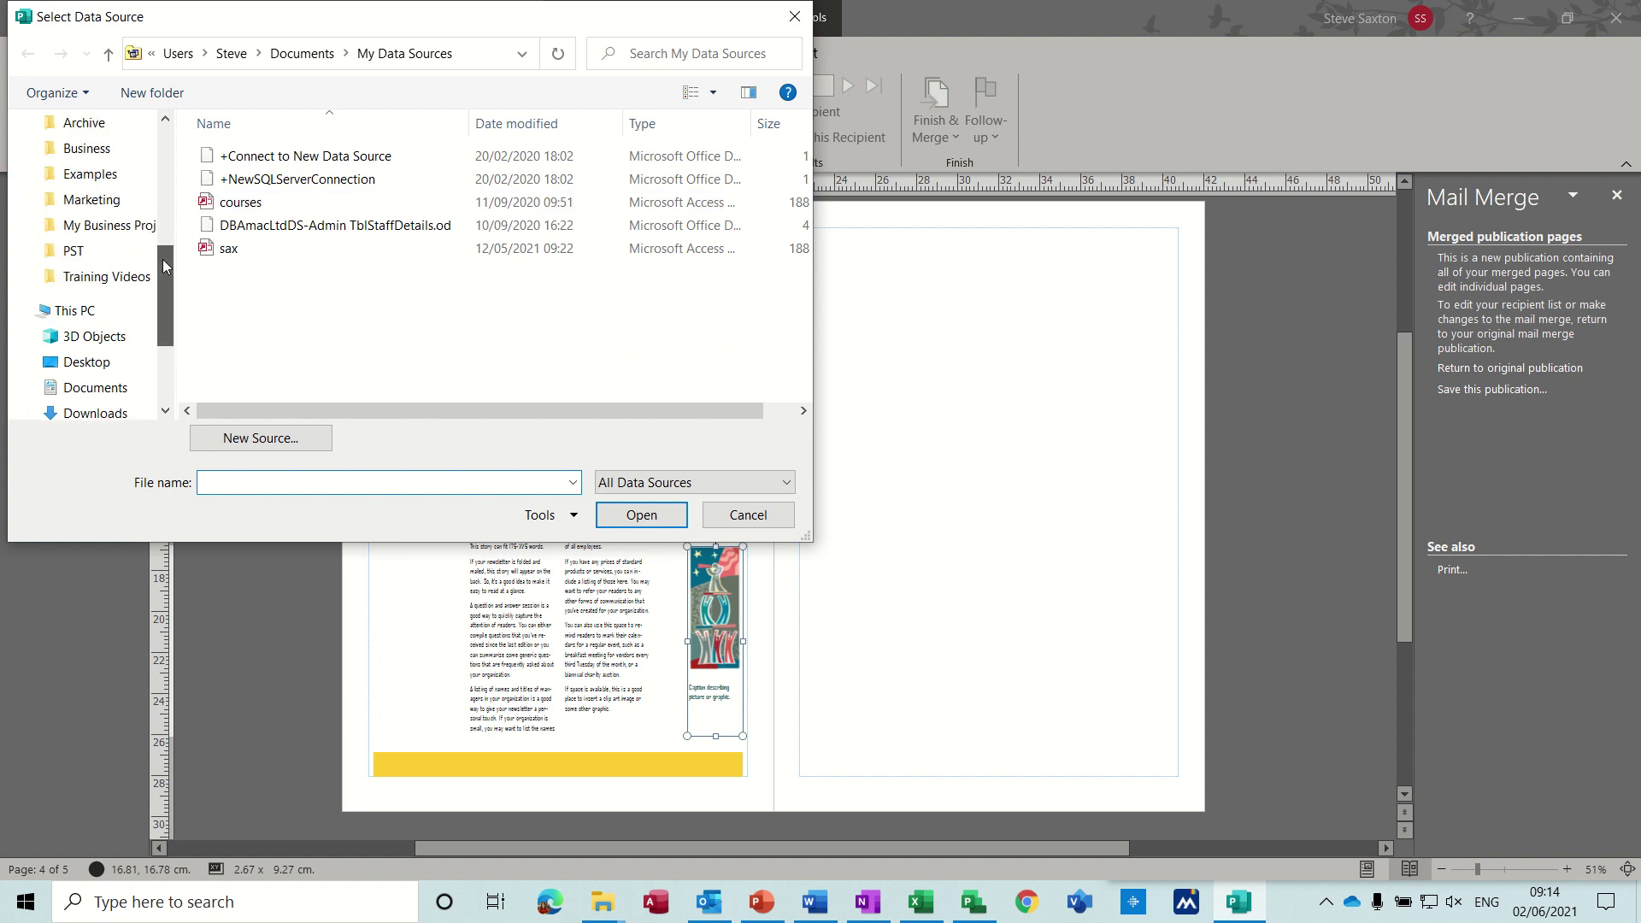
pyautogui.click(77, 174)
pyautogui.doubleClick(220, 157)
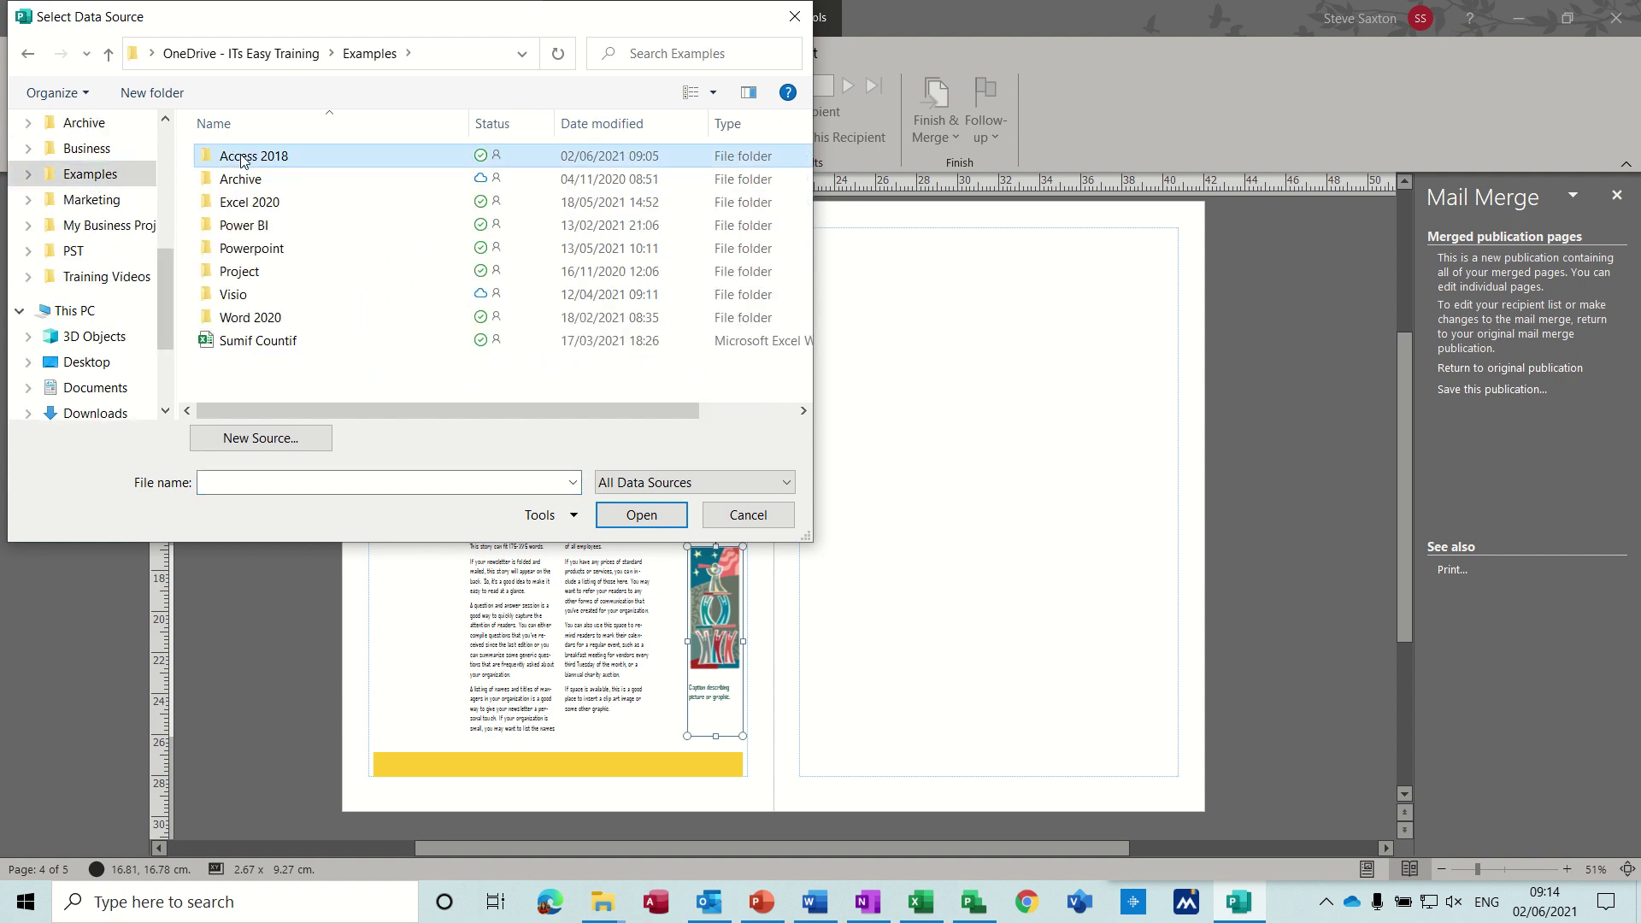
pyautogui.doubleClick(248, 271)
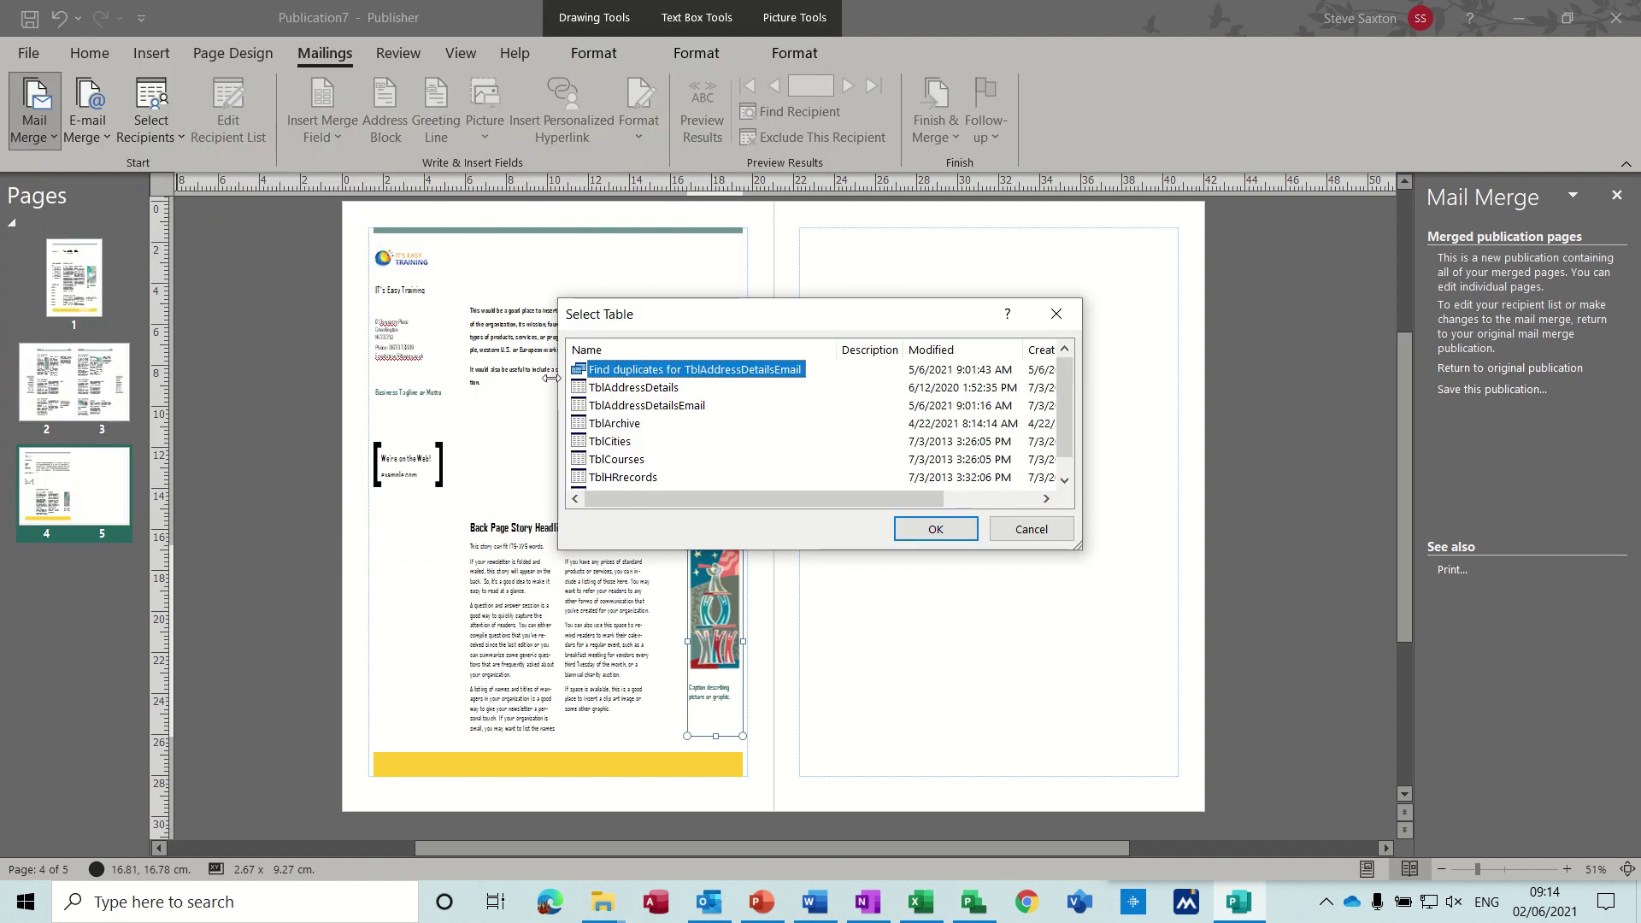
pyautogui.click(599, 391)
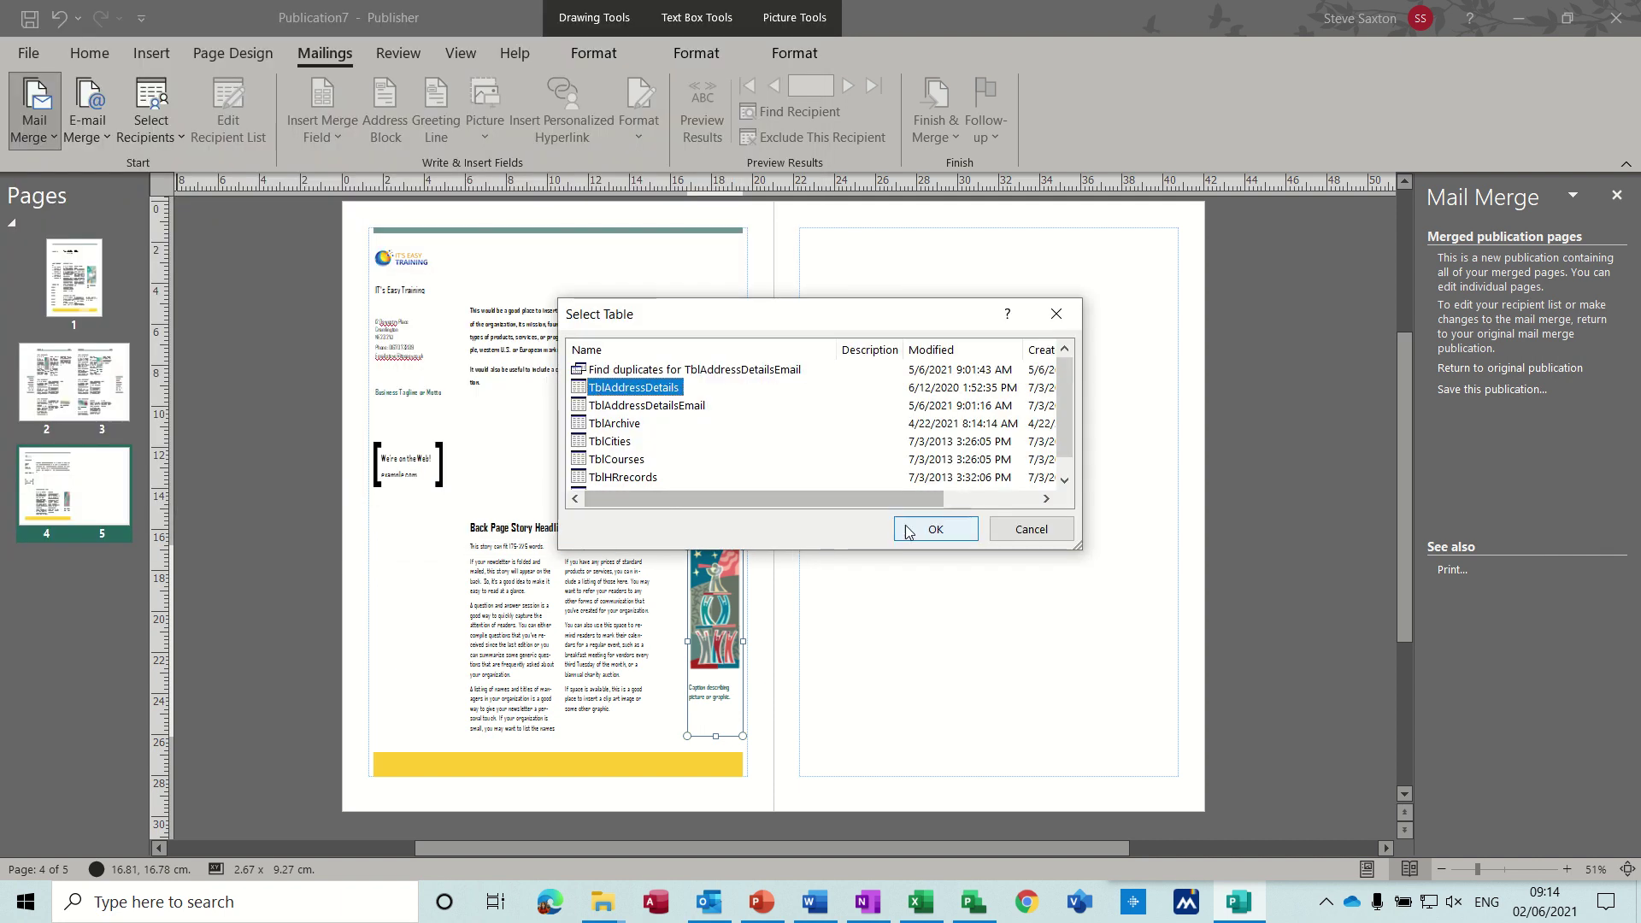
pyautogui.click(931, 529)
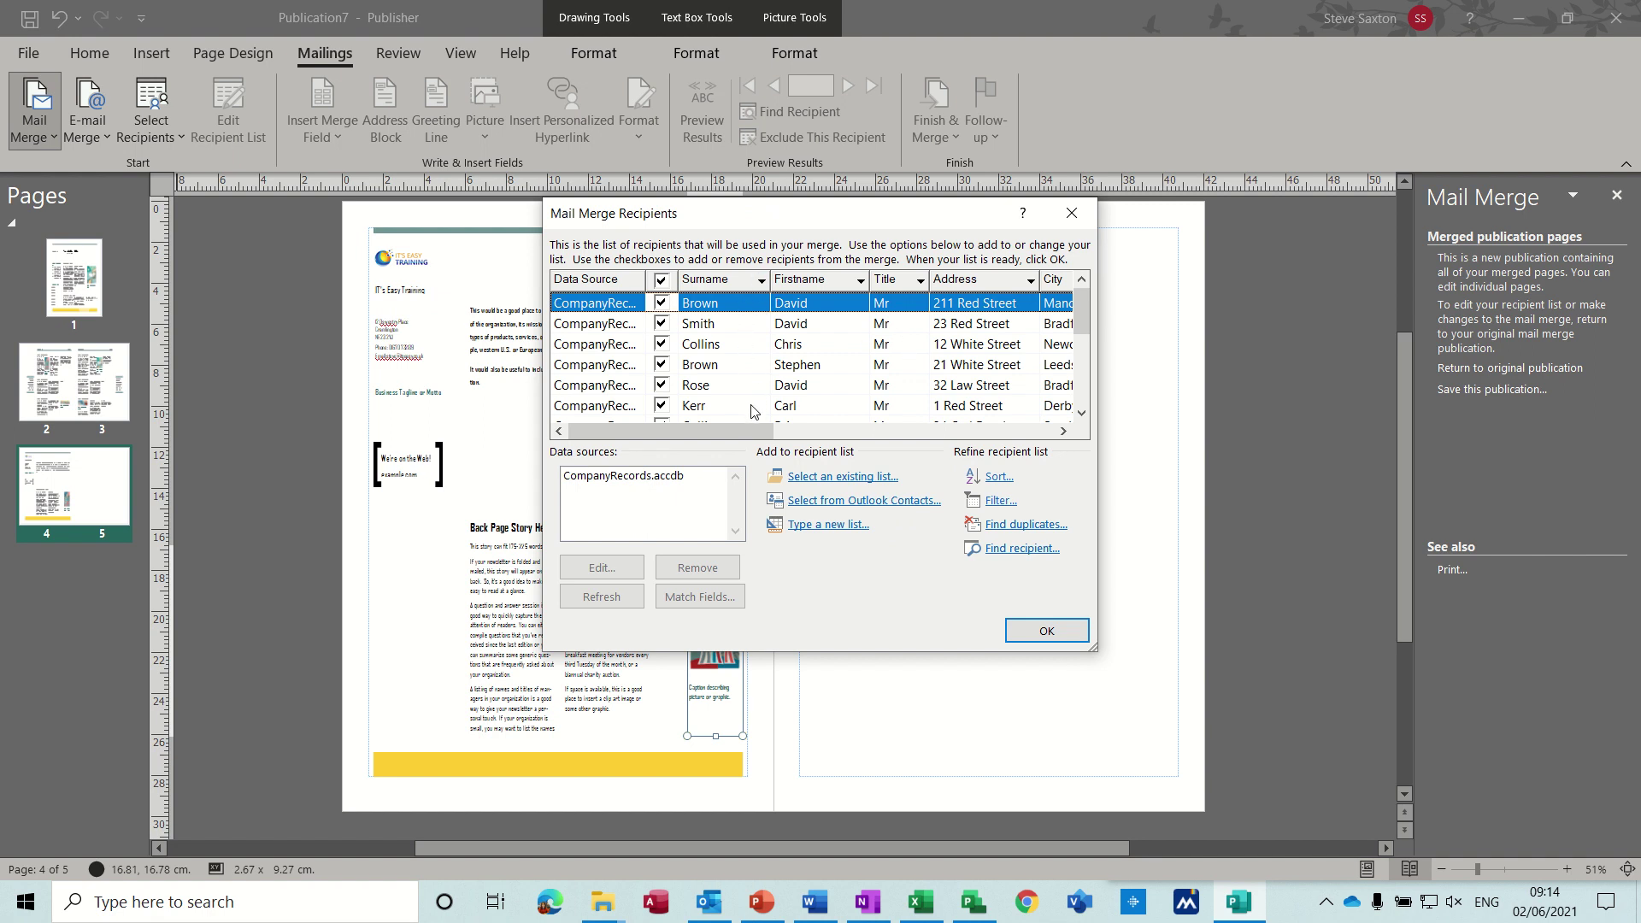
# - Inspect the CompanyRecords data source and Address filter options, then accept the recipient list
pyautogui.click(612, 484)
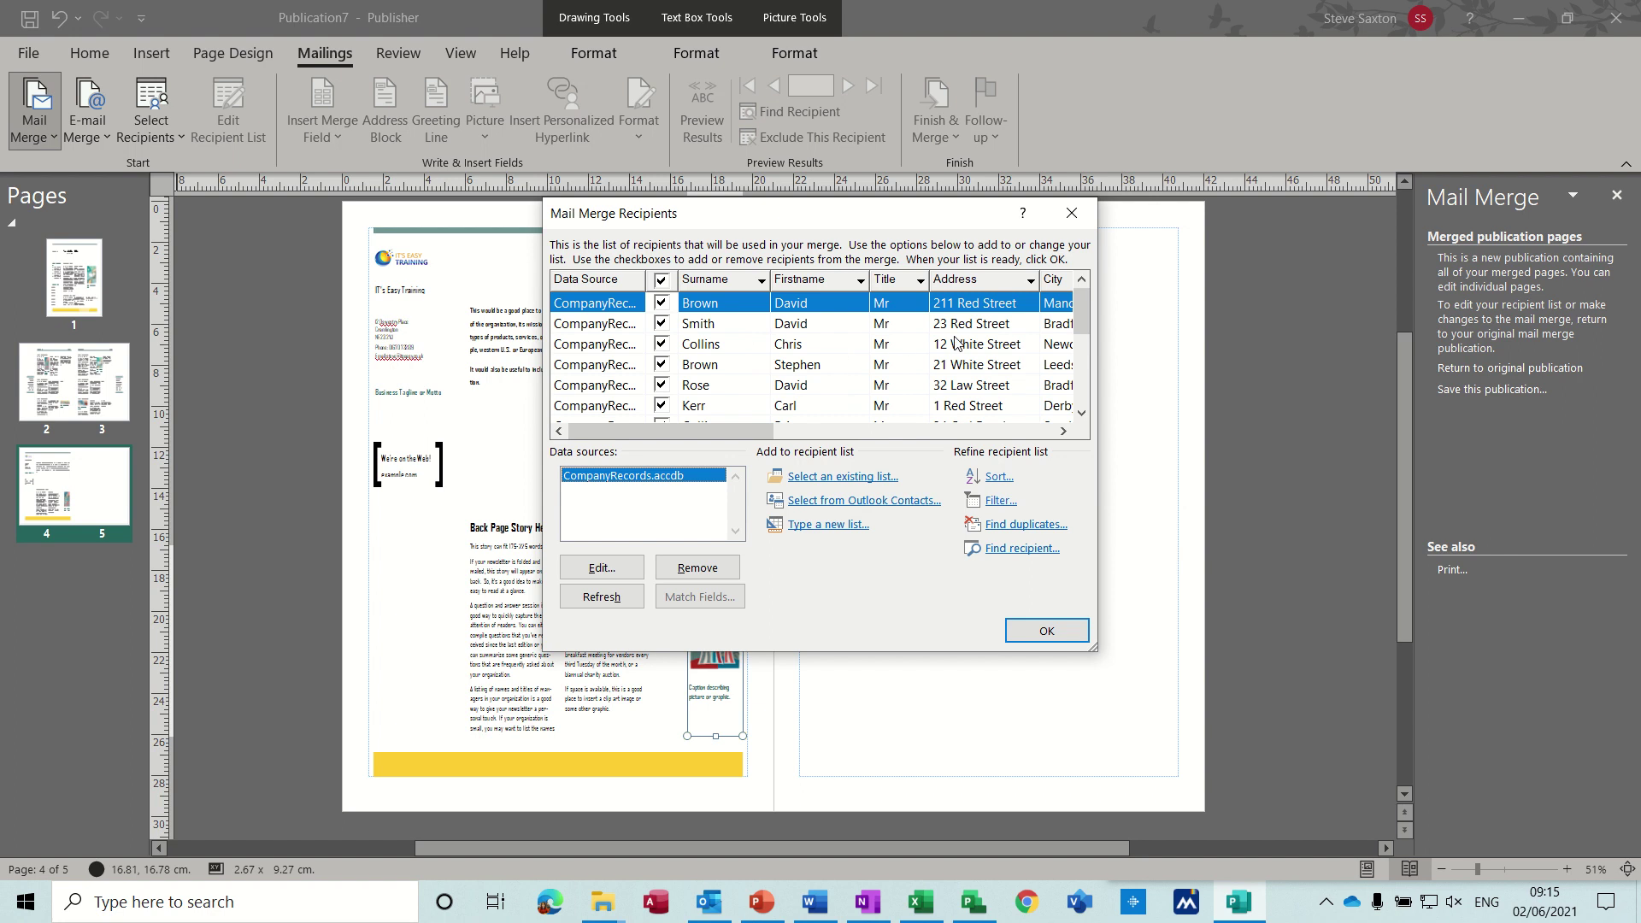
pyautogui.click(1031, 280)
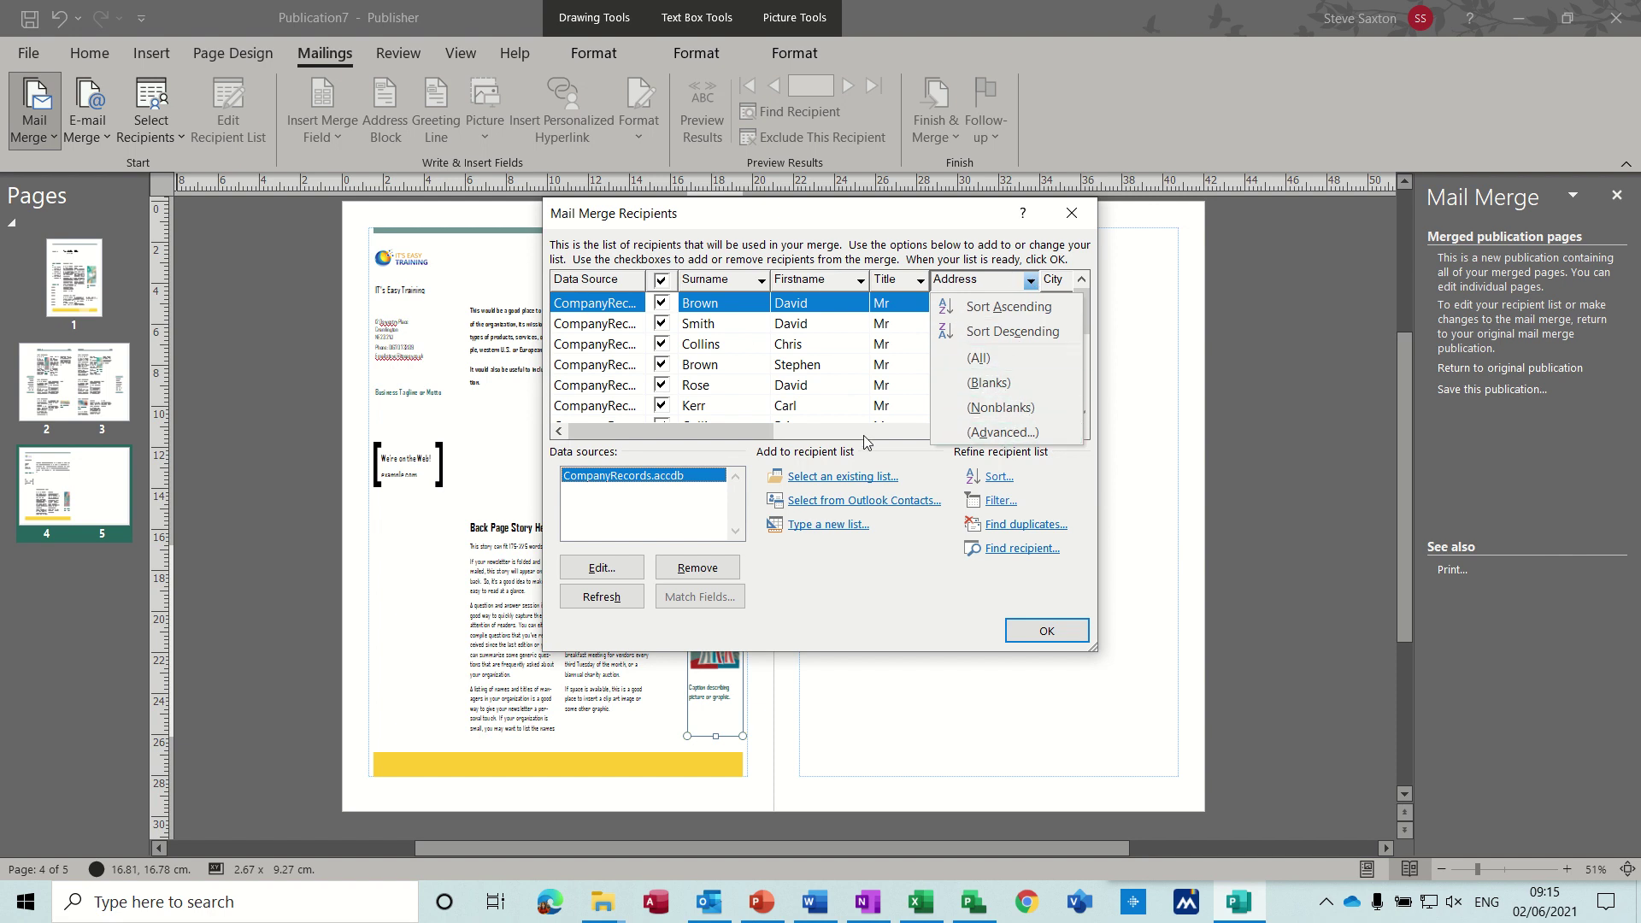
pyautogui.click(861, 596)
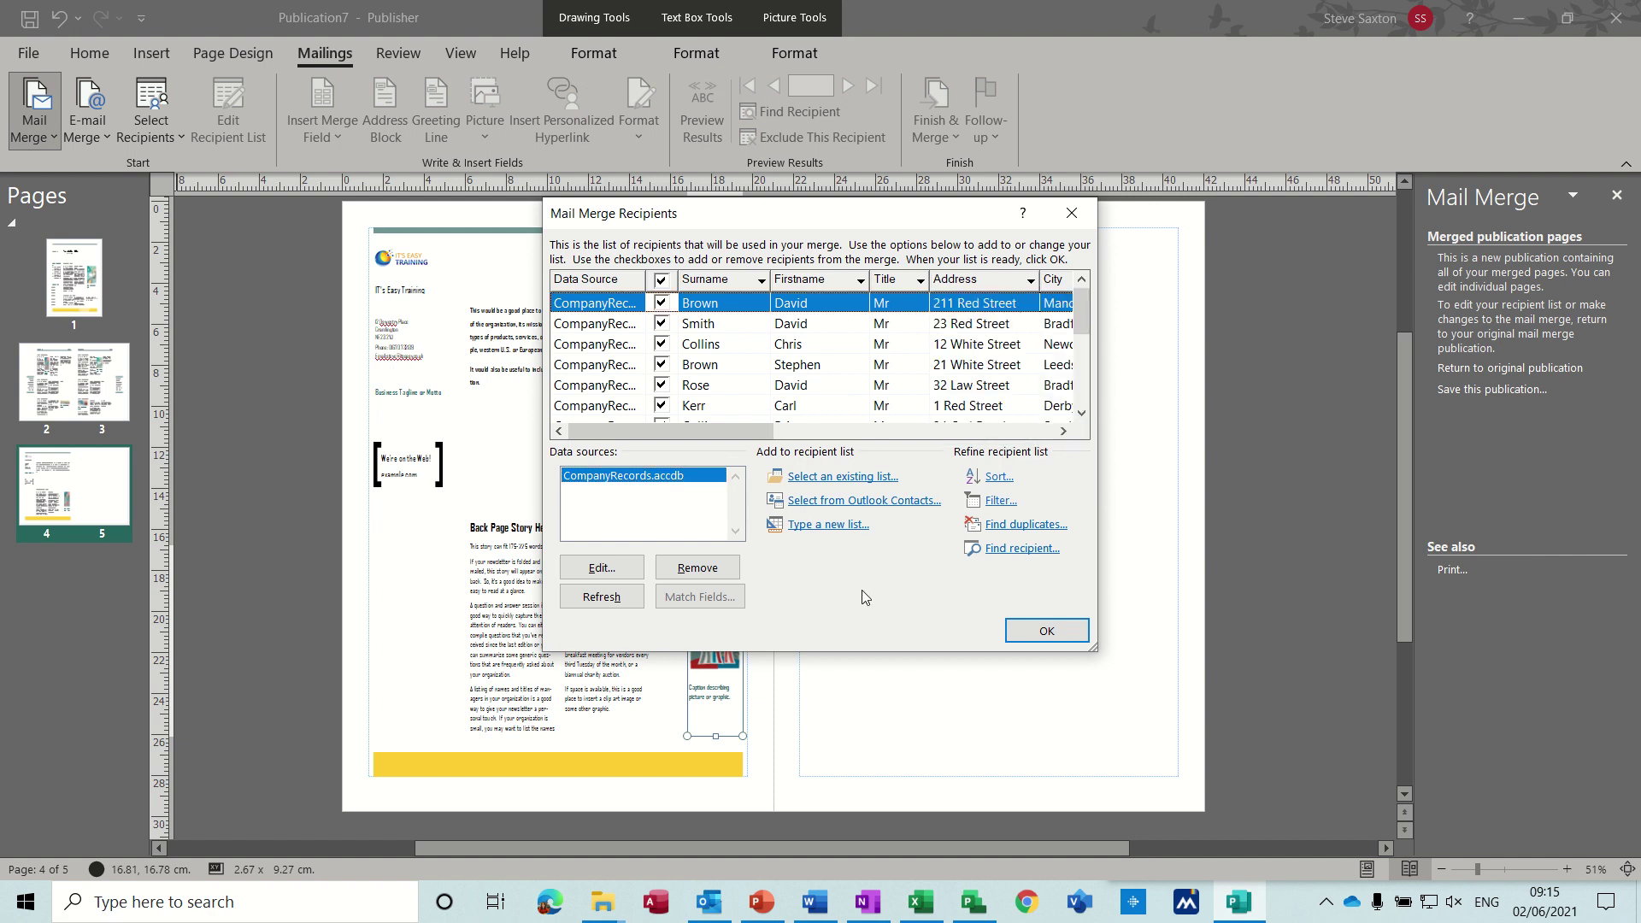
pyautogui.click(1059, 637)
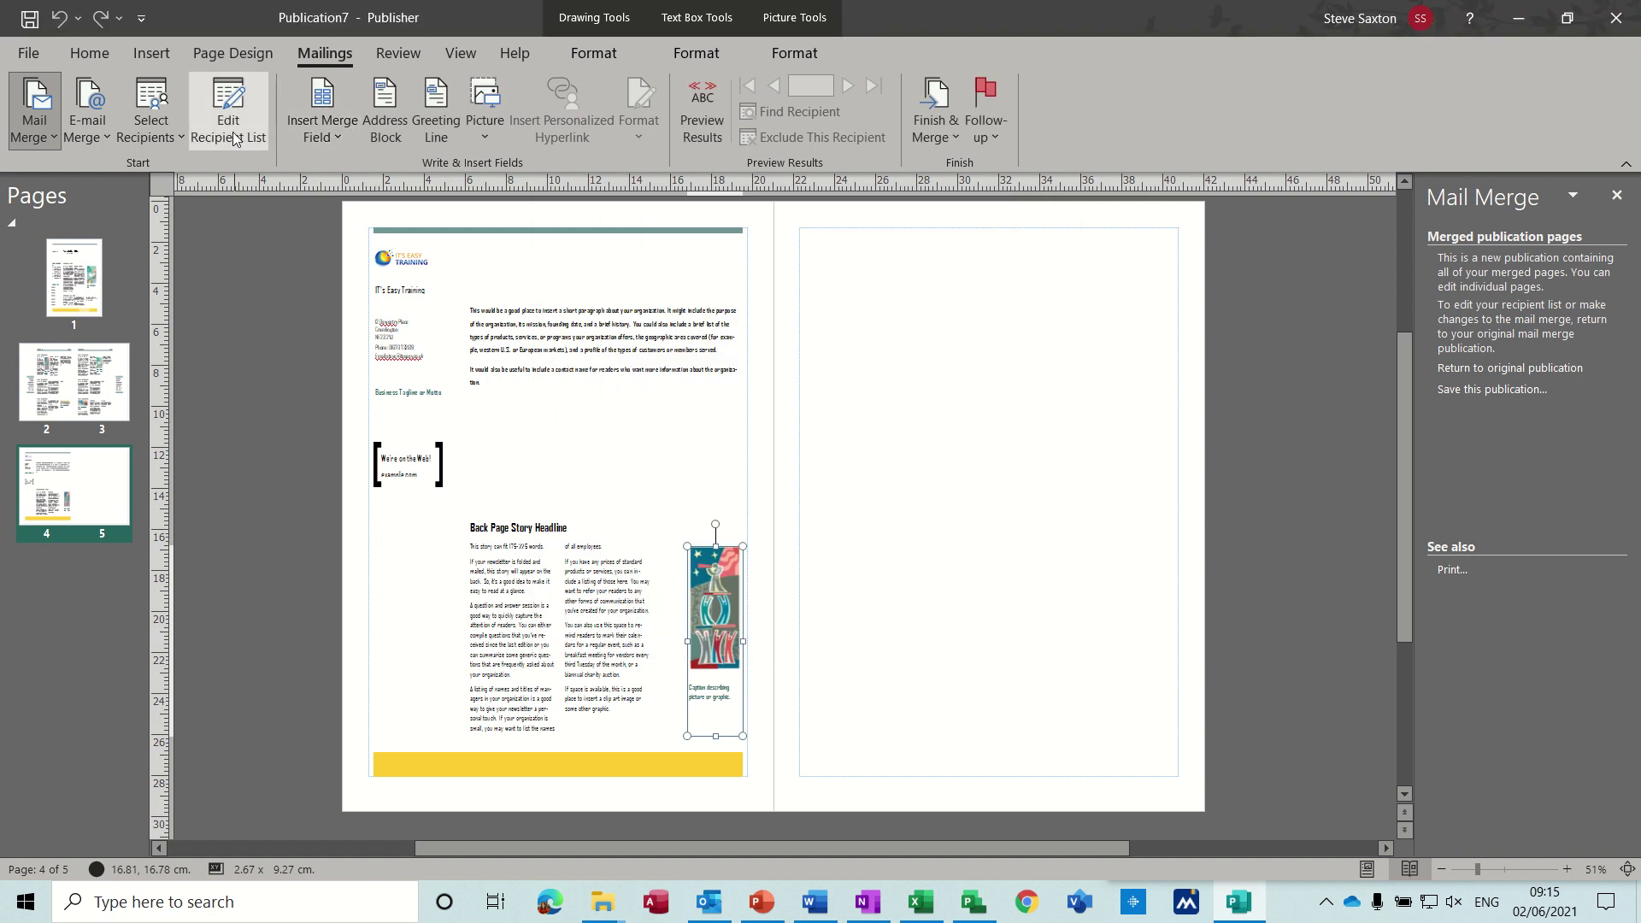
# - Insert Title, Firstname and Surname merge fields in a text box at page 5's top-left
pyautogui.click(343, 135)
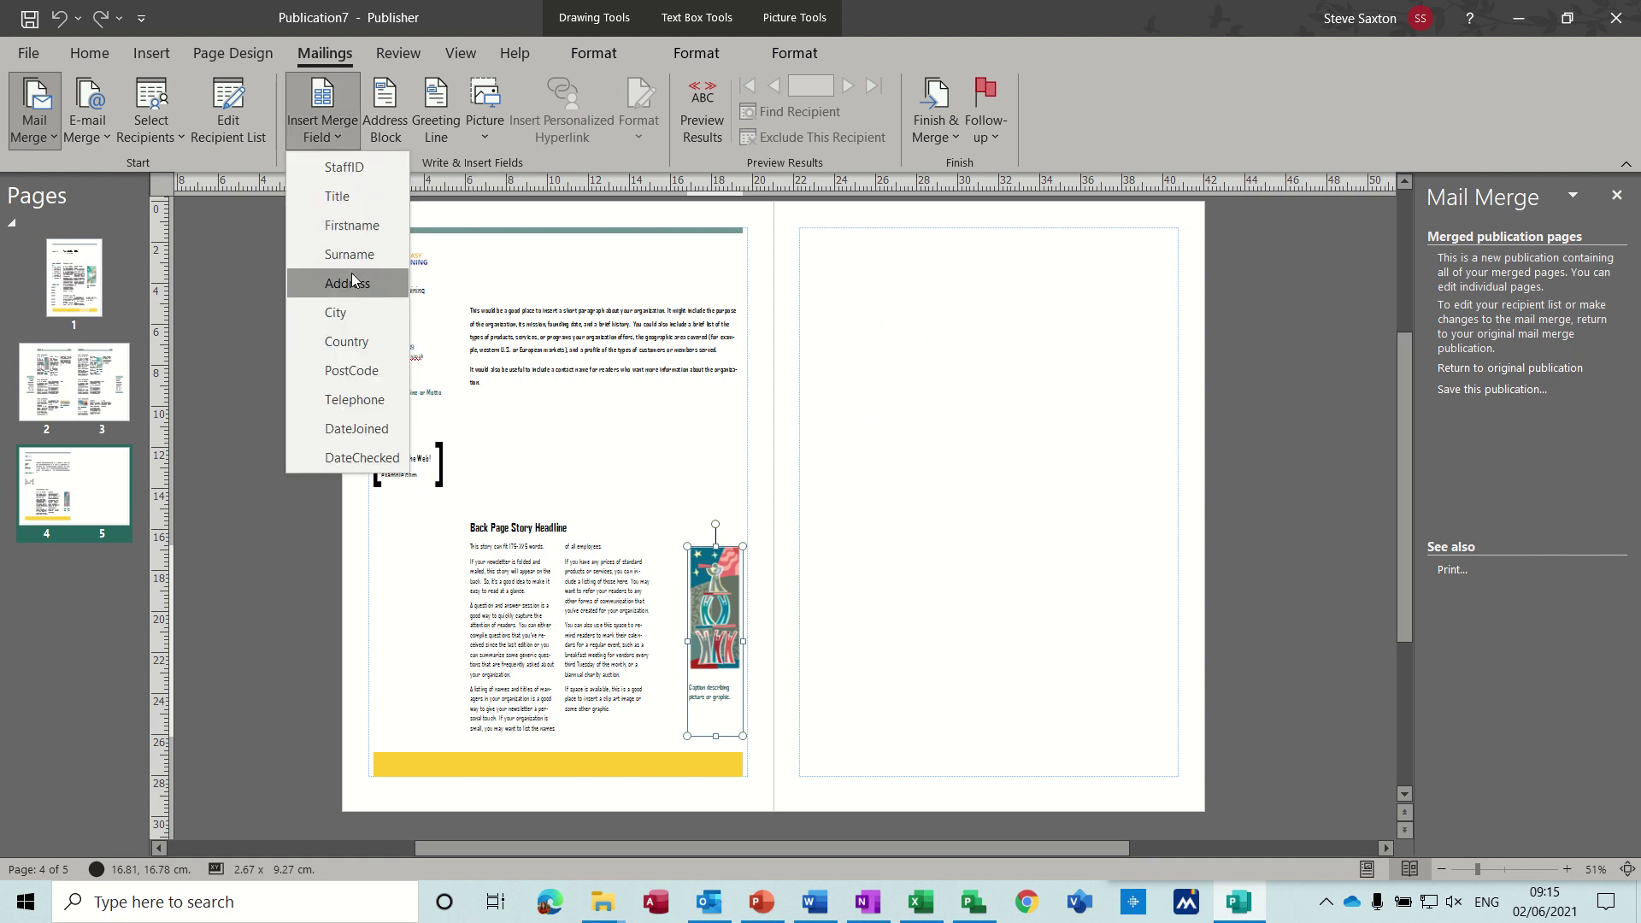
pyautogui.click(356, 196)
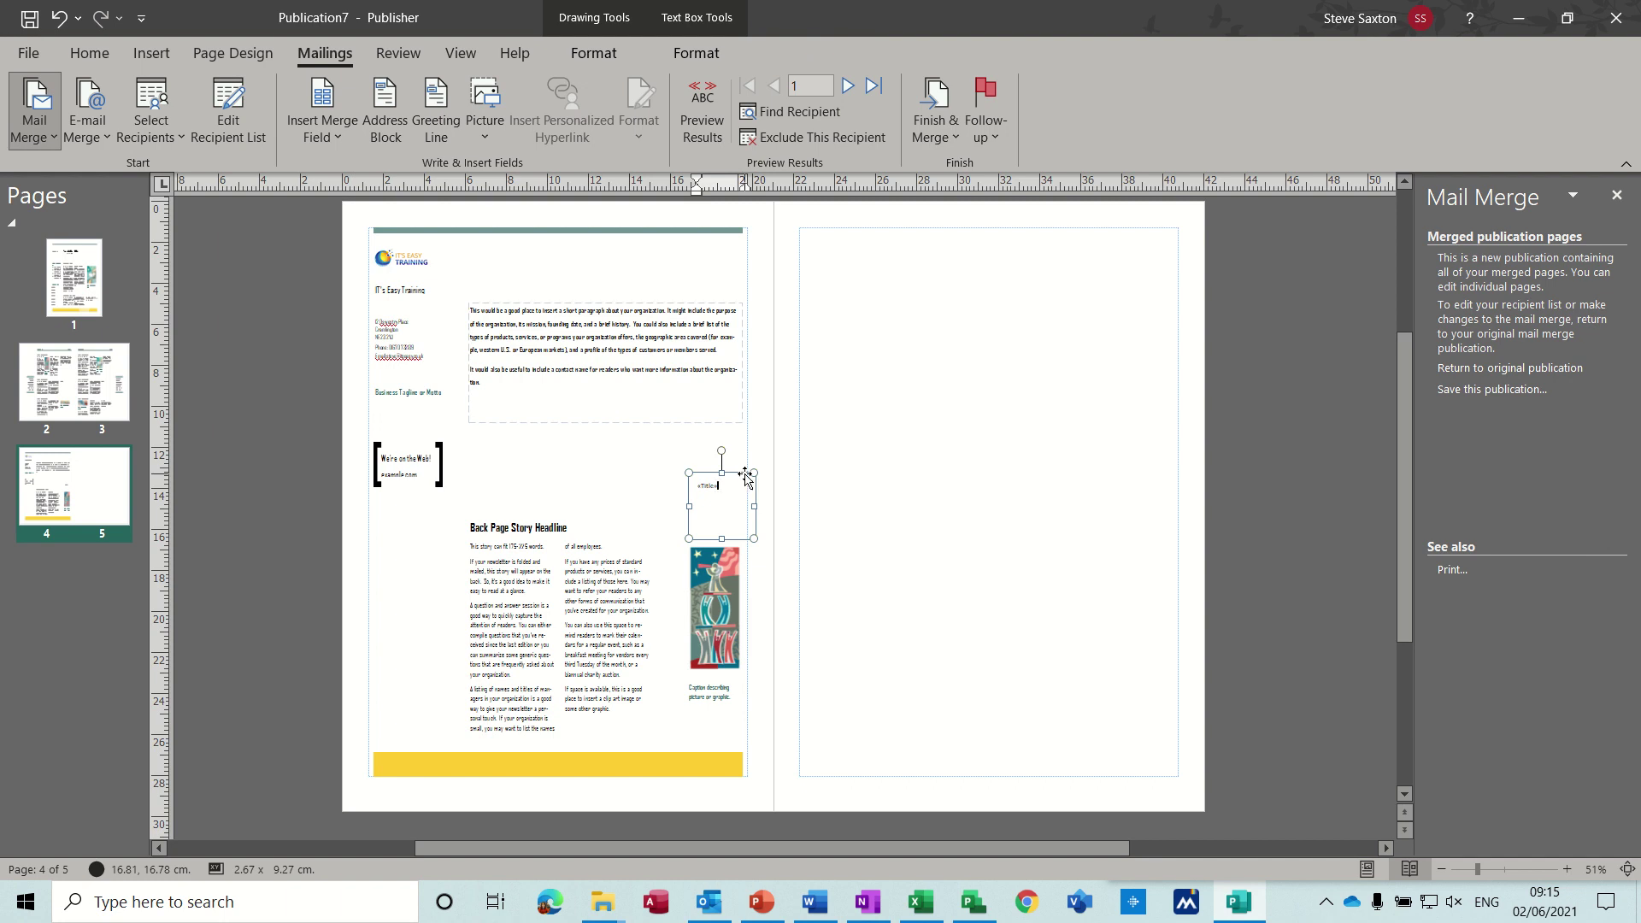
pyautogui.click(348, 141)
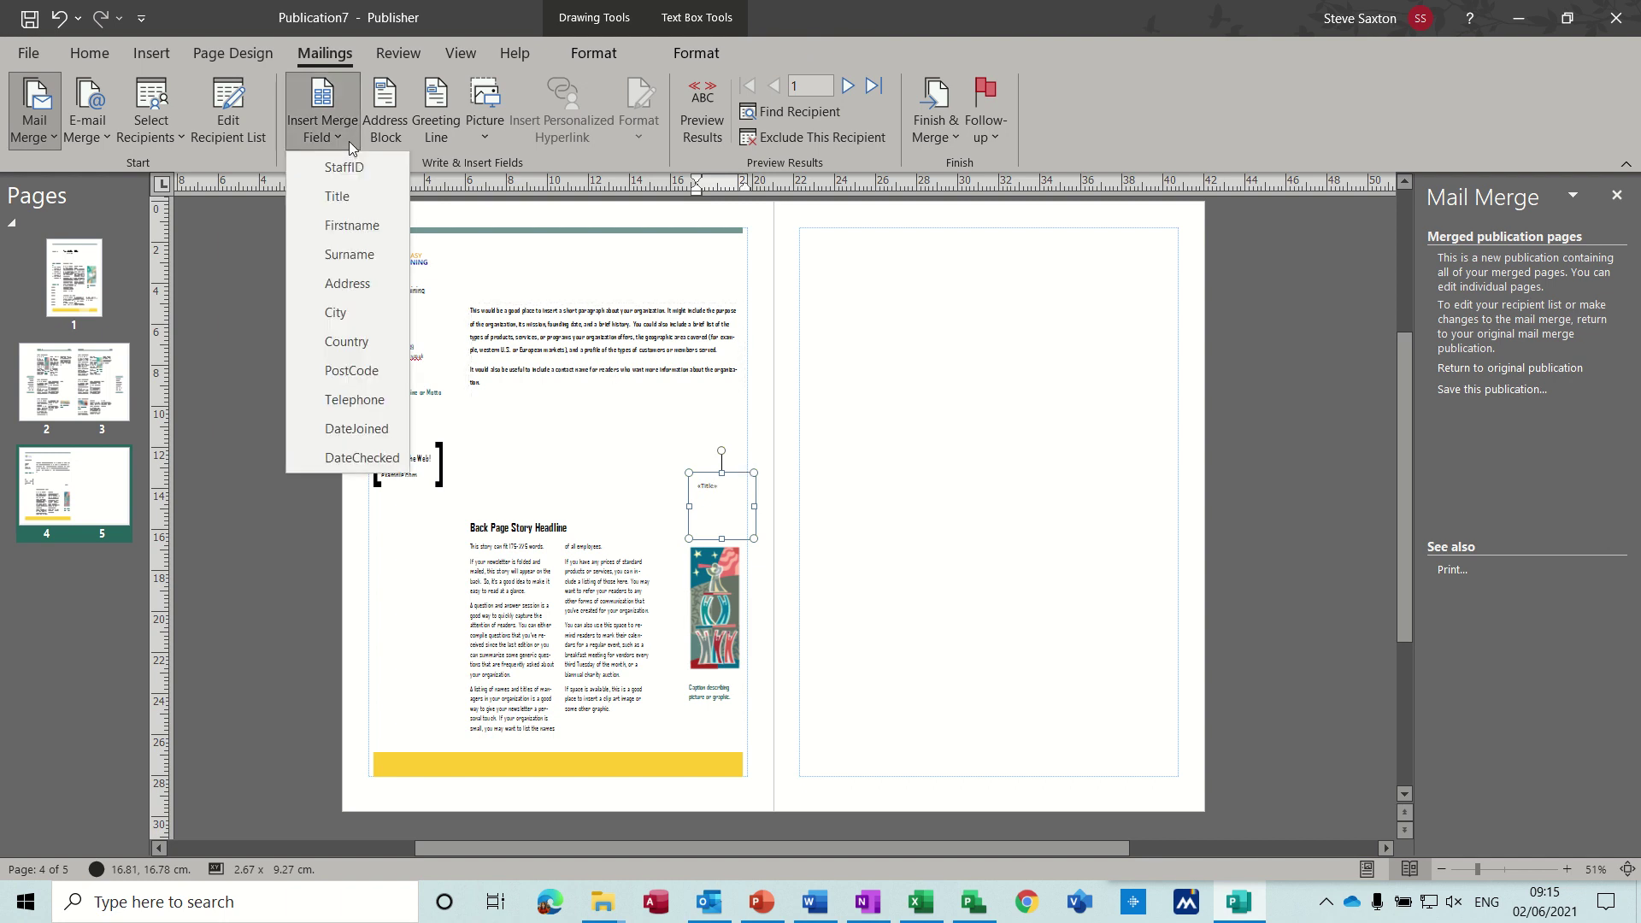
pyautogui.click(346, 226)
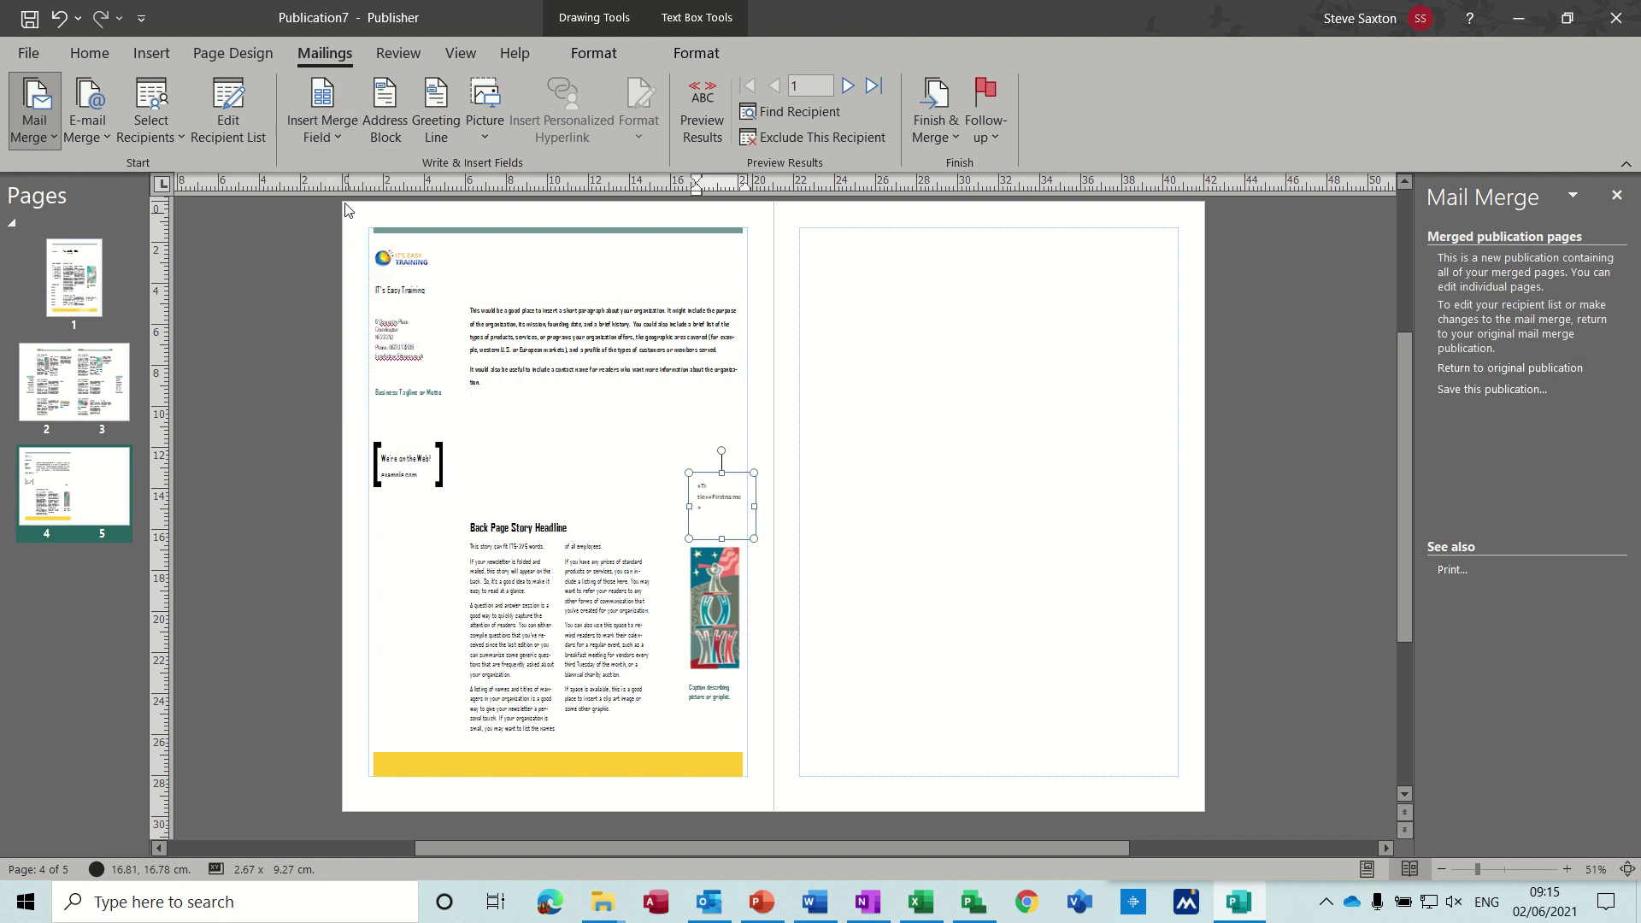
pyautogui.click(339, 139)
pyautogui.click(335, 255)
pyautogui.moveTo(735, 475); pyautogui.dragTo(898, 284)
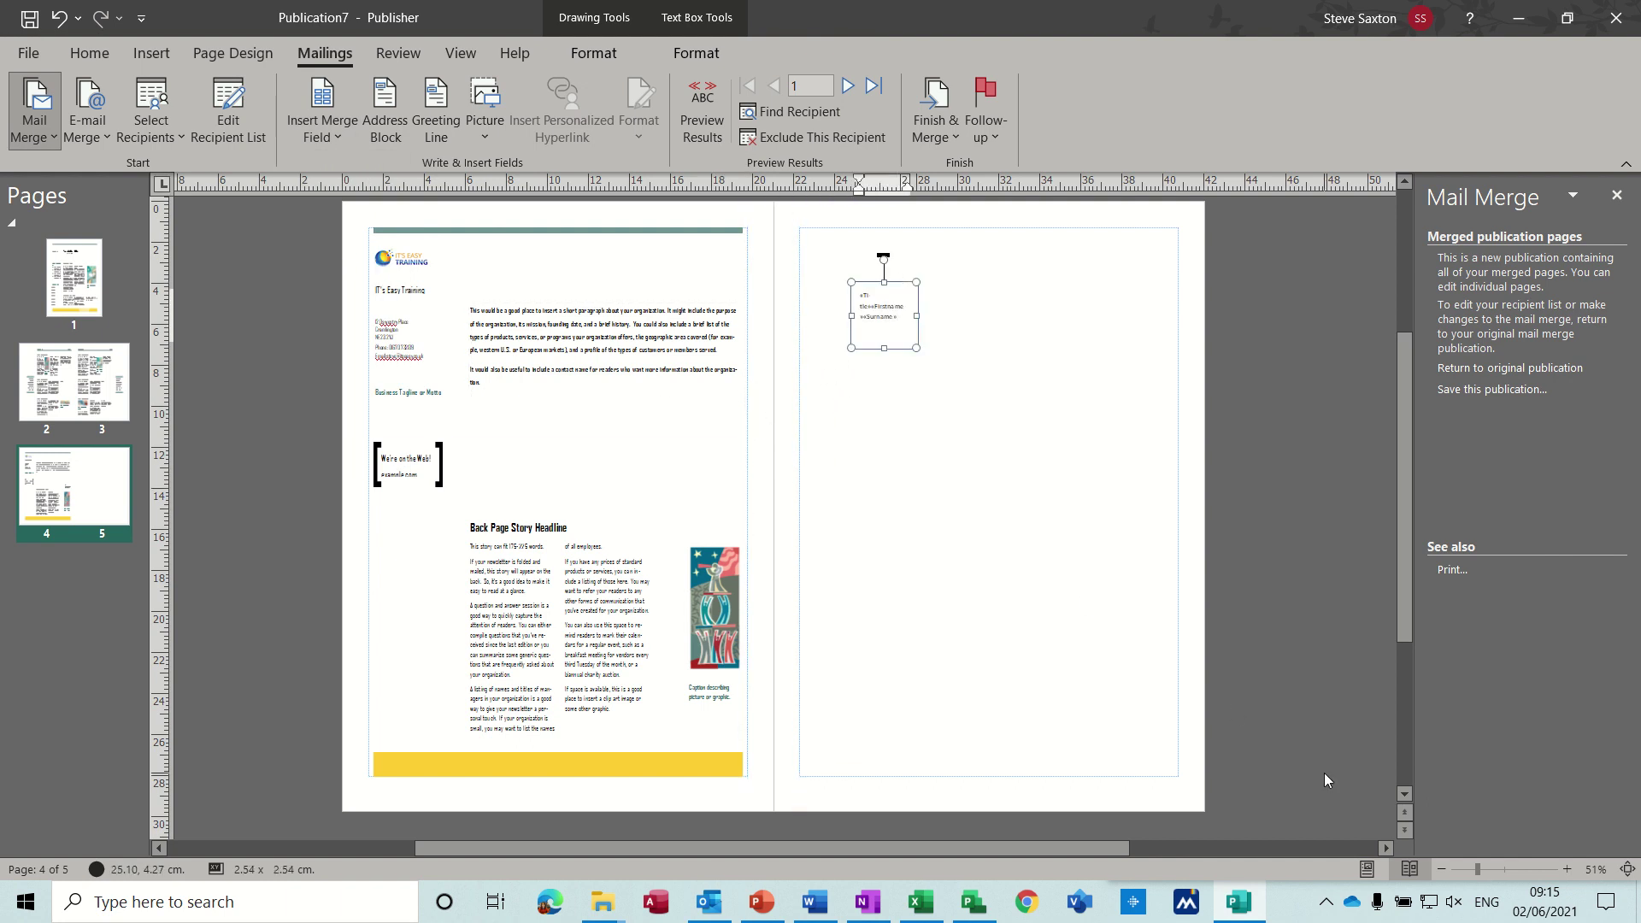
# - Remove the Title field and put Surname on its own line below Firstname
pyautogui.click(1569, 870)
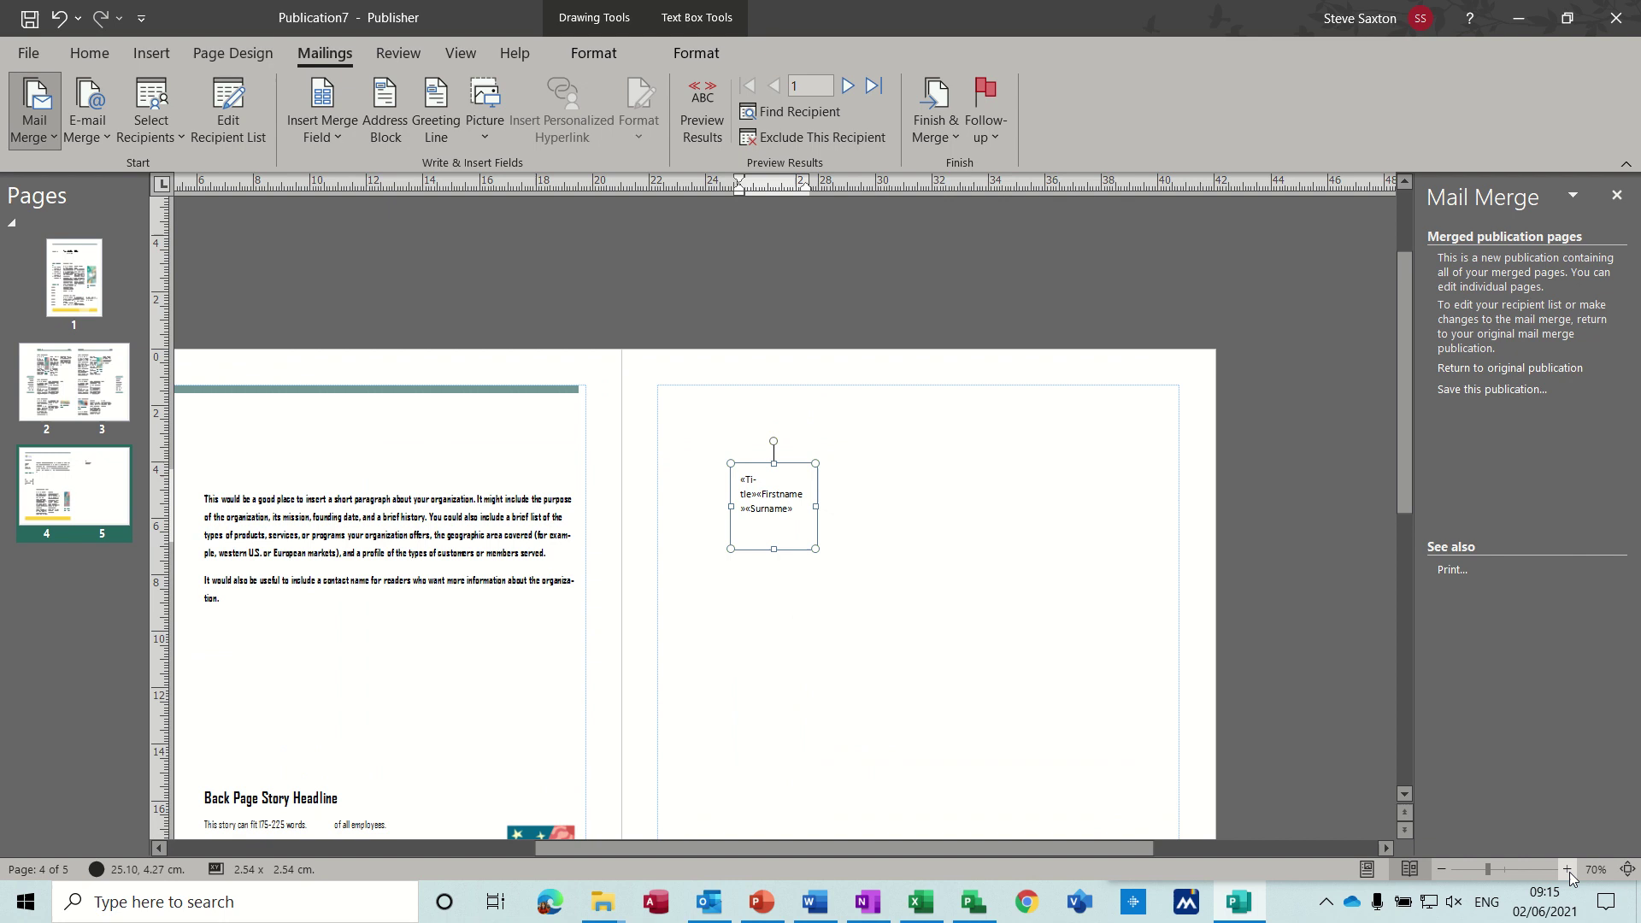
pyautogui.click(1570, 870)
pyautogui.click(1569, 870)
pyautogui.click(1569, 870)
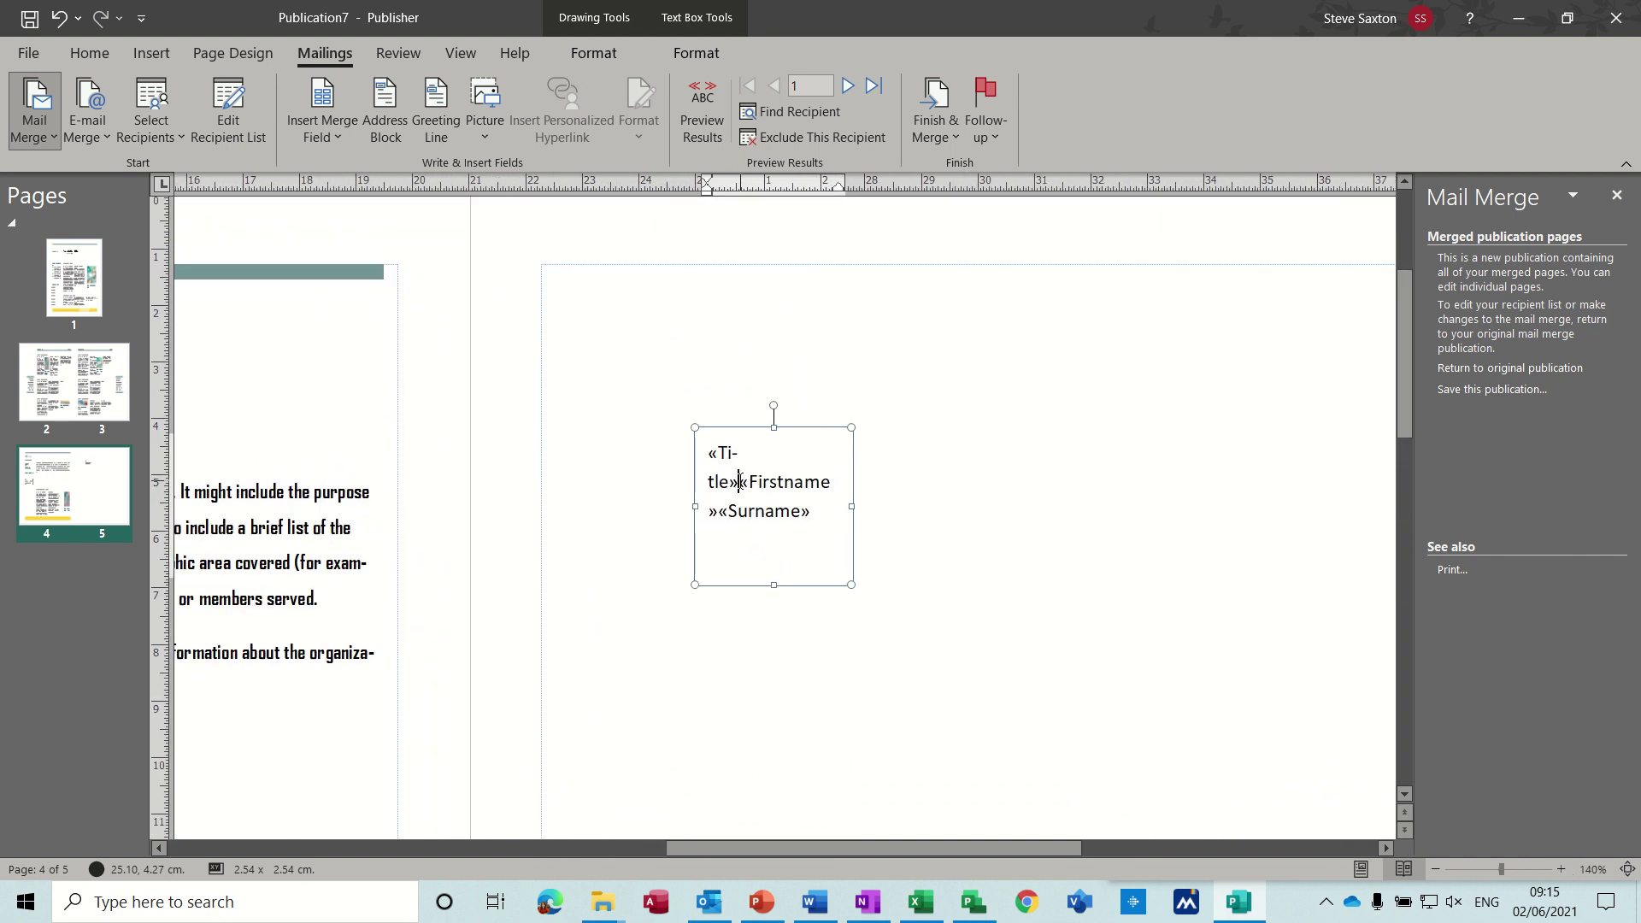
pyautogui.click(711, 481)
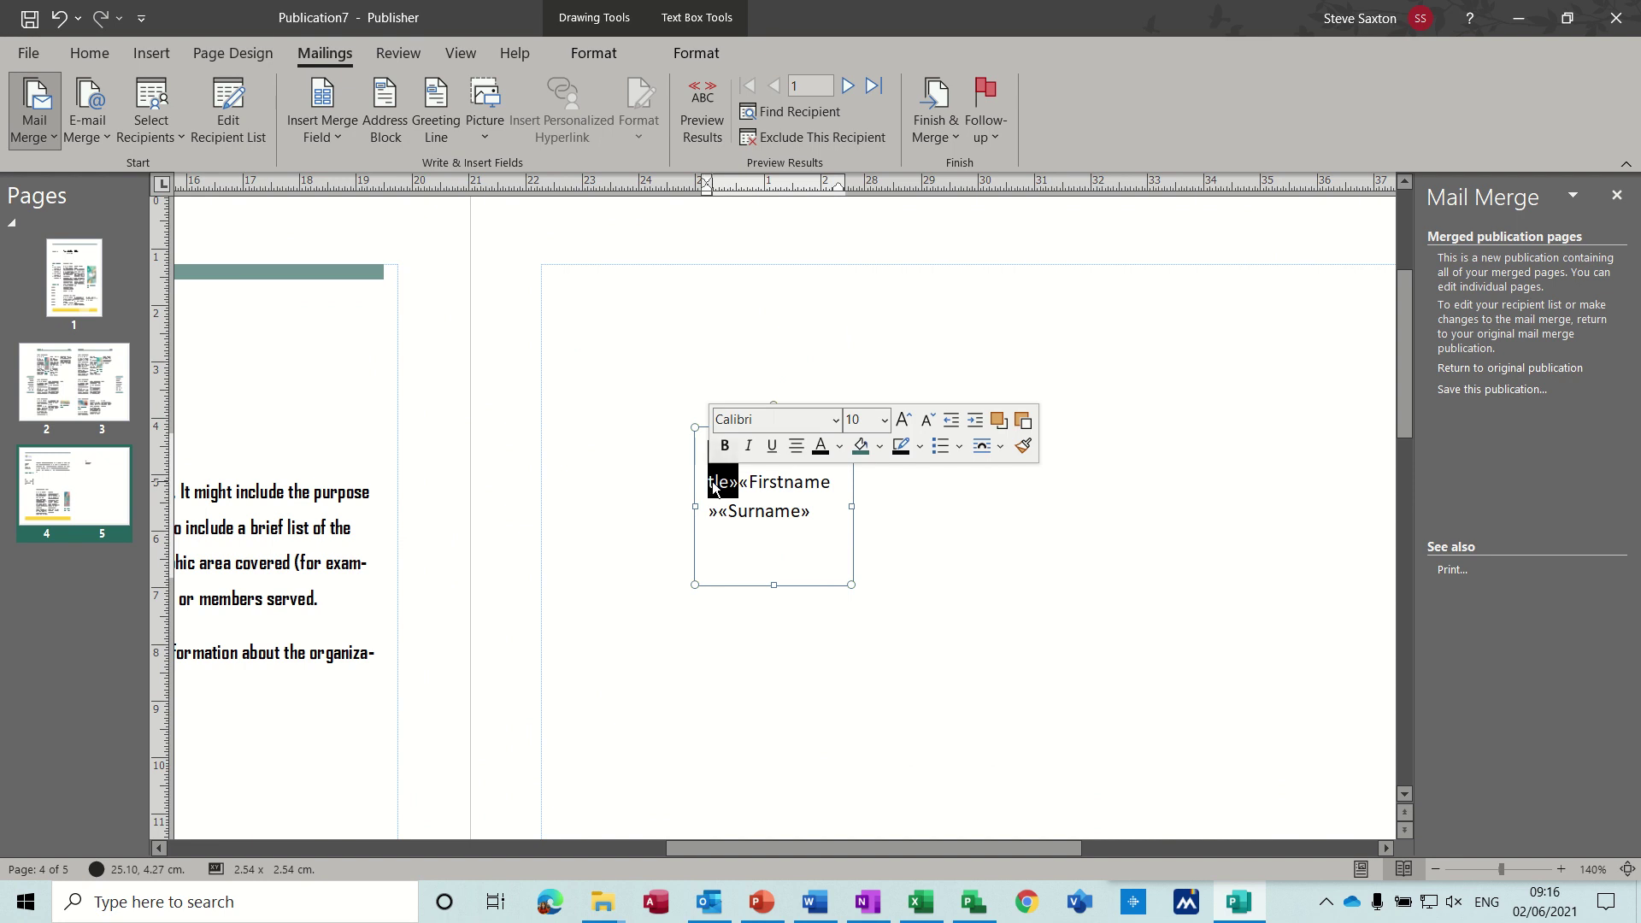
pyautogui.click(713, 485)
pyautogui.click(714, 485)
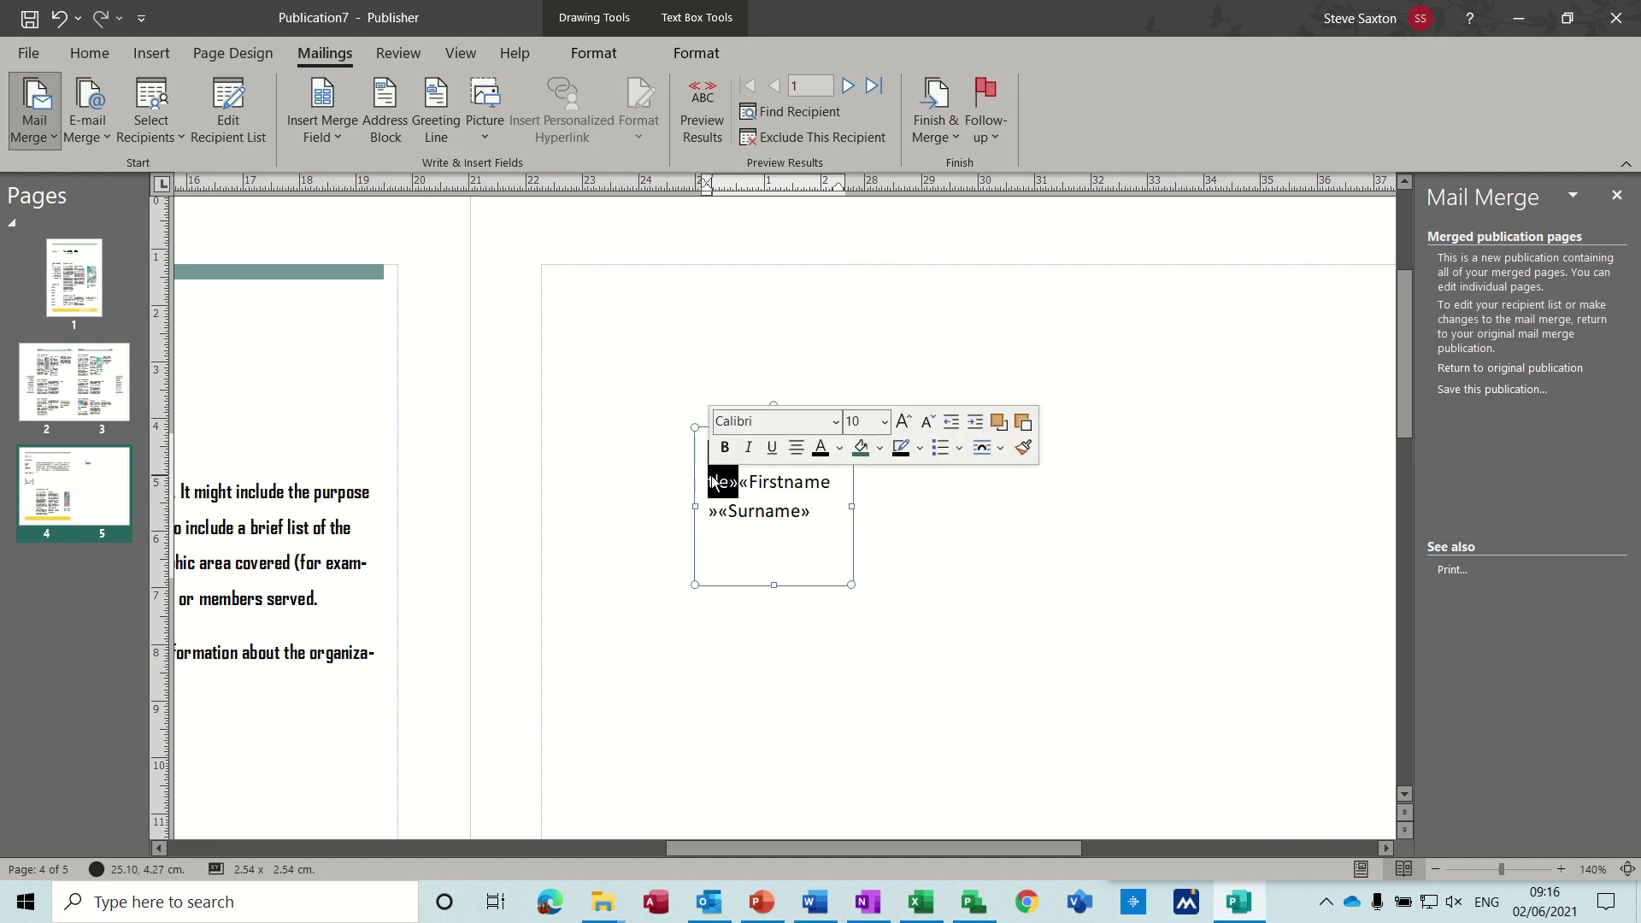
pyautogui.press('Delete')
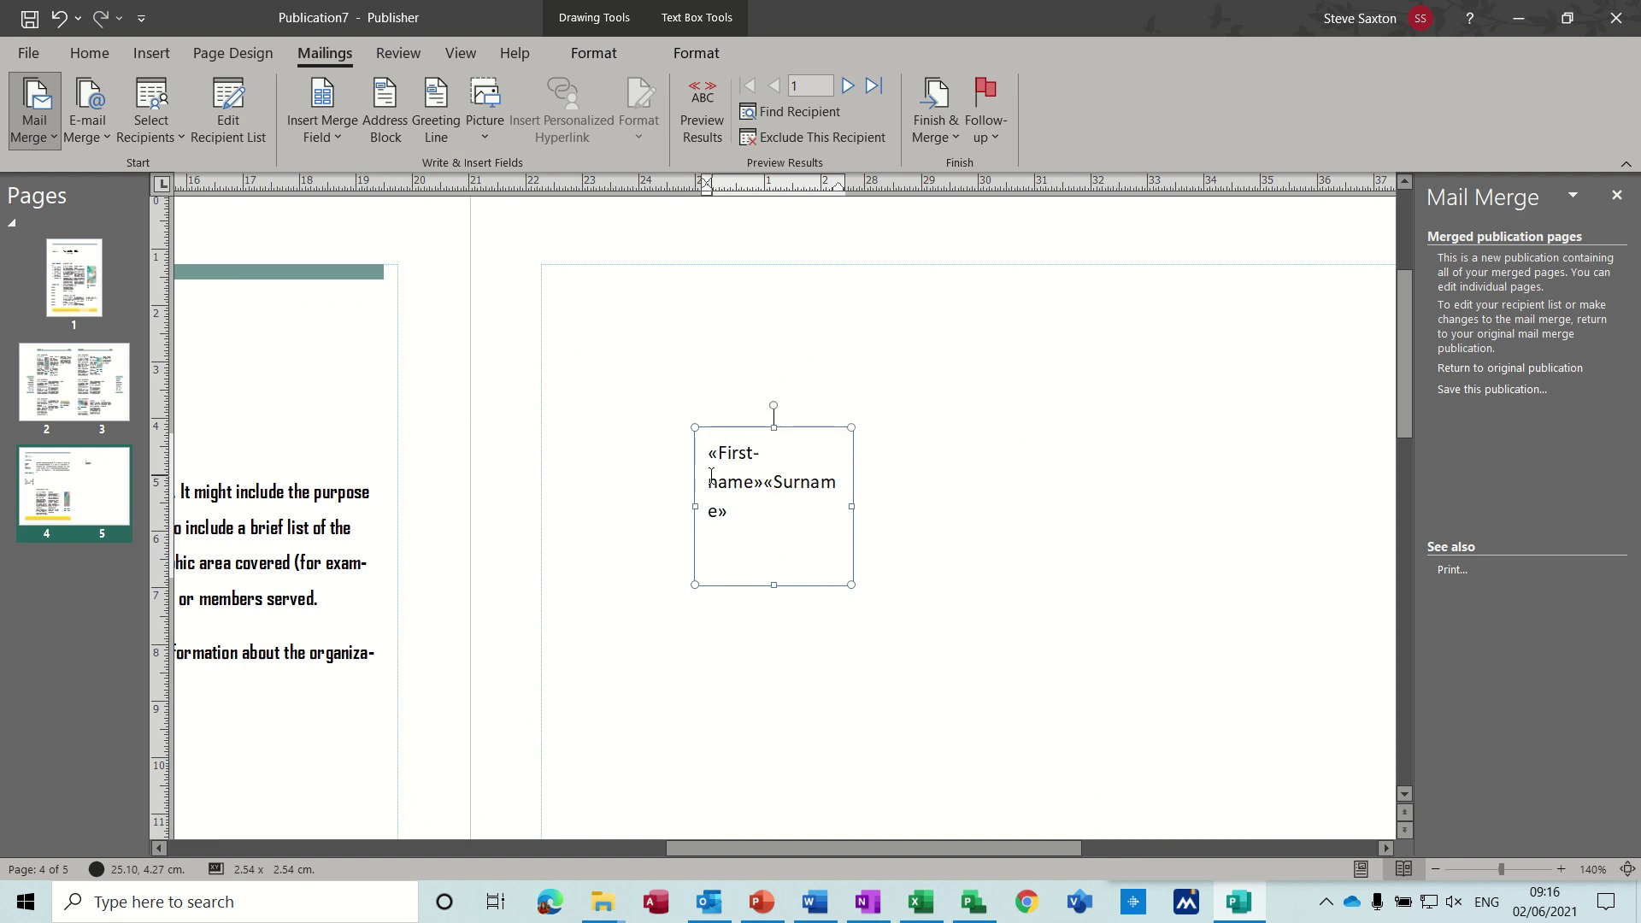
pyautogui.click(763, 483)
pyautogui.press('Return')
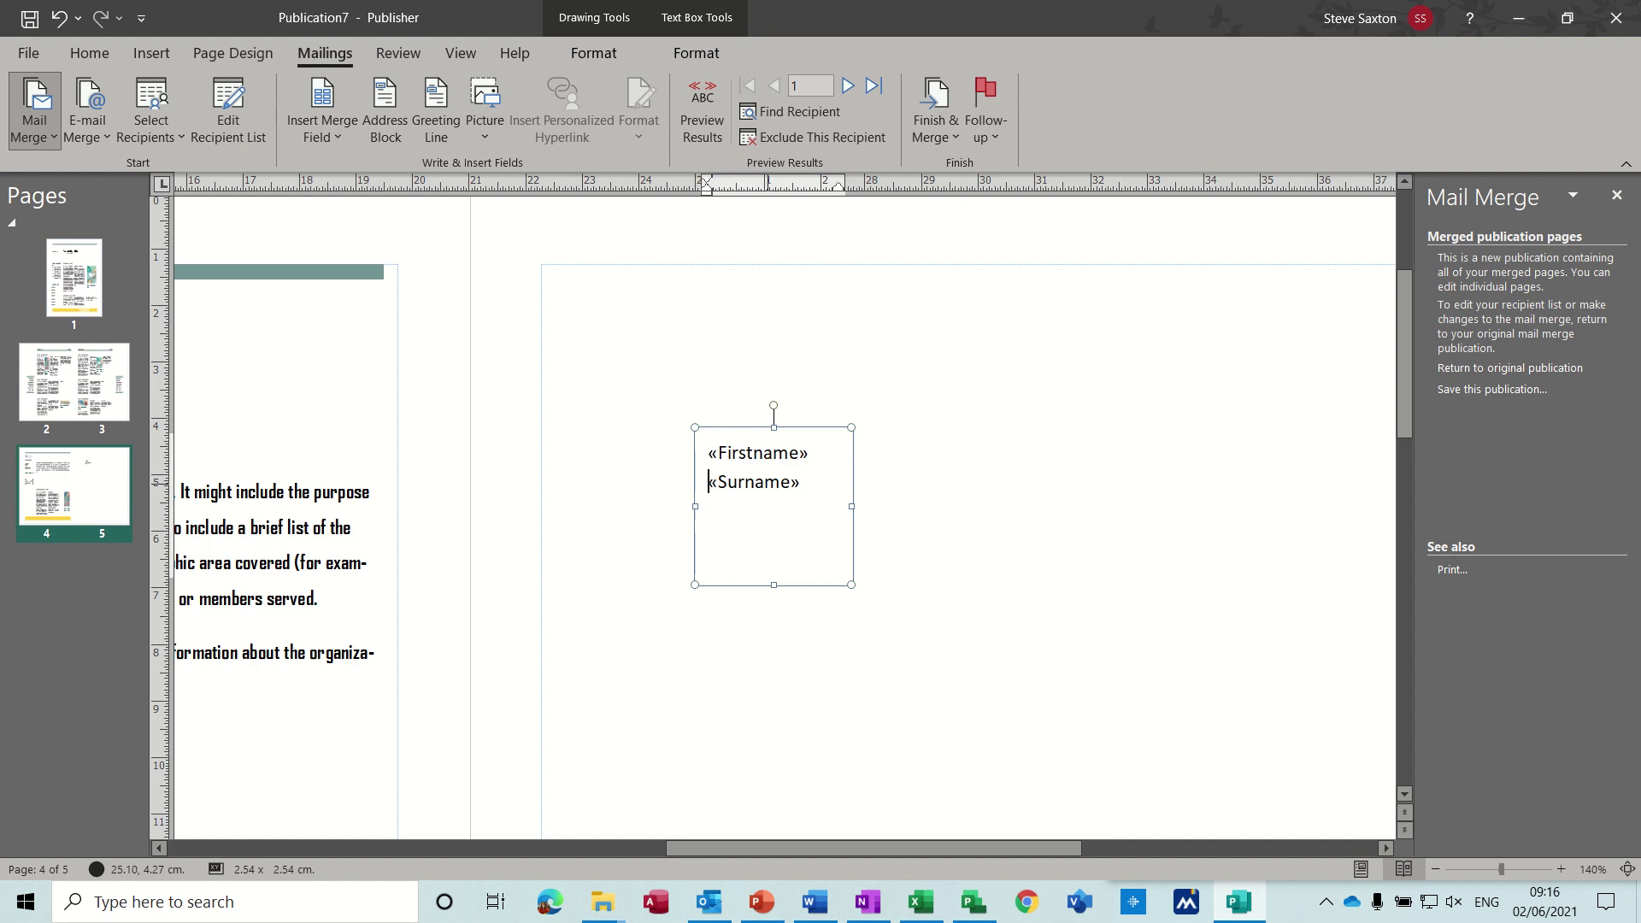
# - Check the name fields against recipient data with Preview Results, then select the text box
pyautogui.click(702, 111)
pyautogui.click(702, 111)
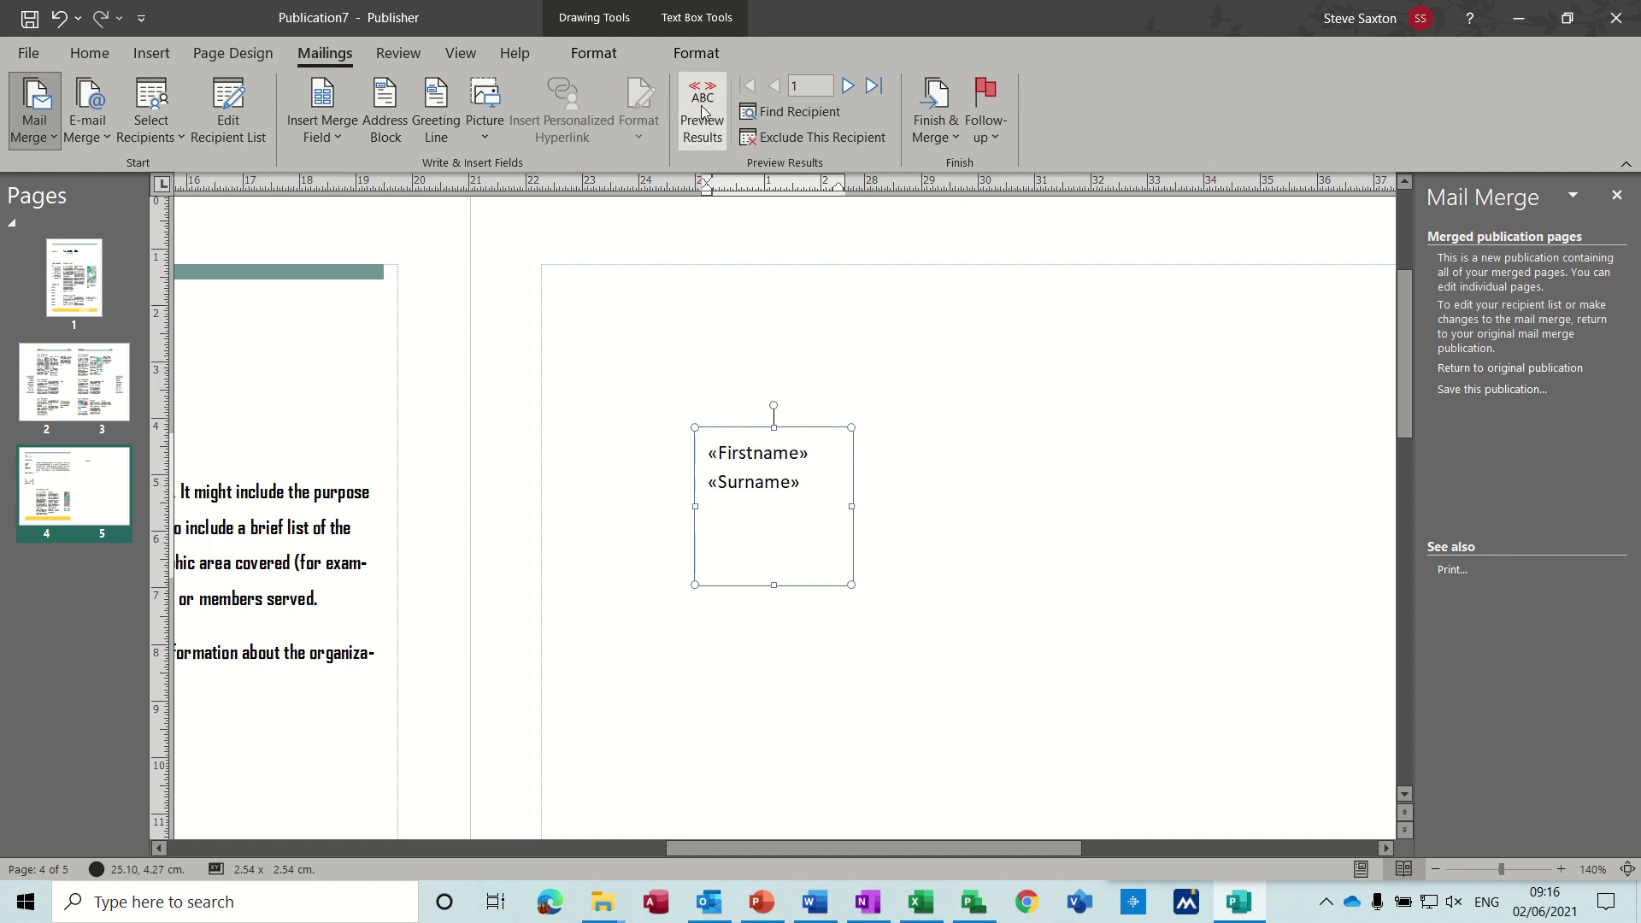
pyautogui.click(702, 111)
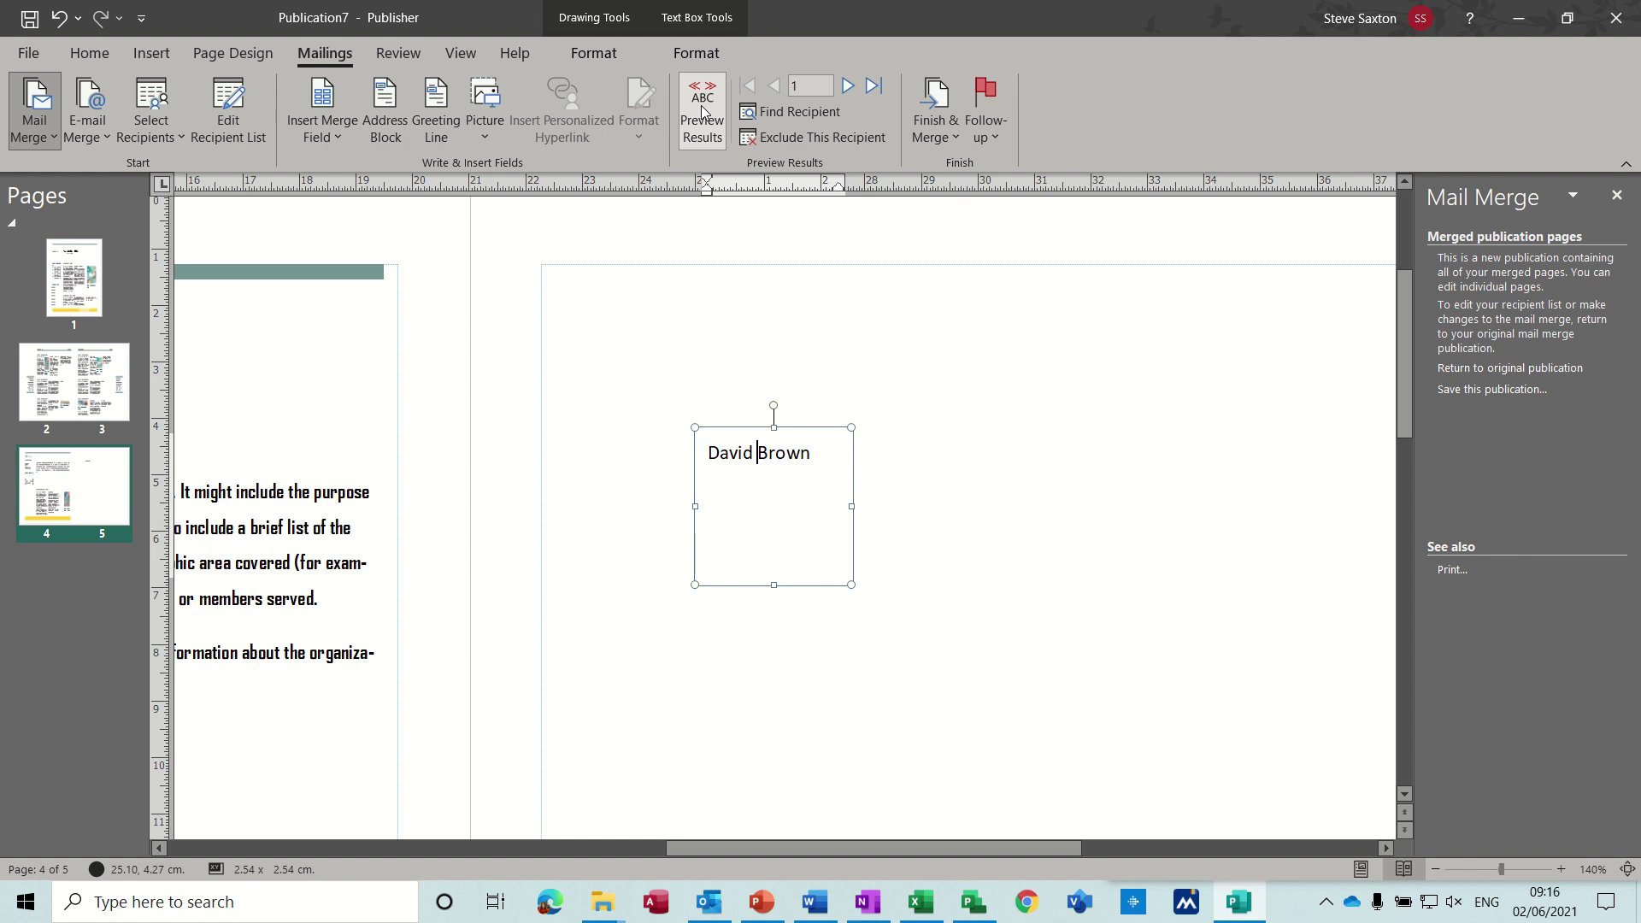
pyautogui.click(707, 123)
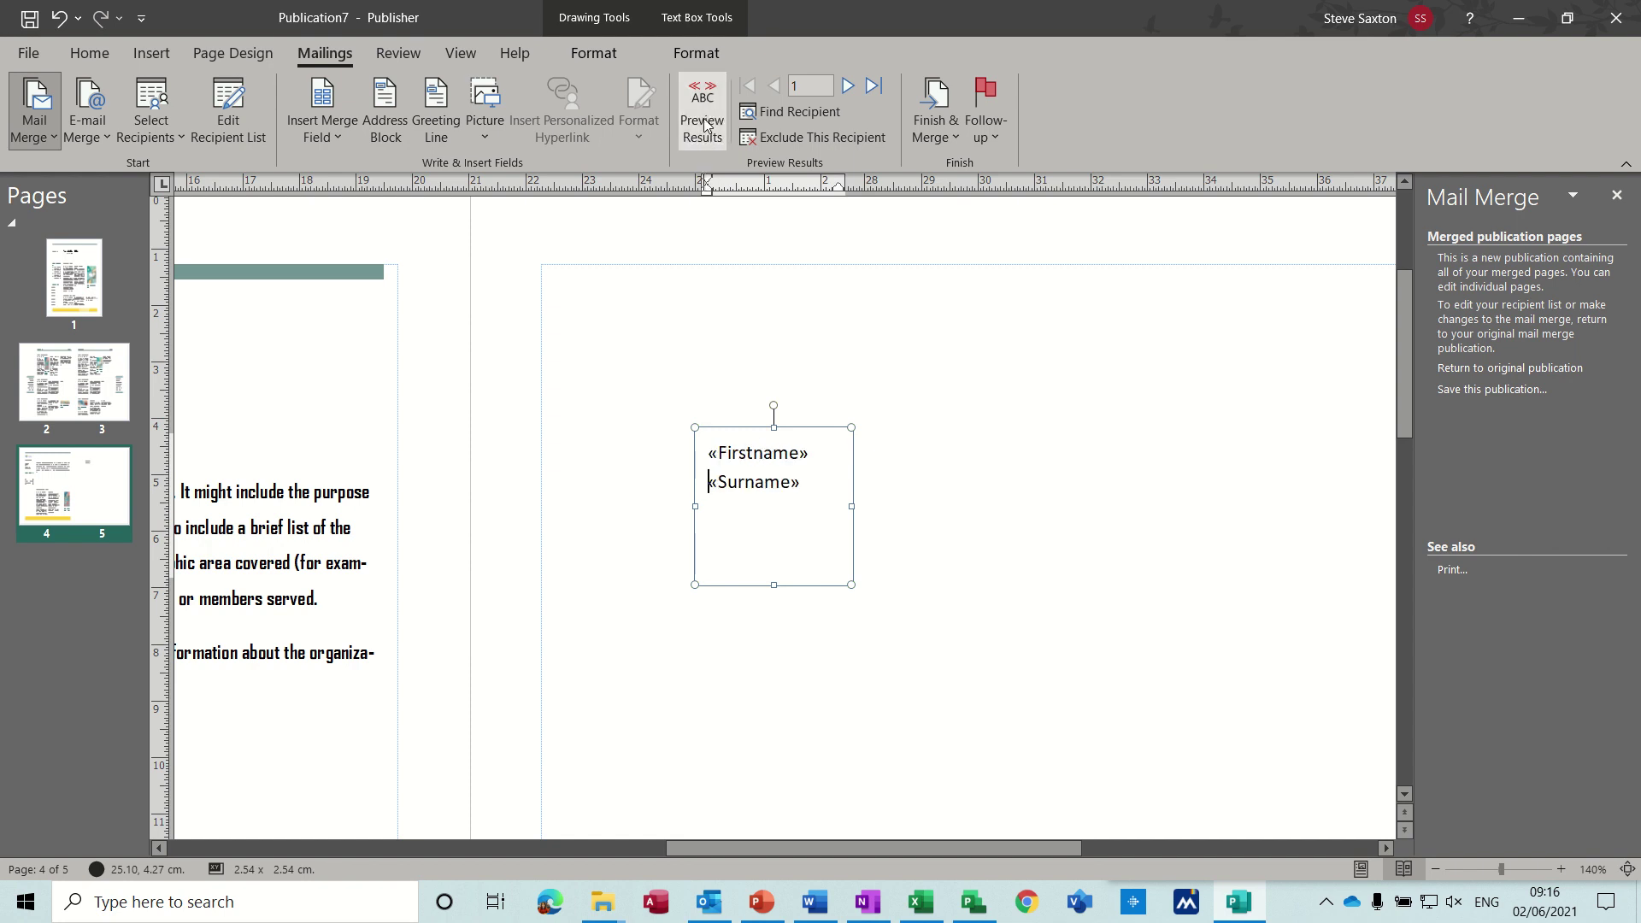
pyautogui.click(716, 433)
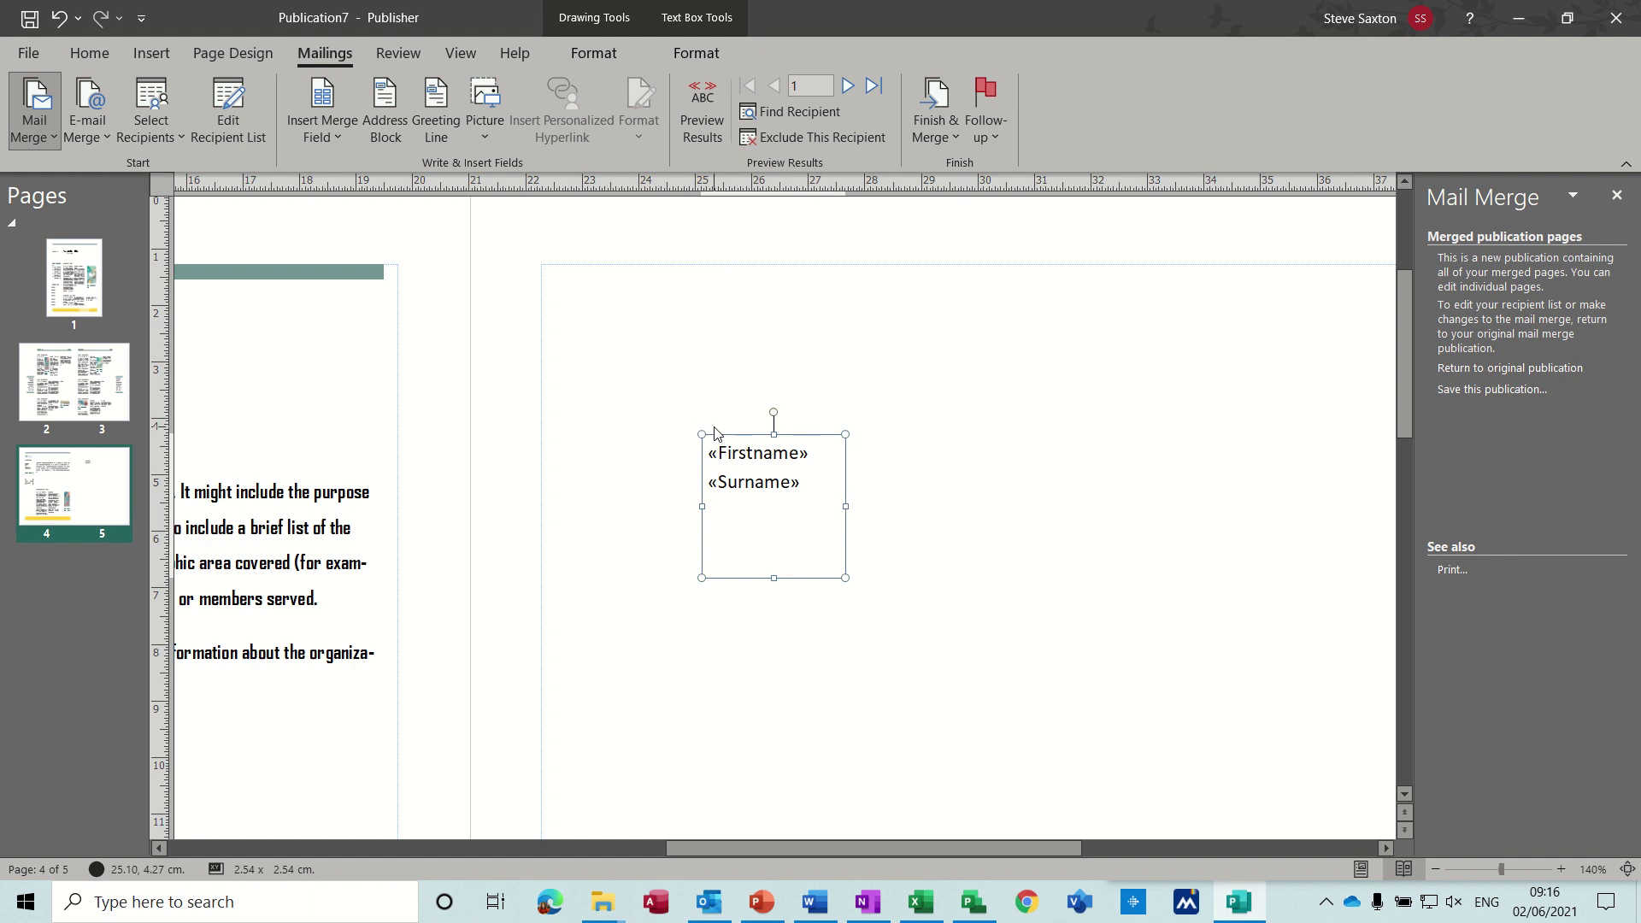
# - Replace the name box with a default Address Block moved up and right on the page
pyautogui.press('Delete')
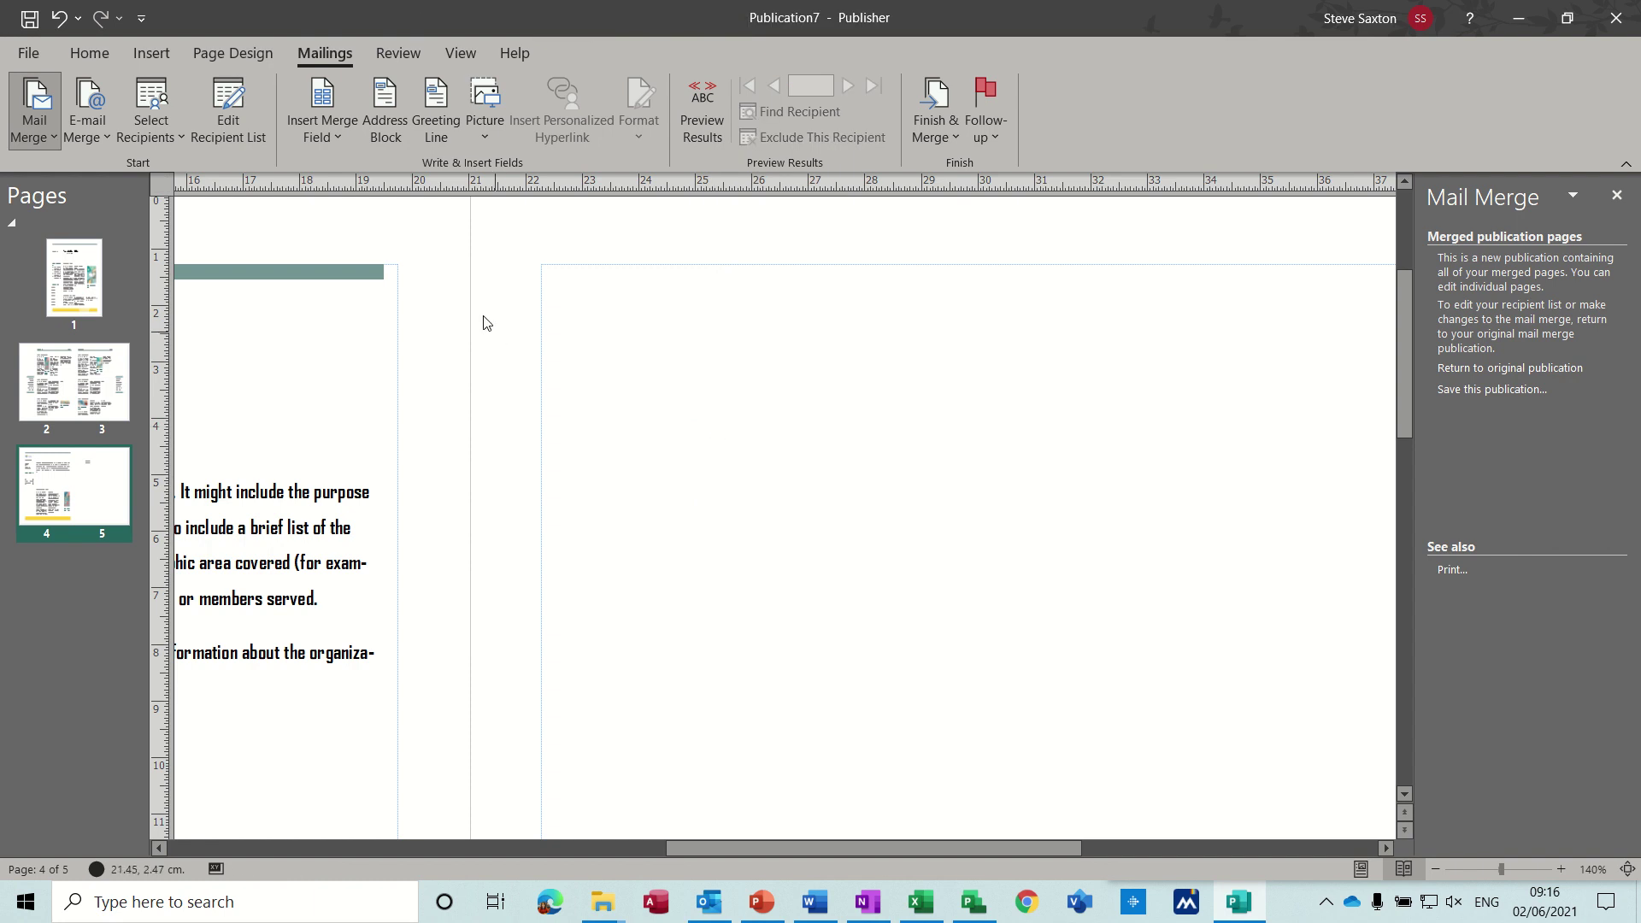
pyautogui.click(383, 106)
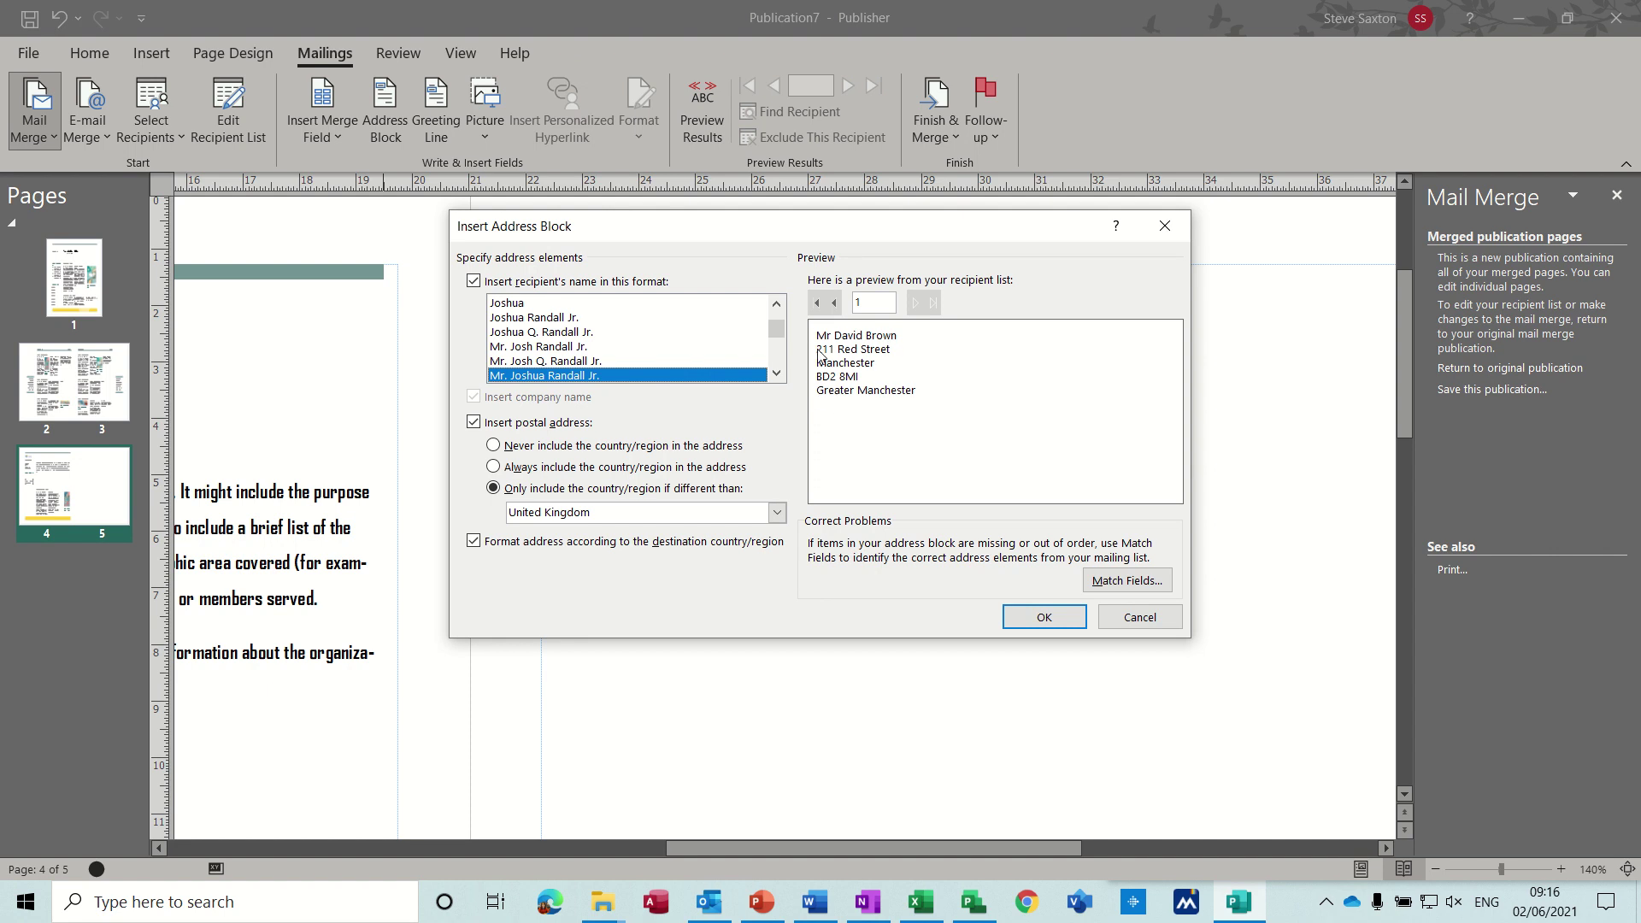
pyautogui.click(1044, 617)
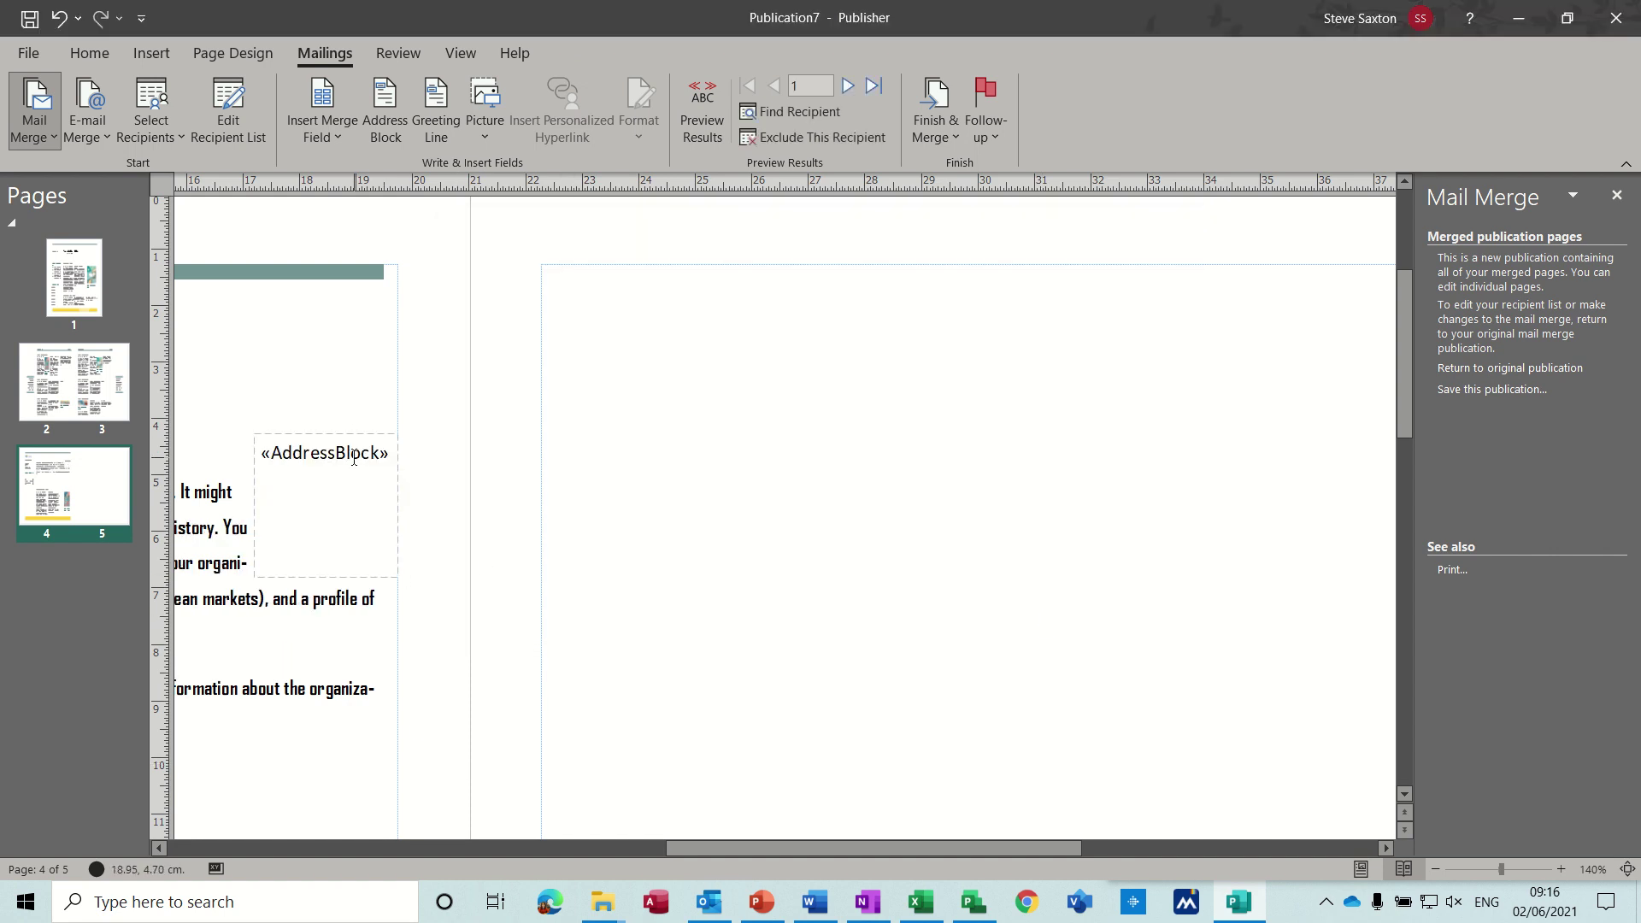
pyautogui.moveTo(356, 434); pyautogui.dragTo(966, 324)
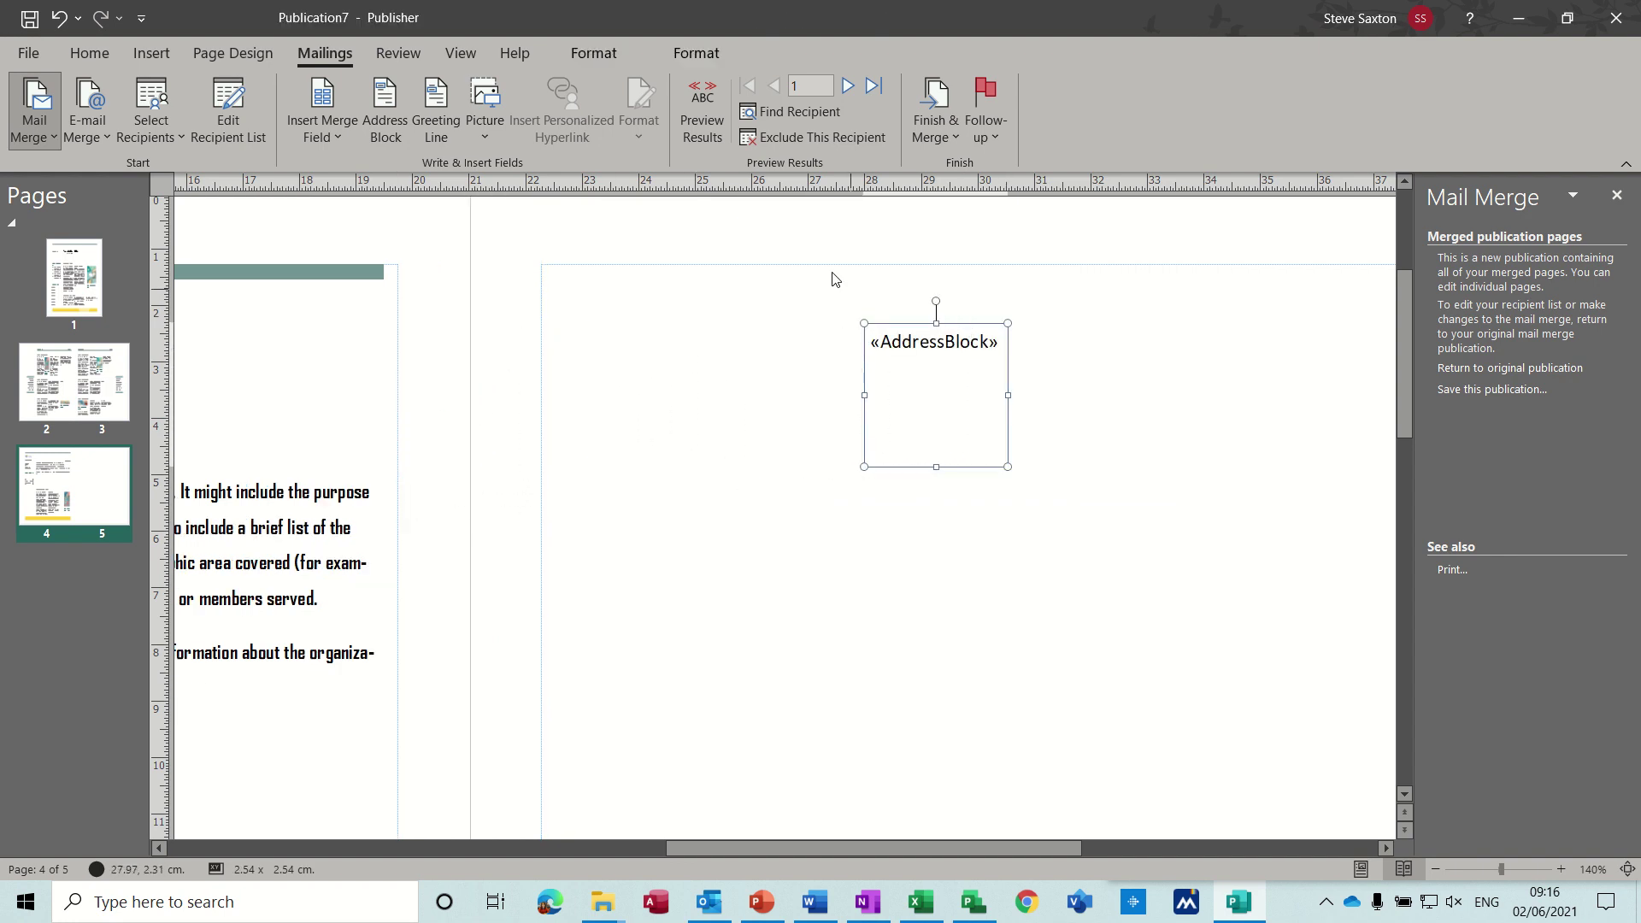
# - Preview the first recipient's address and enlarge the box until all five lines show
pyautogui.click(702, 117)
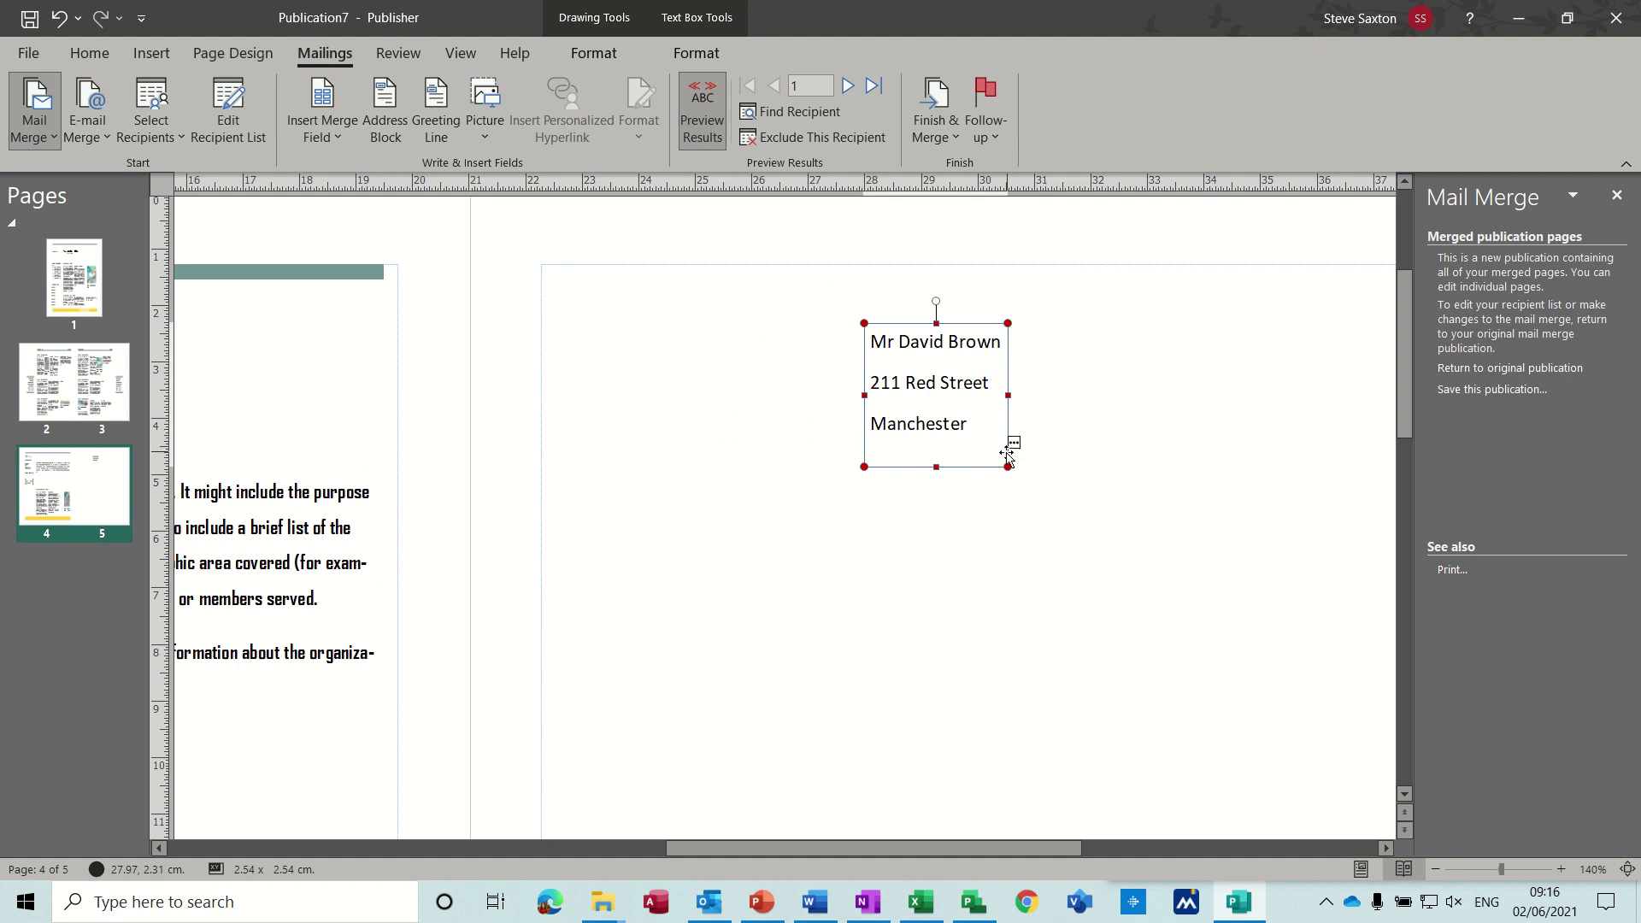
pyautogui.moveTo(1009, 468); pyautogui.dragTo(1101, 490)
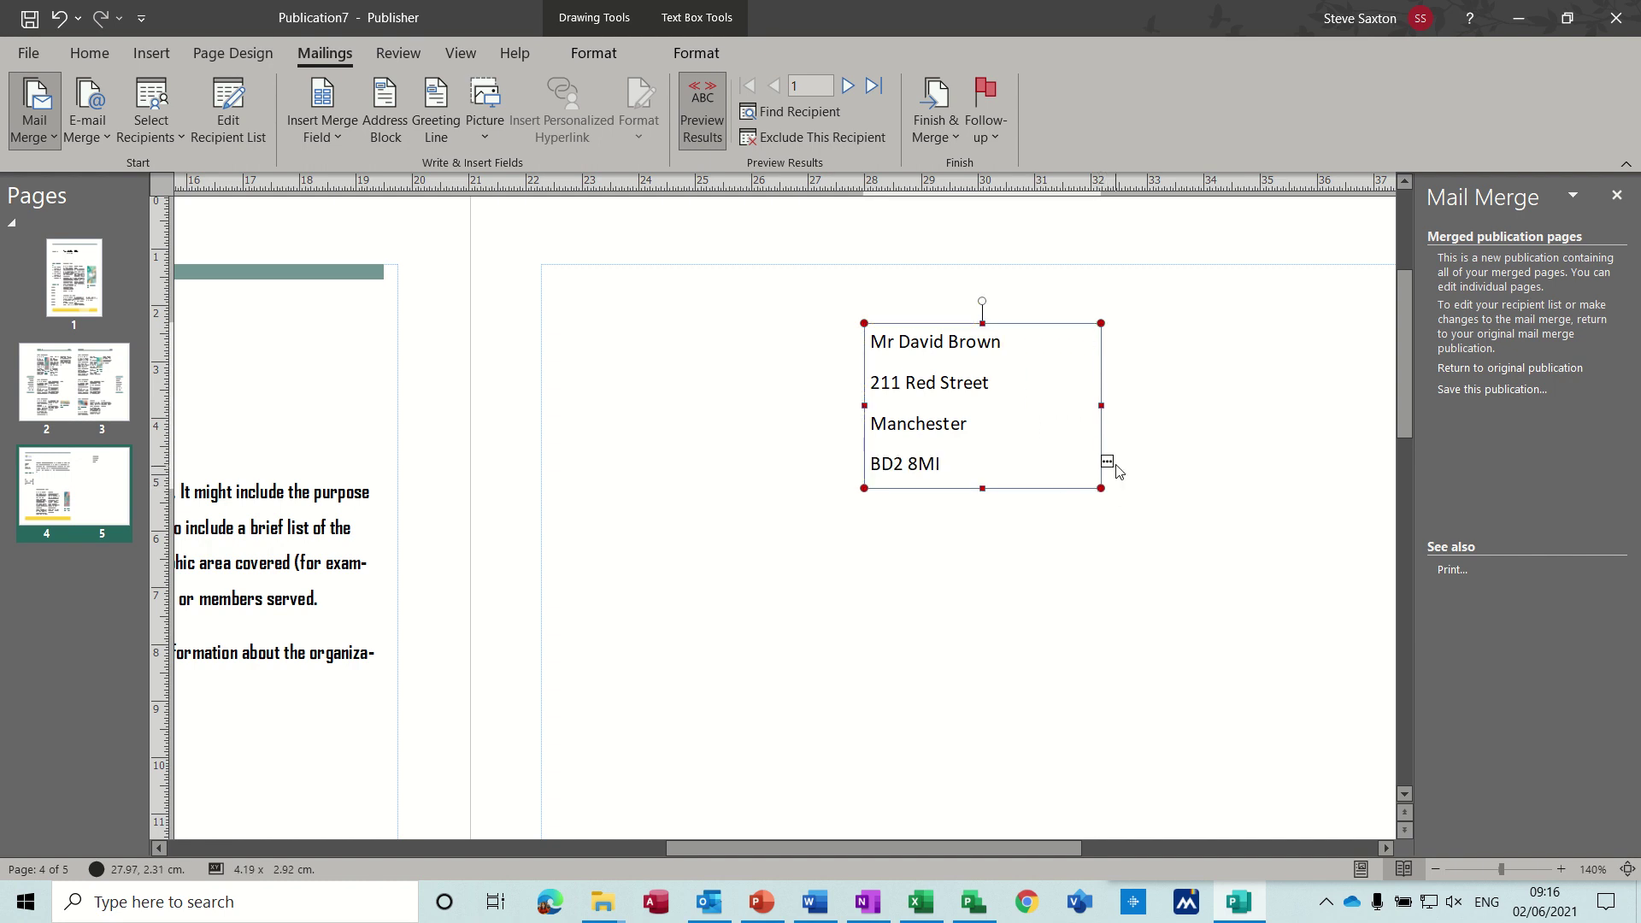
pyautogui.click(1101, 492)
pyautogui.moveTo(1103, 496); pyautogui.dragTo(1191, 580)
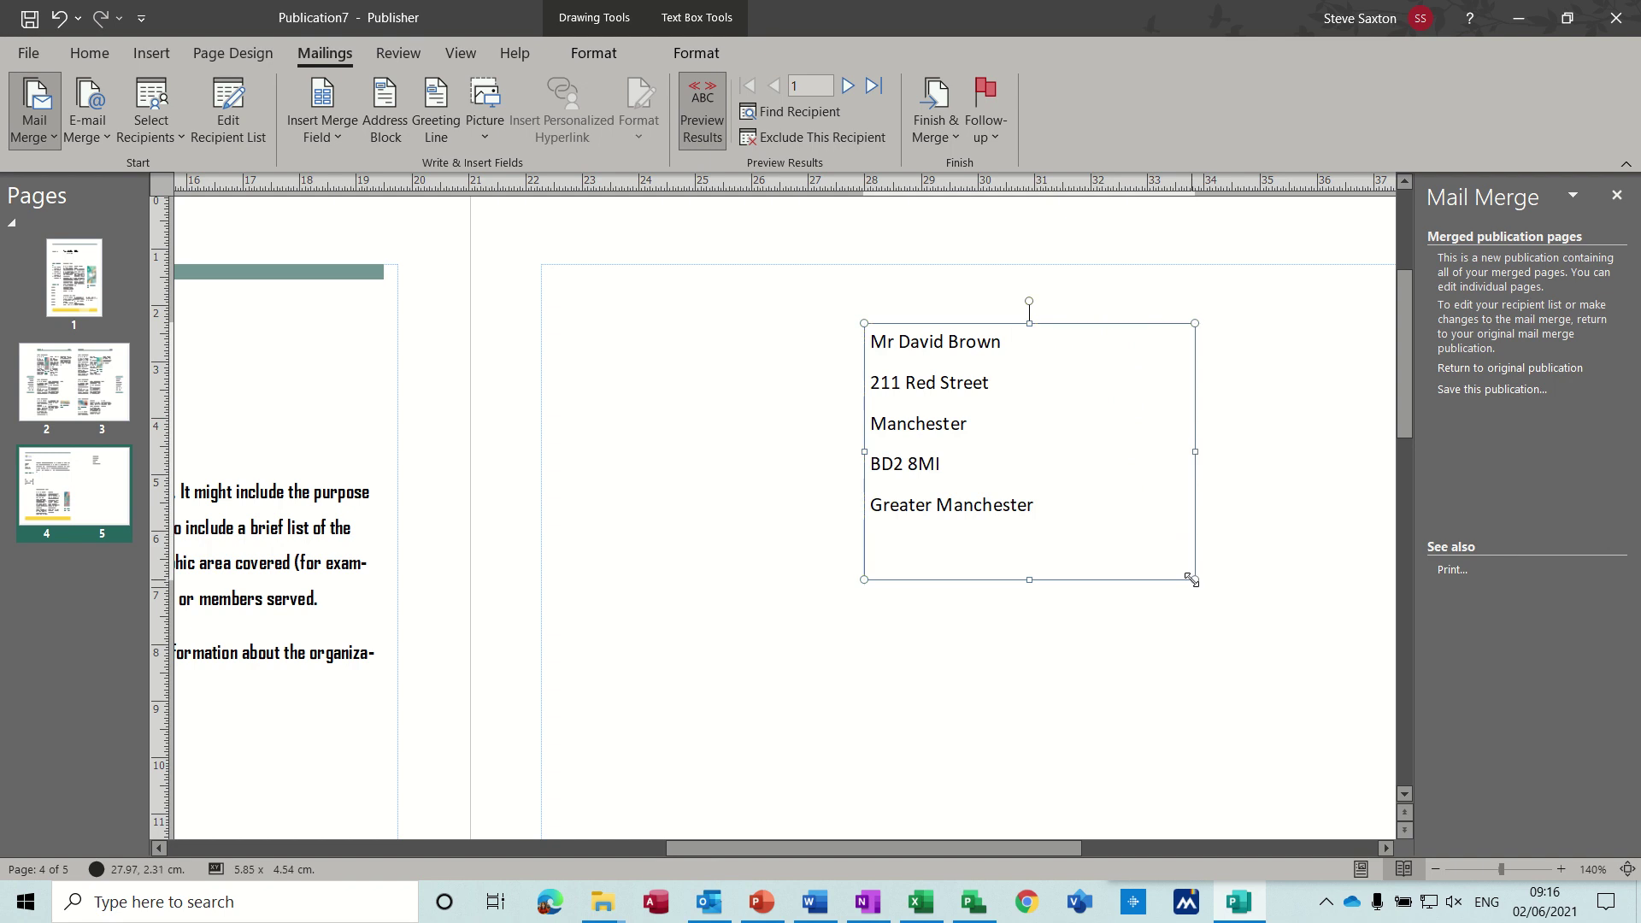
pyautogui.click(924, 387)
pyautogui.hotkey('ctrl', 'a')
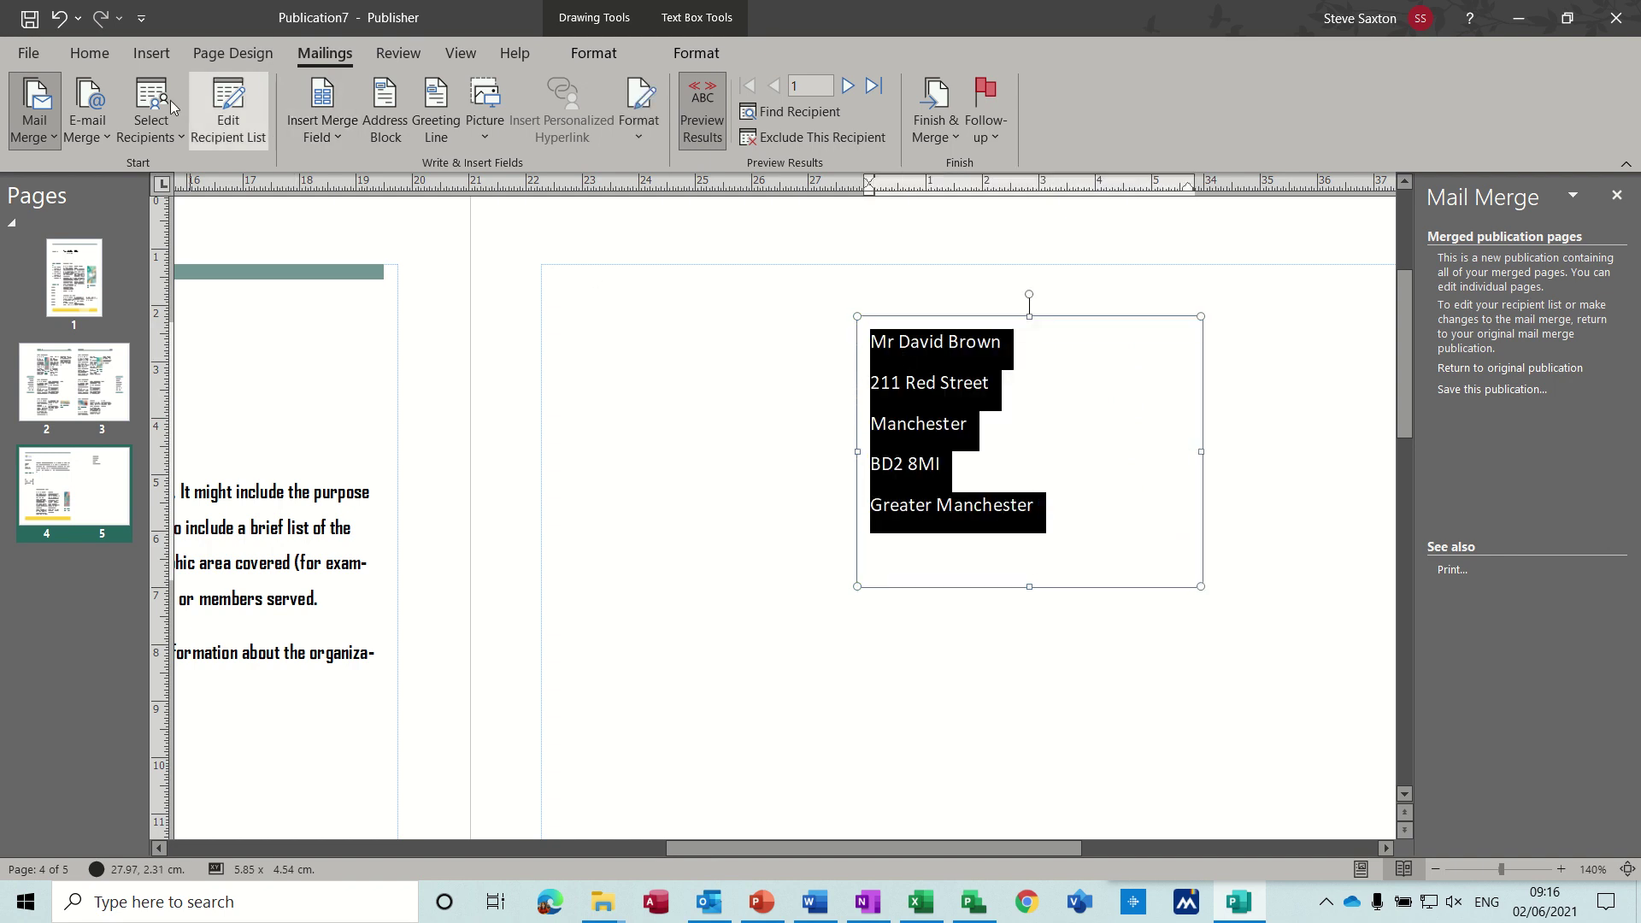
# - Select the address text and reduce its Between lines spacing in the Paragraph settings
pyautogui.click(90, 53)
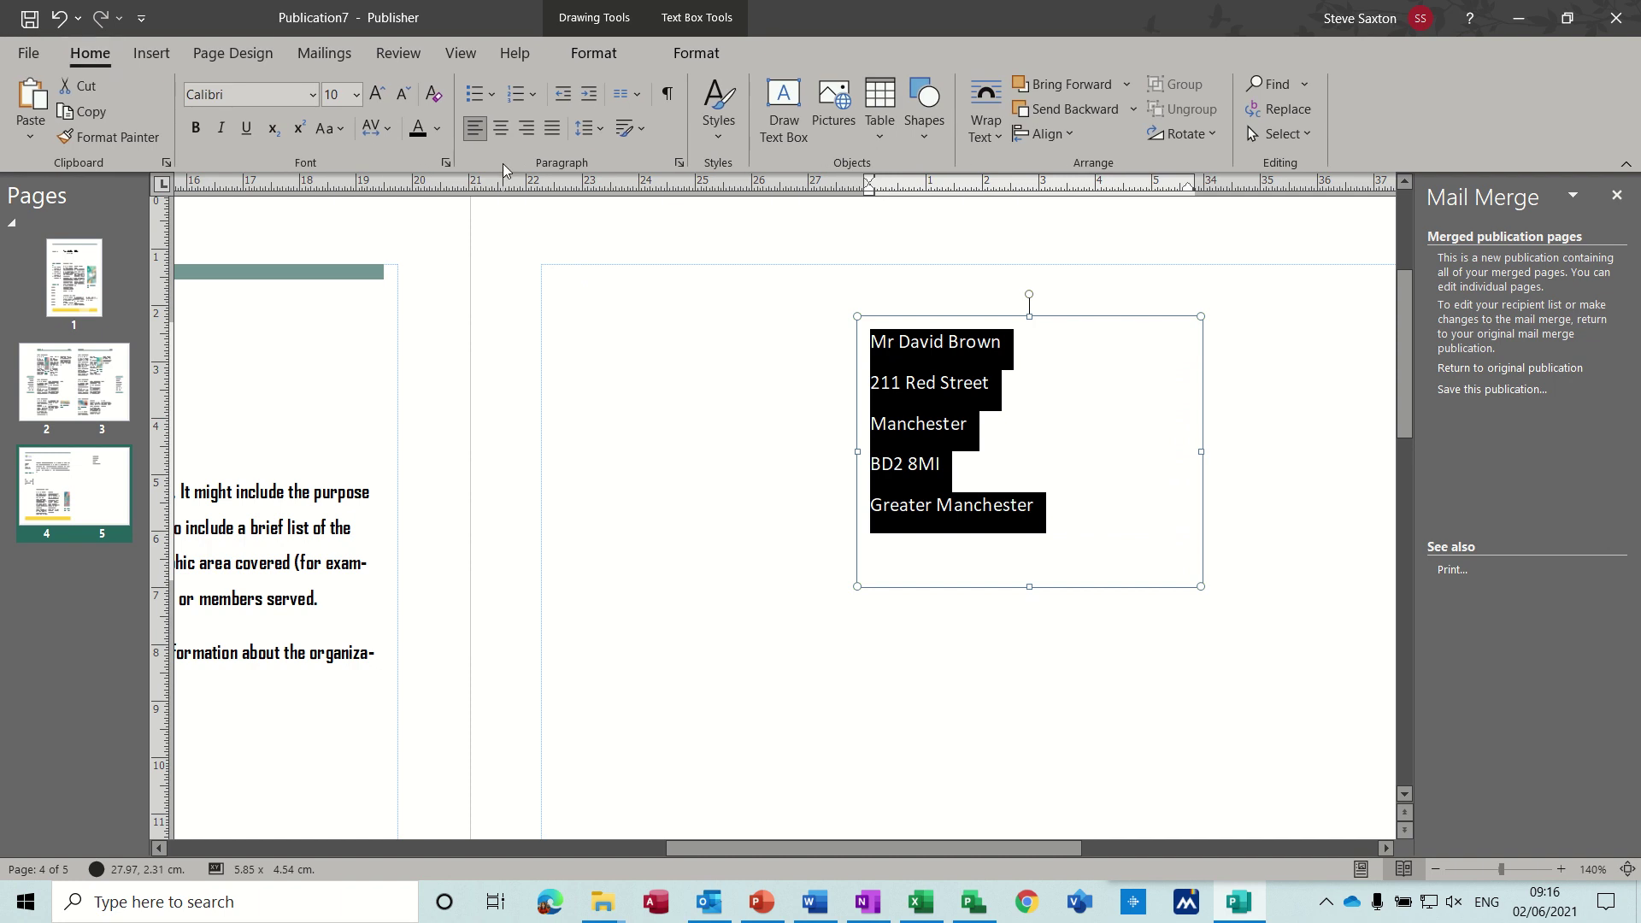
pyautogui.click(679, 164)
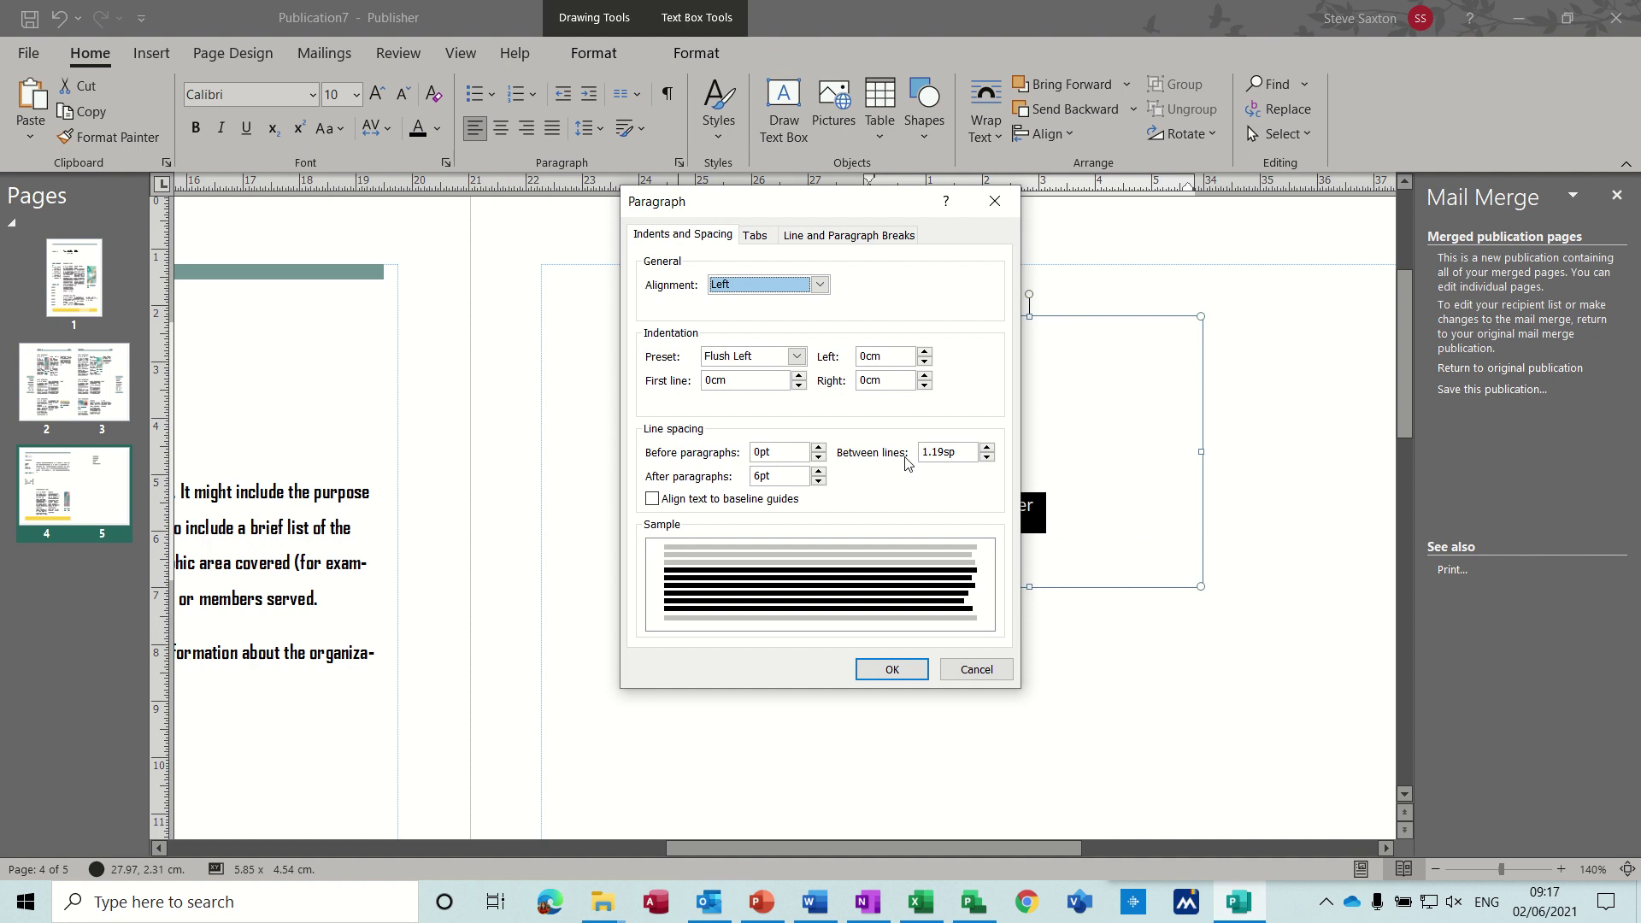
pyautogui.click(987, 459)
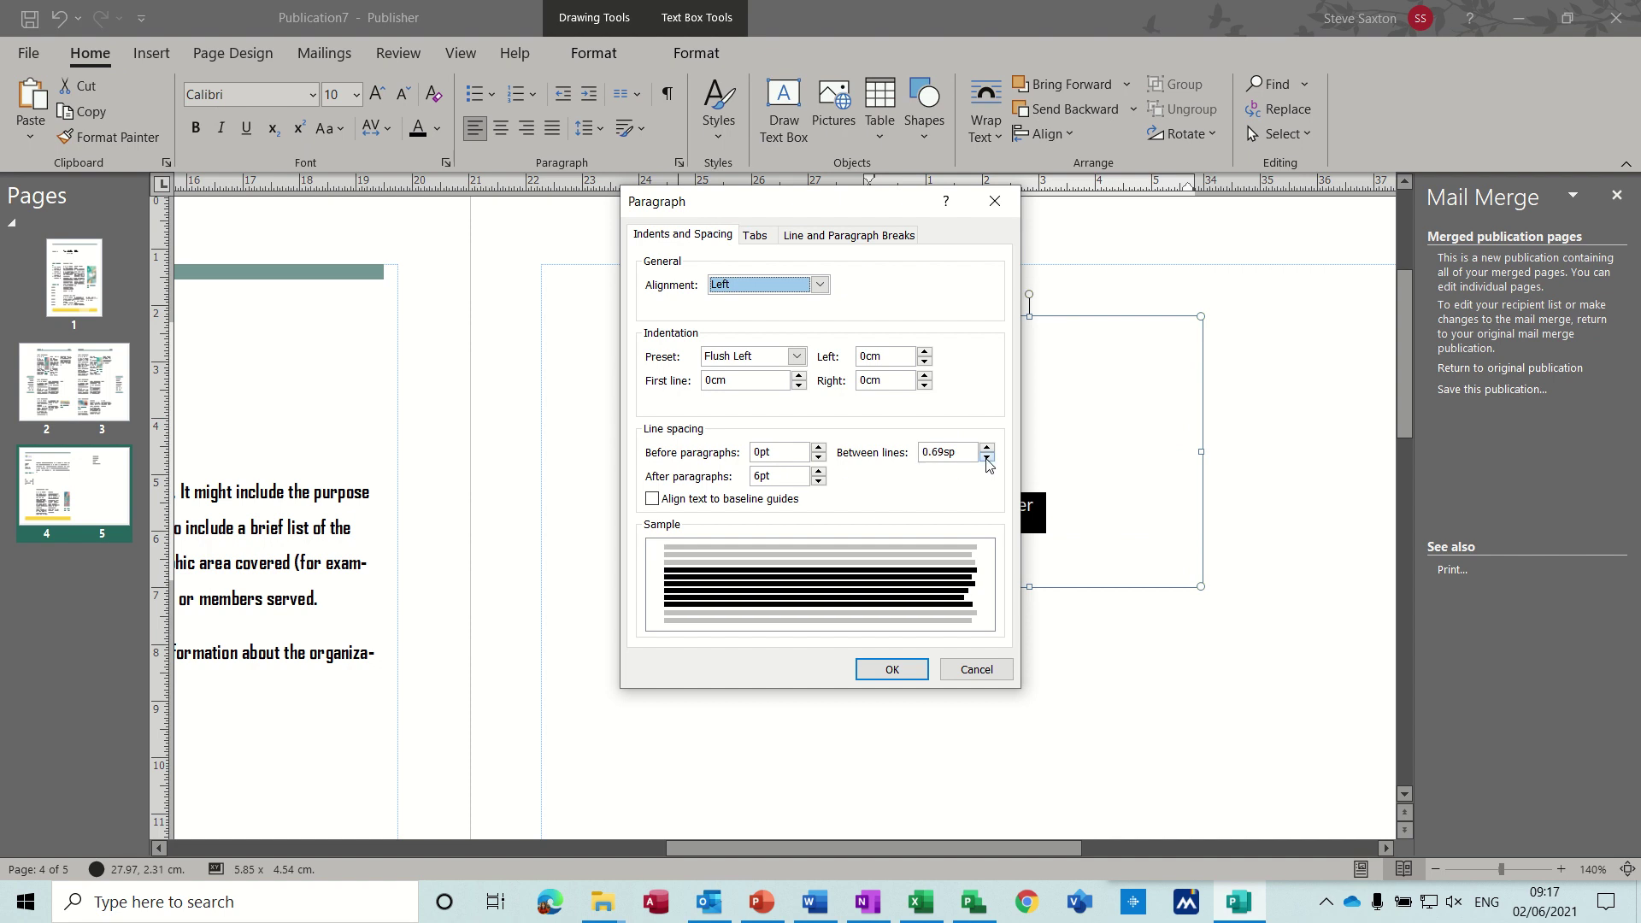
pyautogui.click(890, 666)
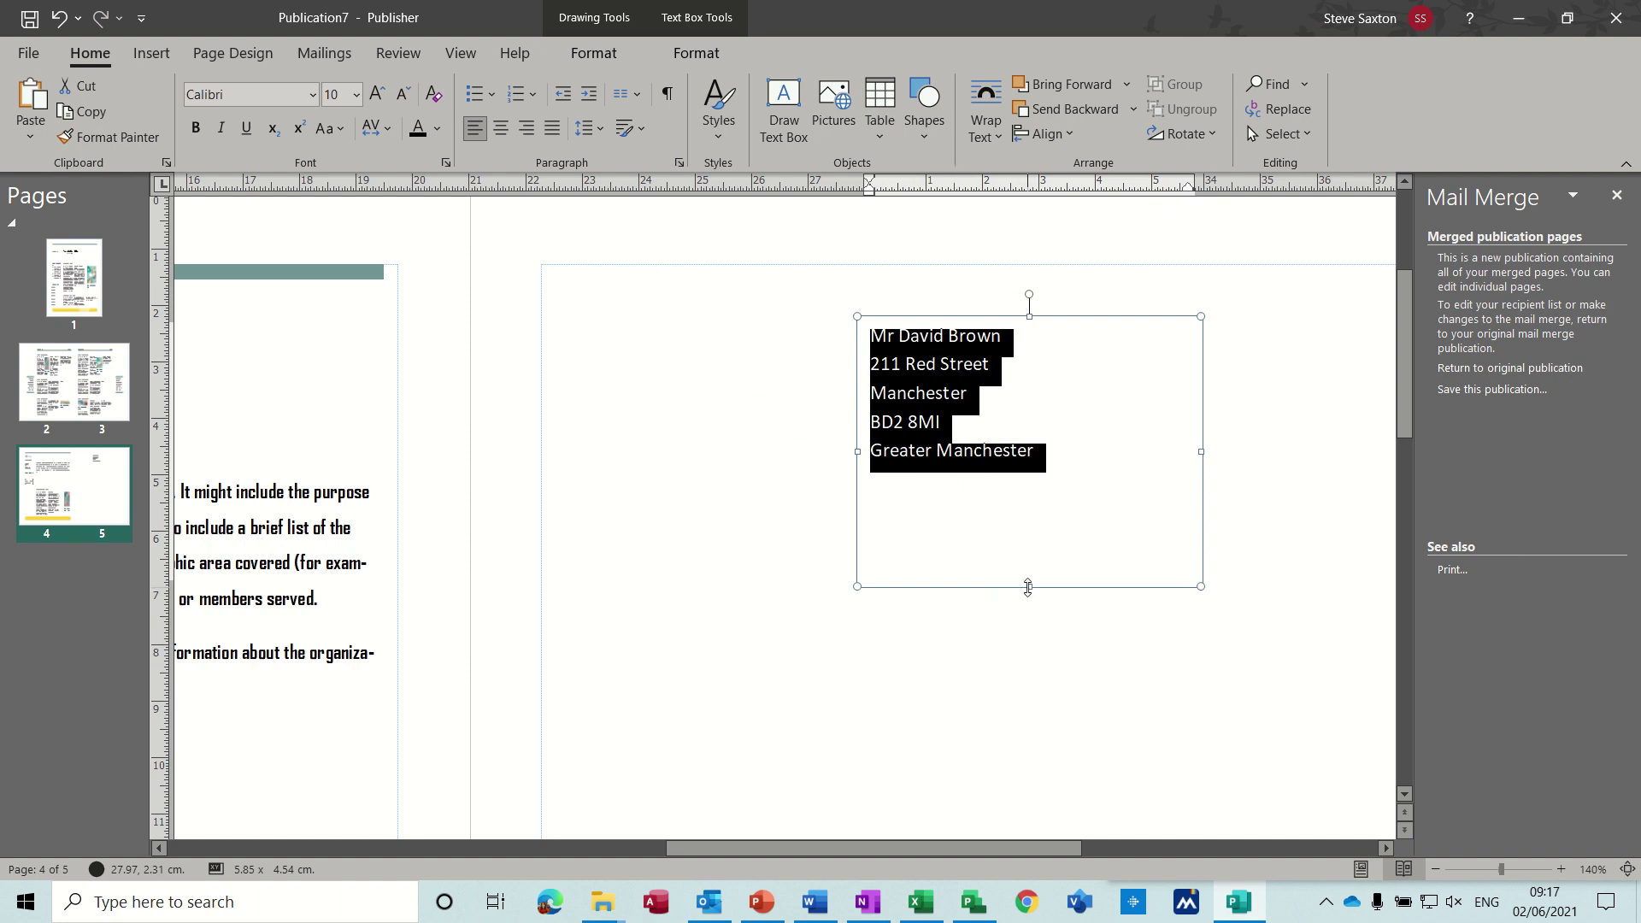
# - Shorten the page 5 address box to fit its five lines
pyautogui.moveTo(1029, 586); pyautogui.dragTo(1029, 511)
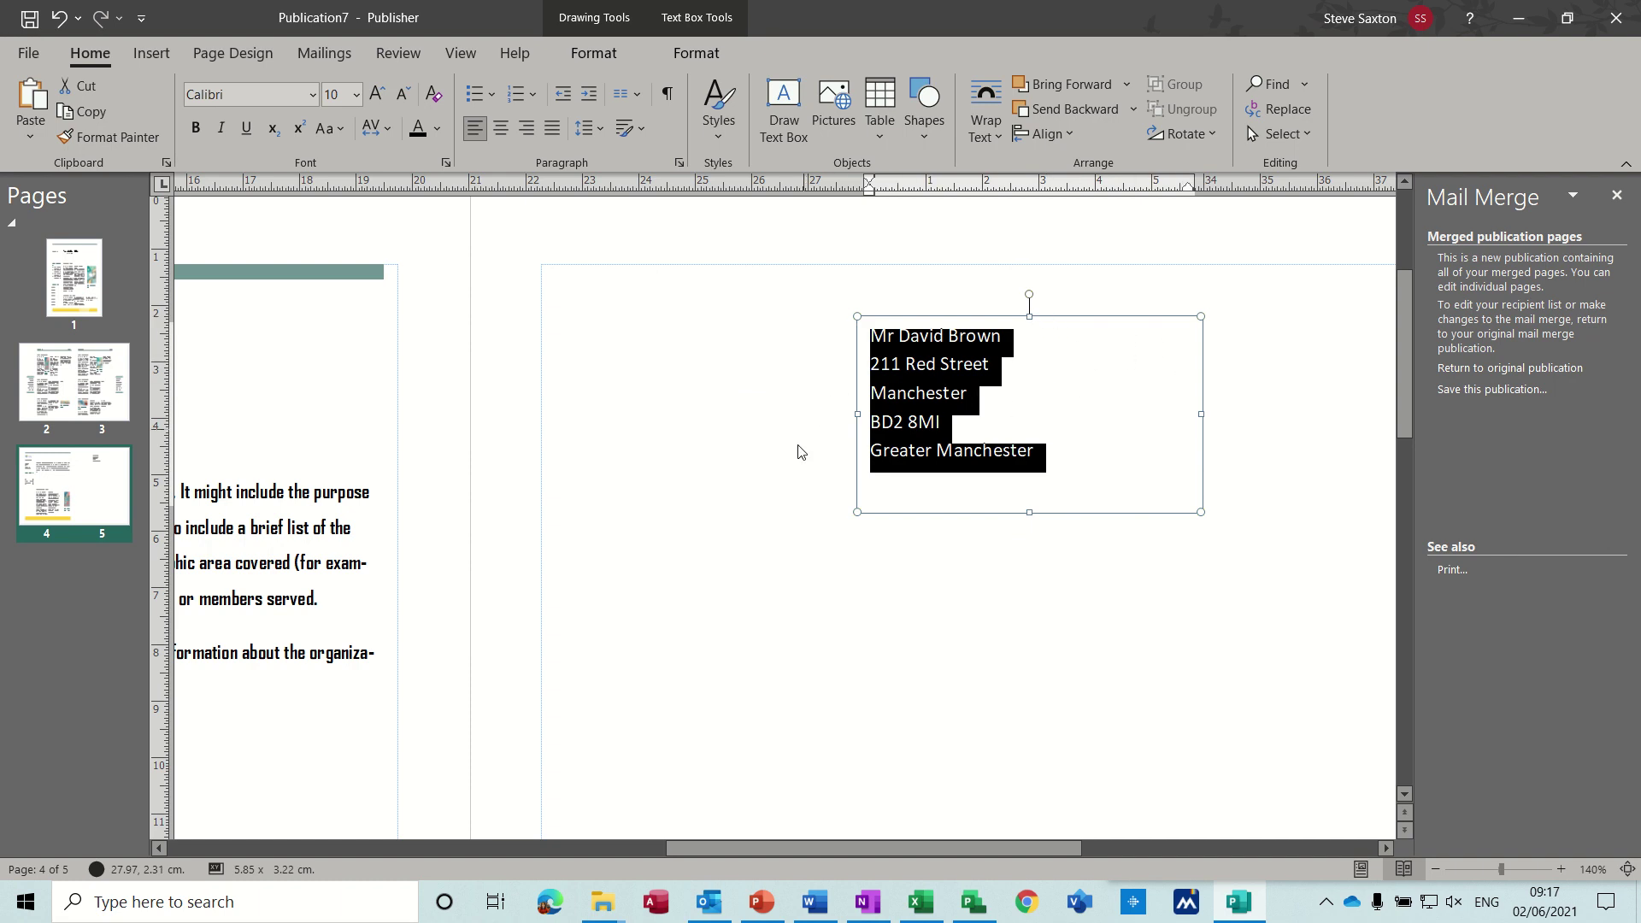
pyautogui.click(1025, 560)
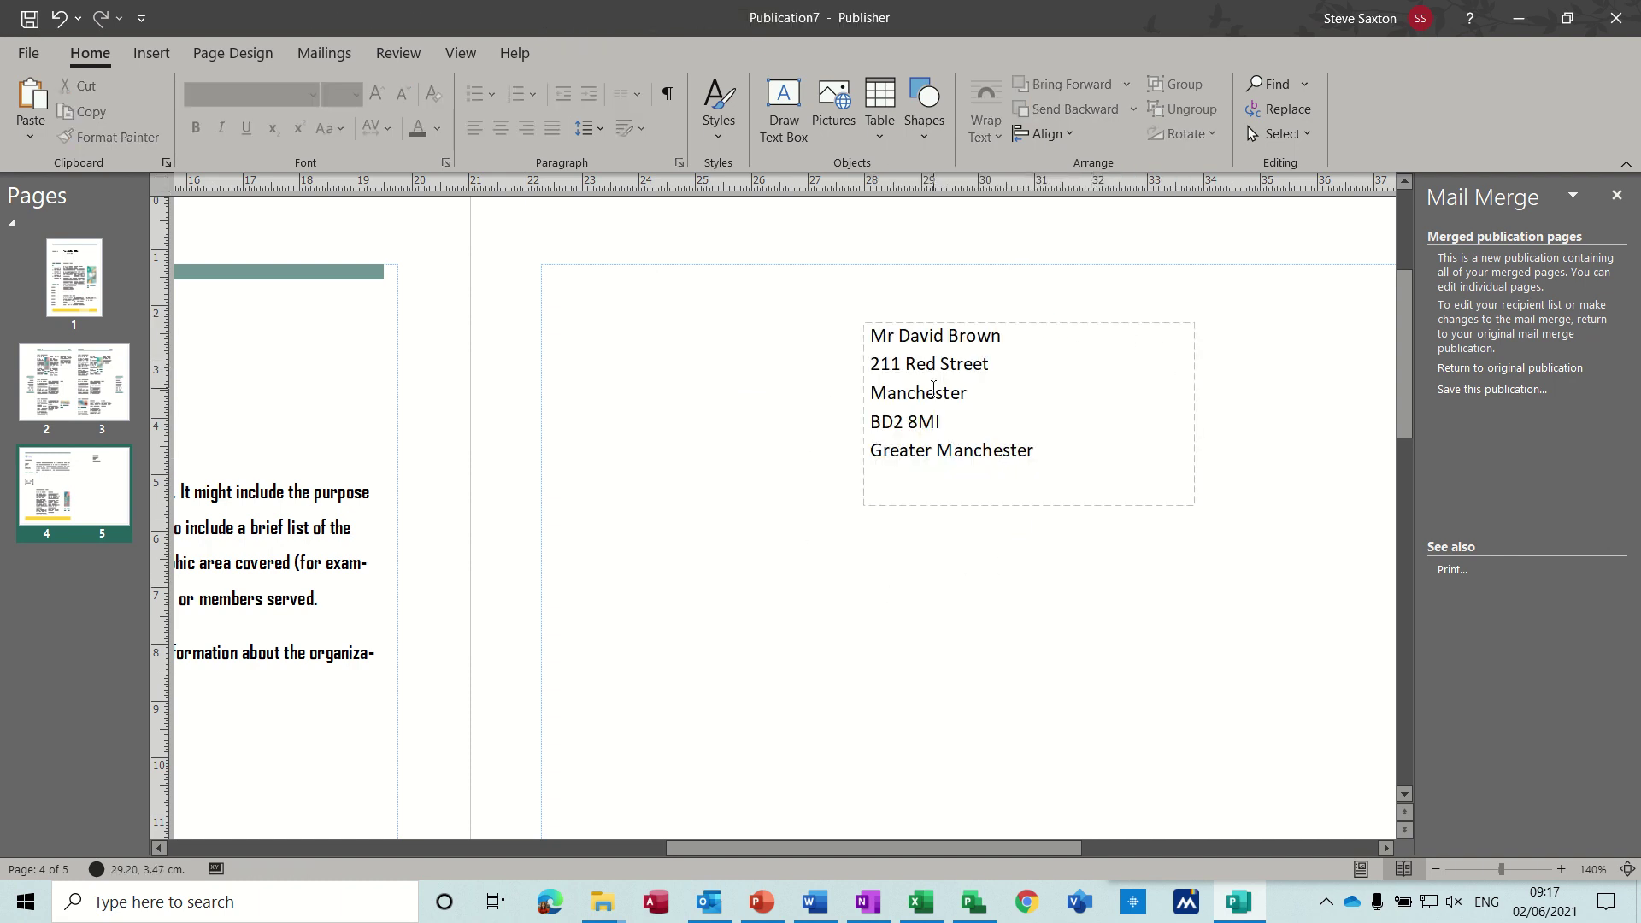
pyautogui.click(327, 56)
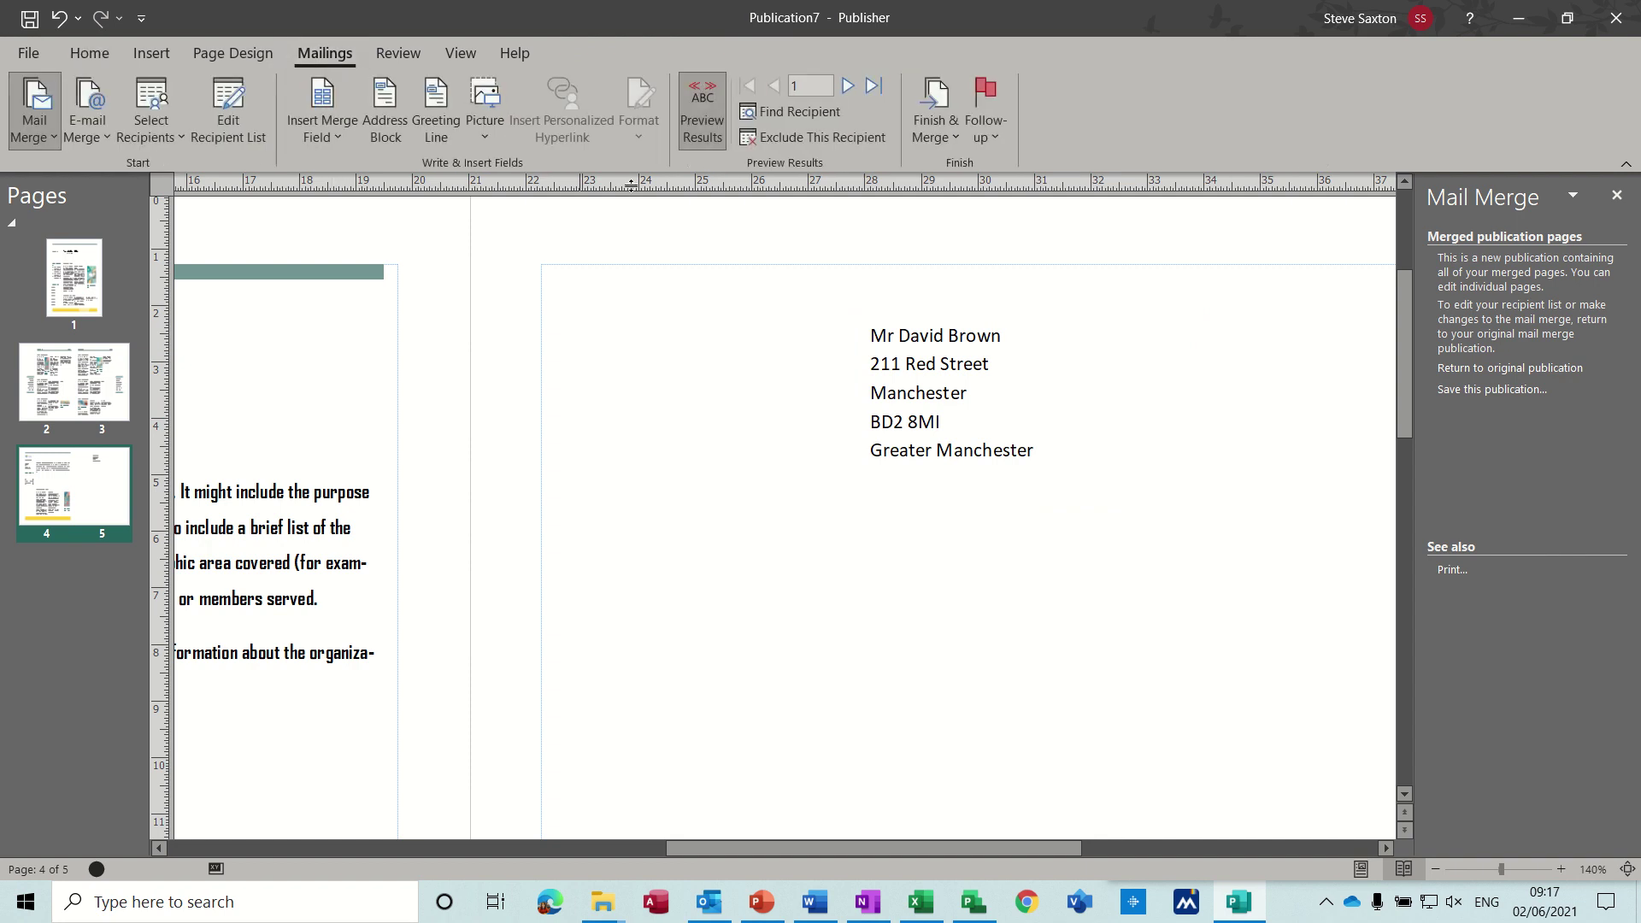
# - Step the address preview through each of the 15 recipients' merged addresses in turn
pyautogui.click(847, 88)
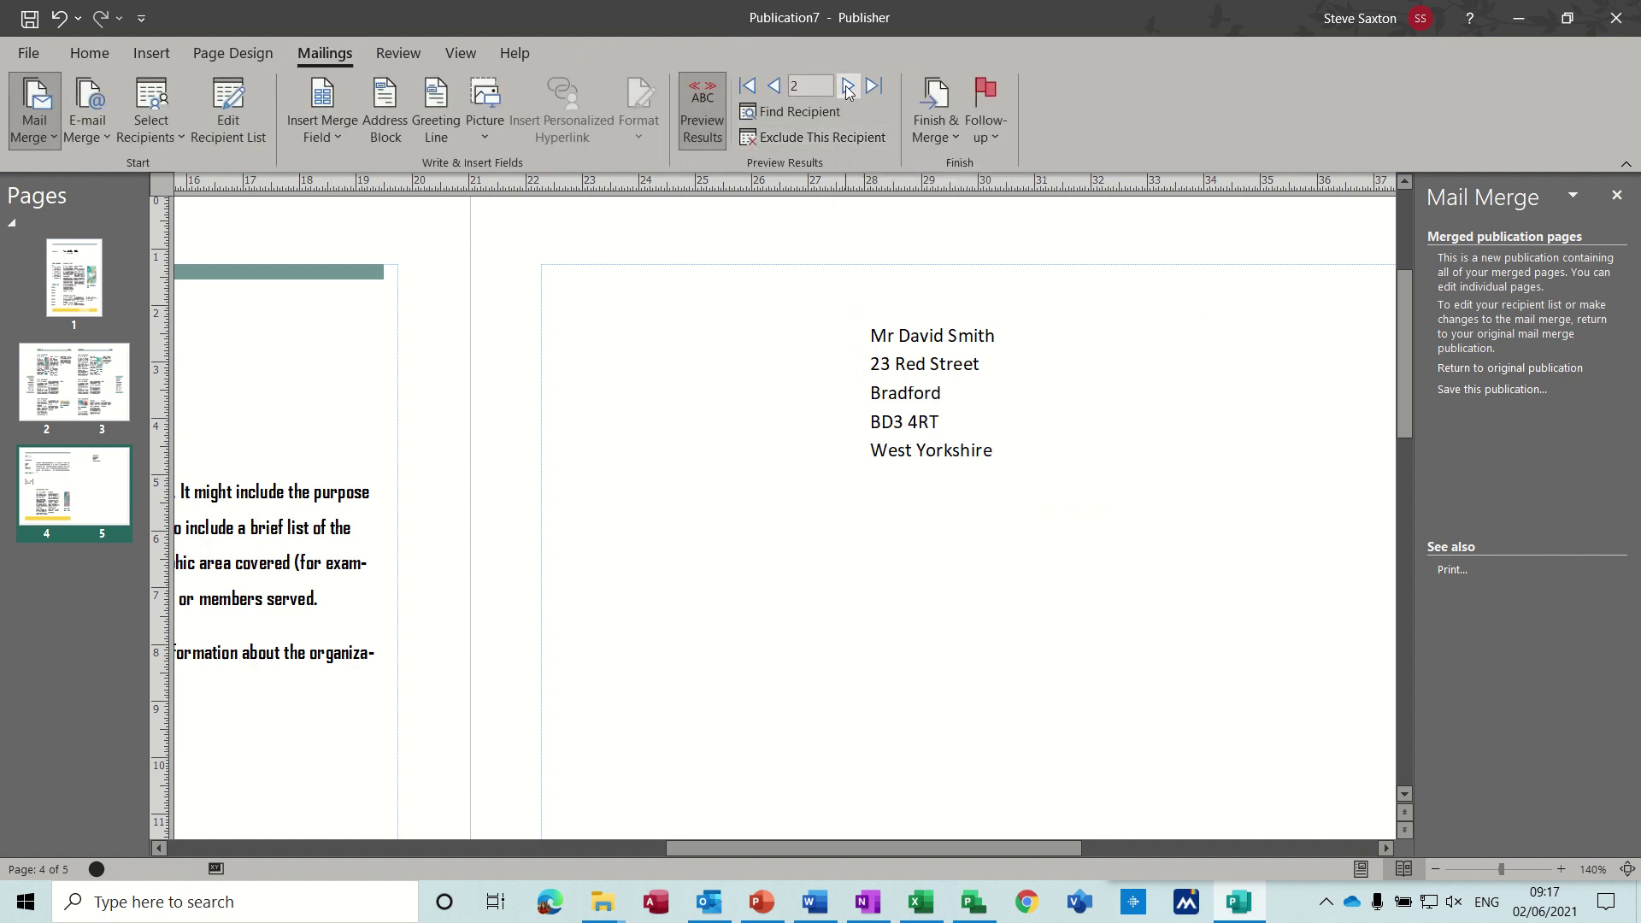
pyautogui.click(848, 88)
pyautogui.click(848, 88)
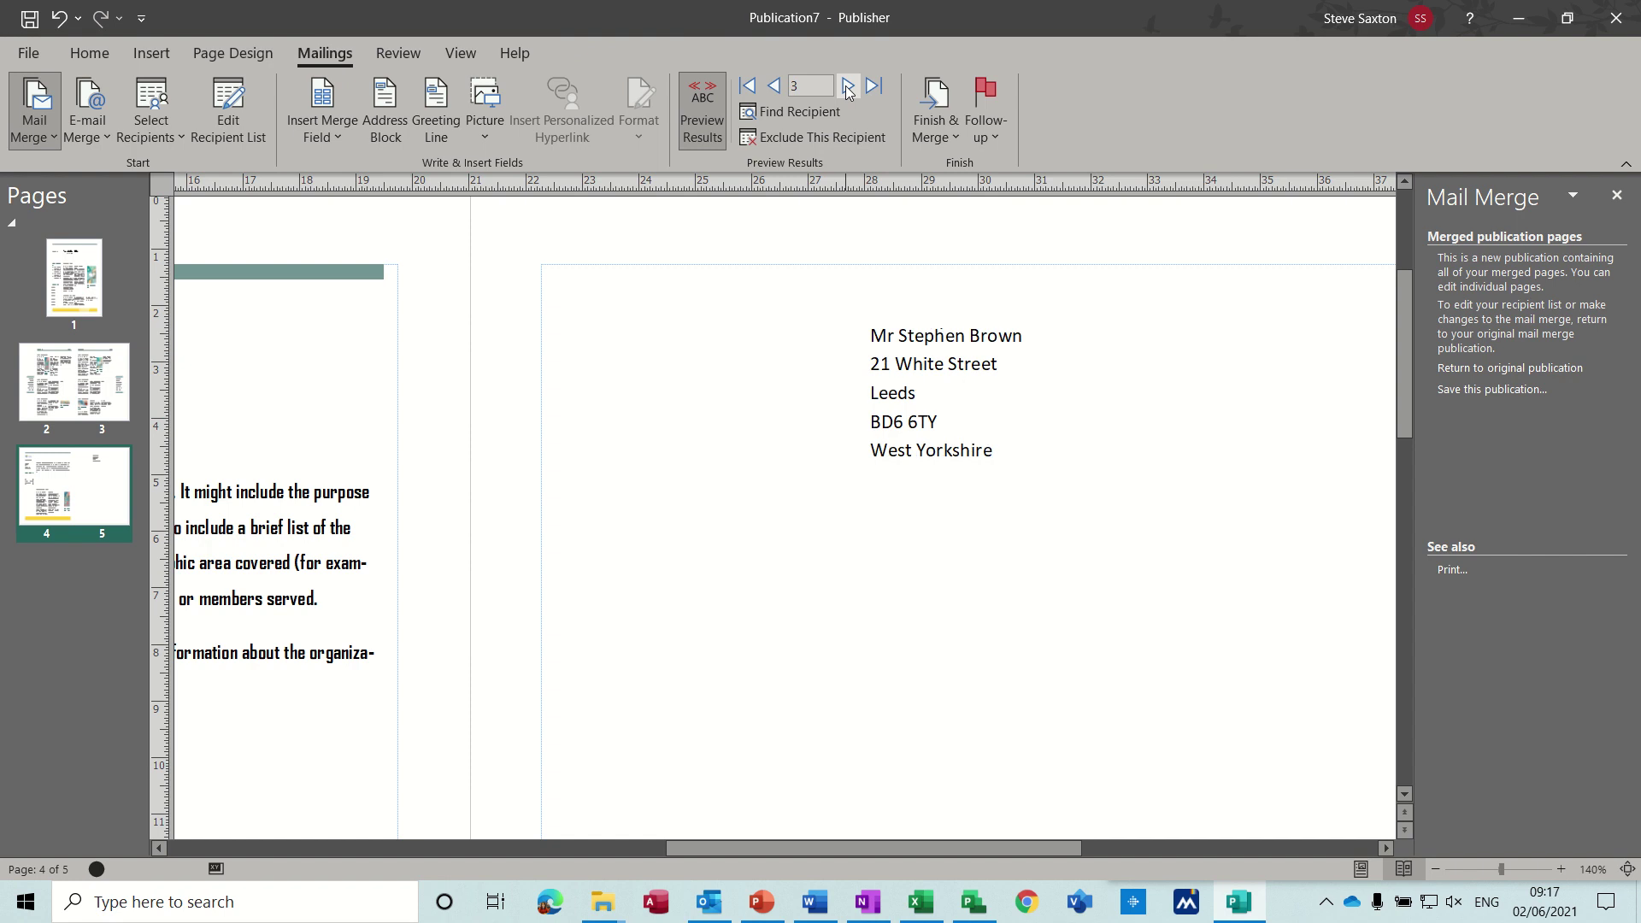
pyautogui.click(847, 88)
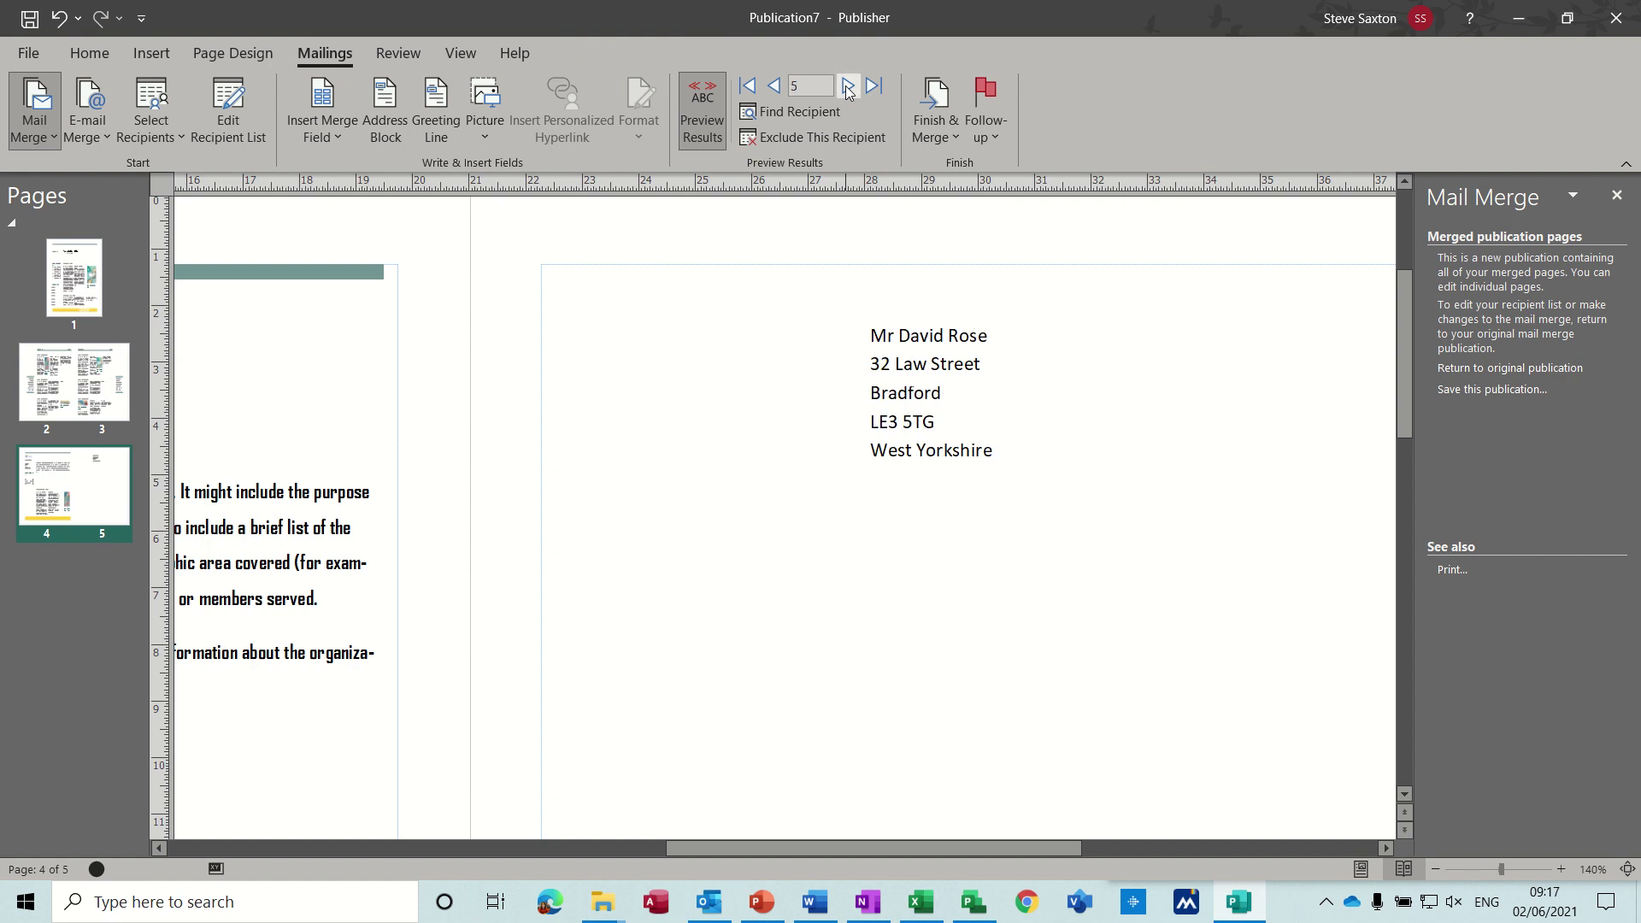
pyautogui.click(847, 88)
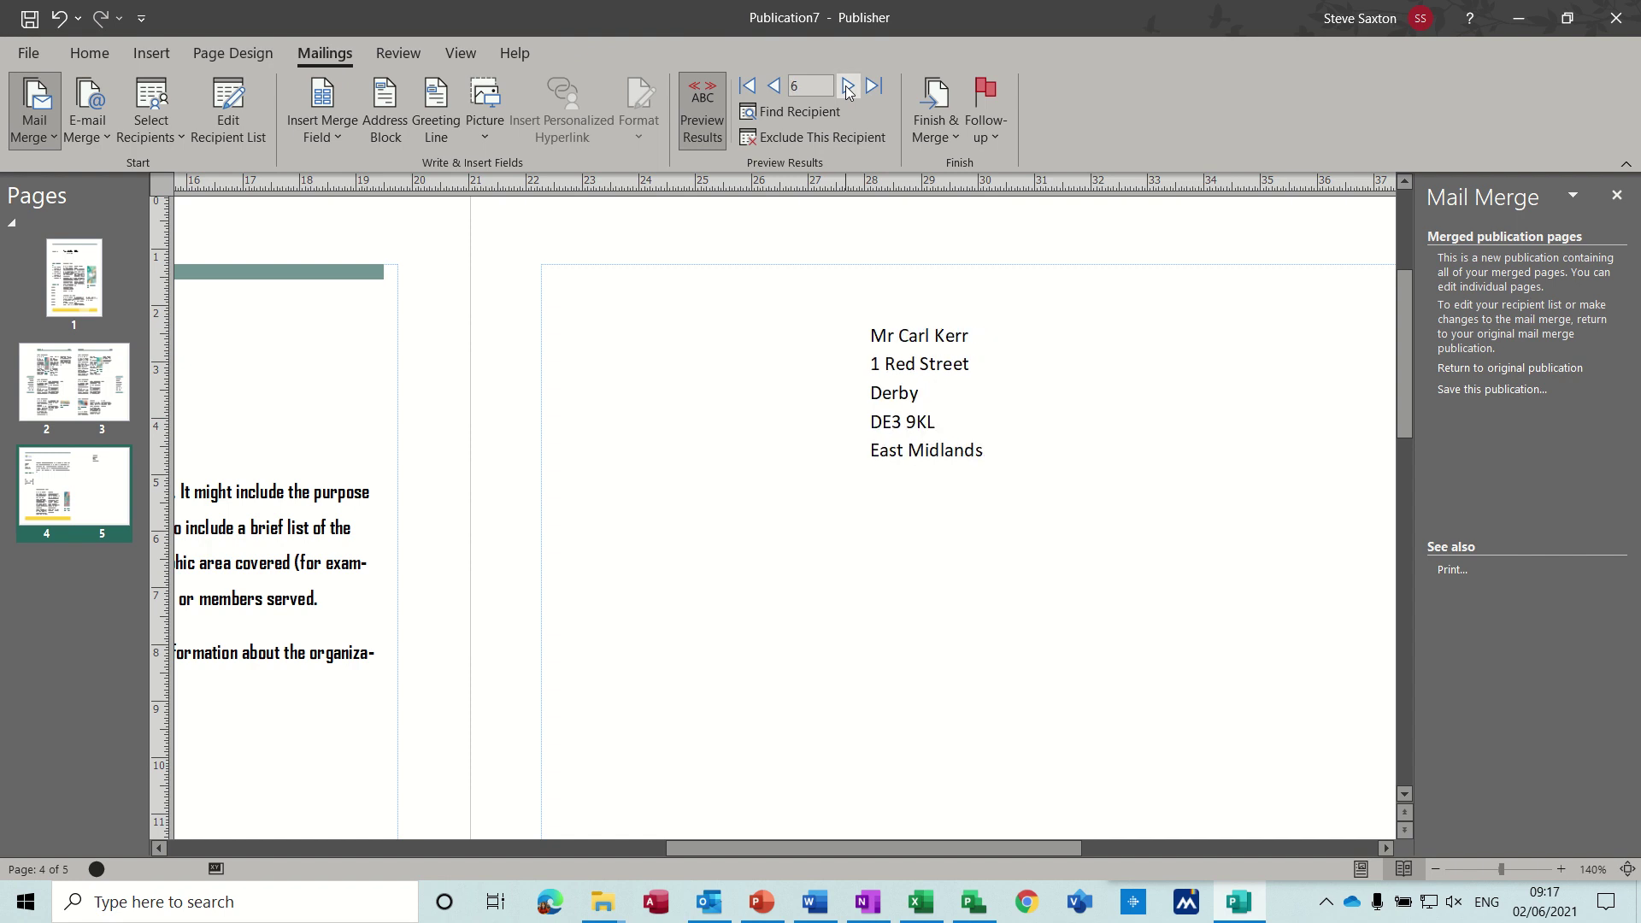
pyautogui.click(848, 88)
pyautogui.click(848, 88)
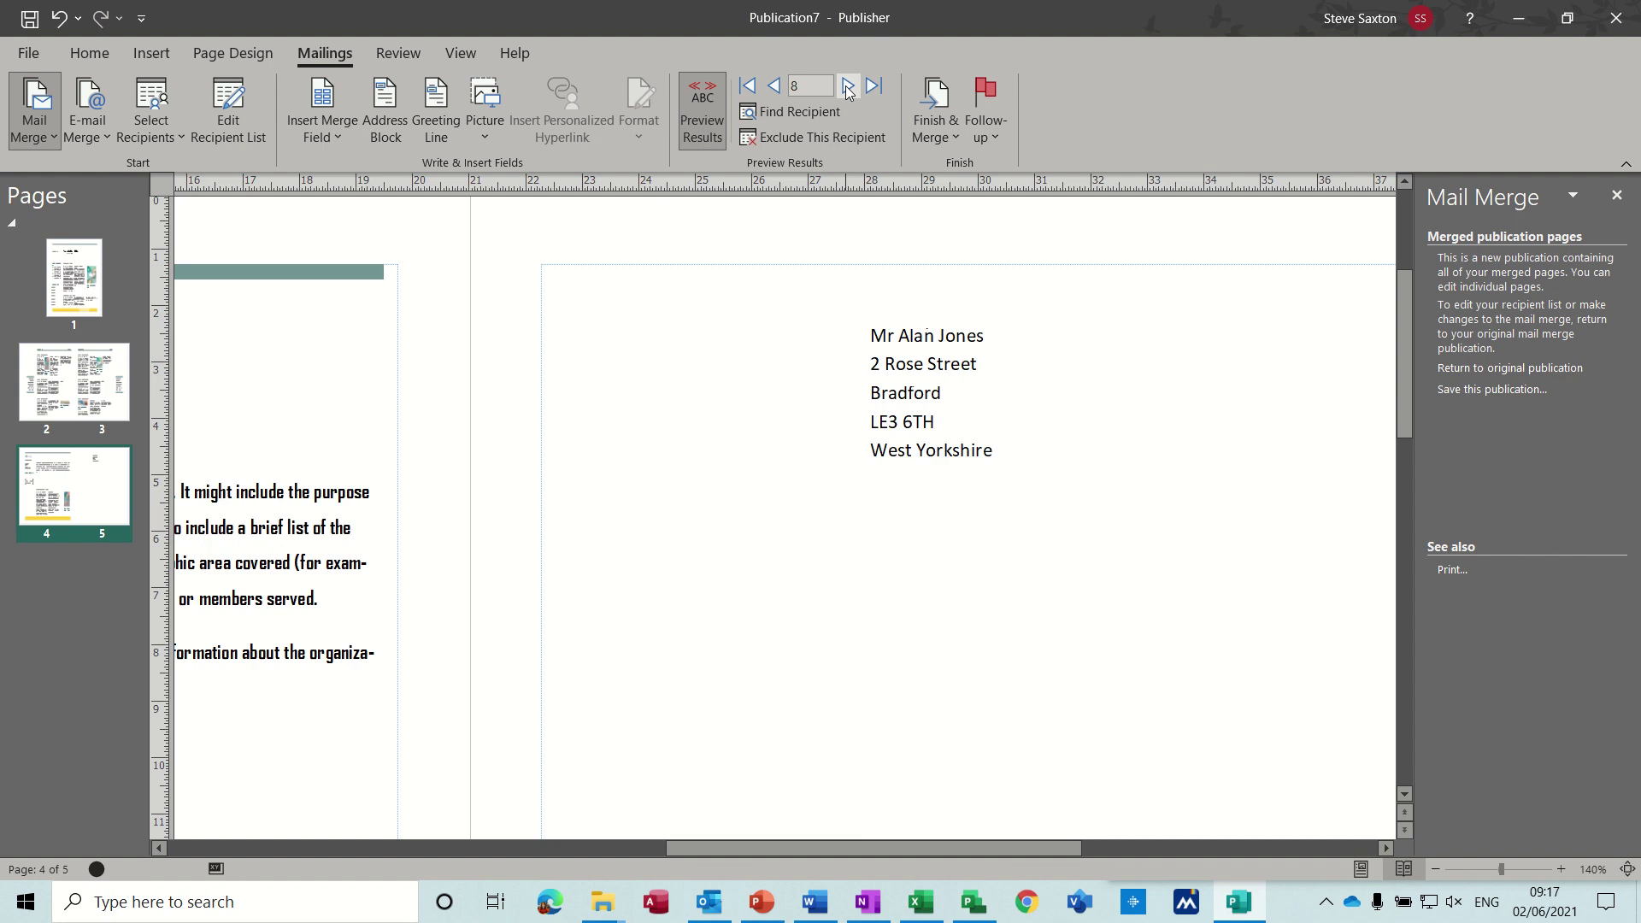
pyautogui.click(848, 88)
pyautogui.click(847, 88)
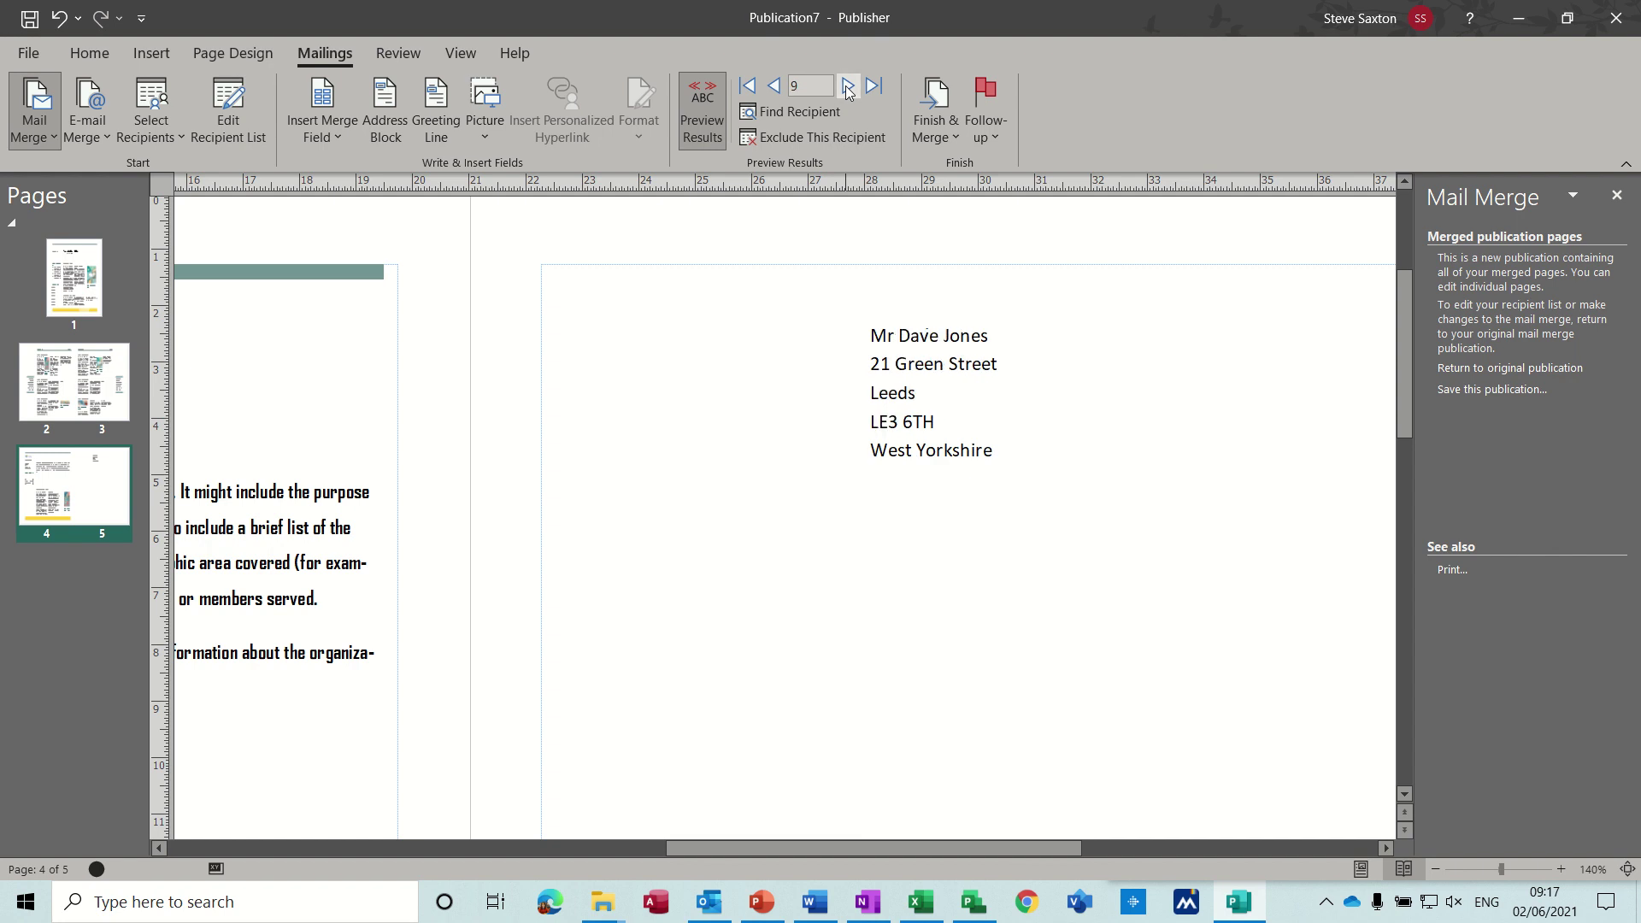
pyautogui.click(848, 88)
pyautogui.click(848, 88)
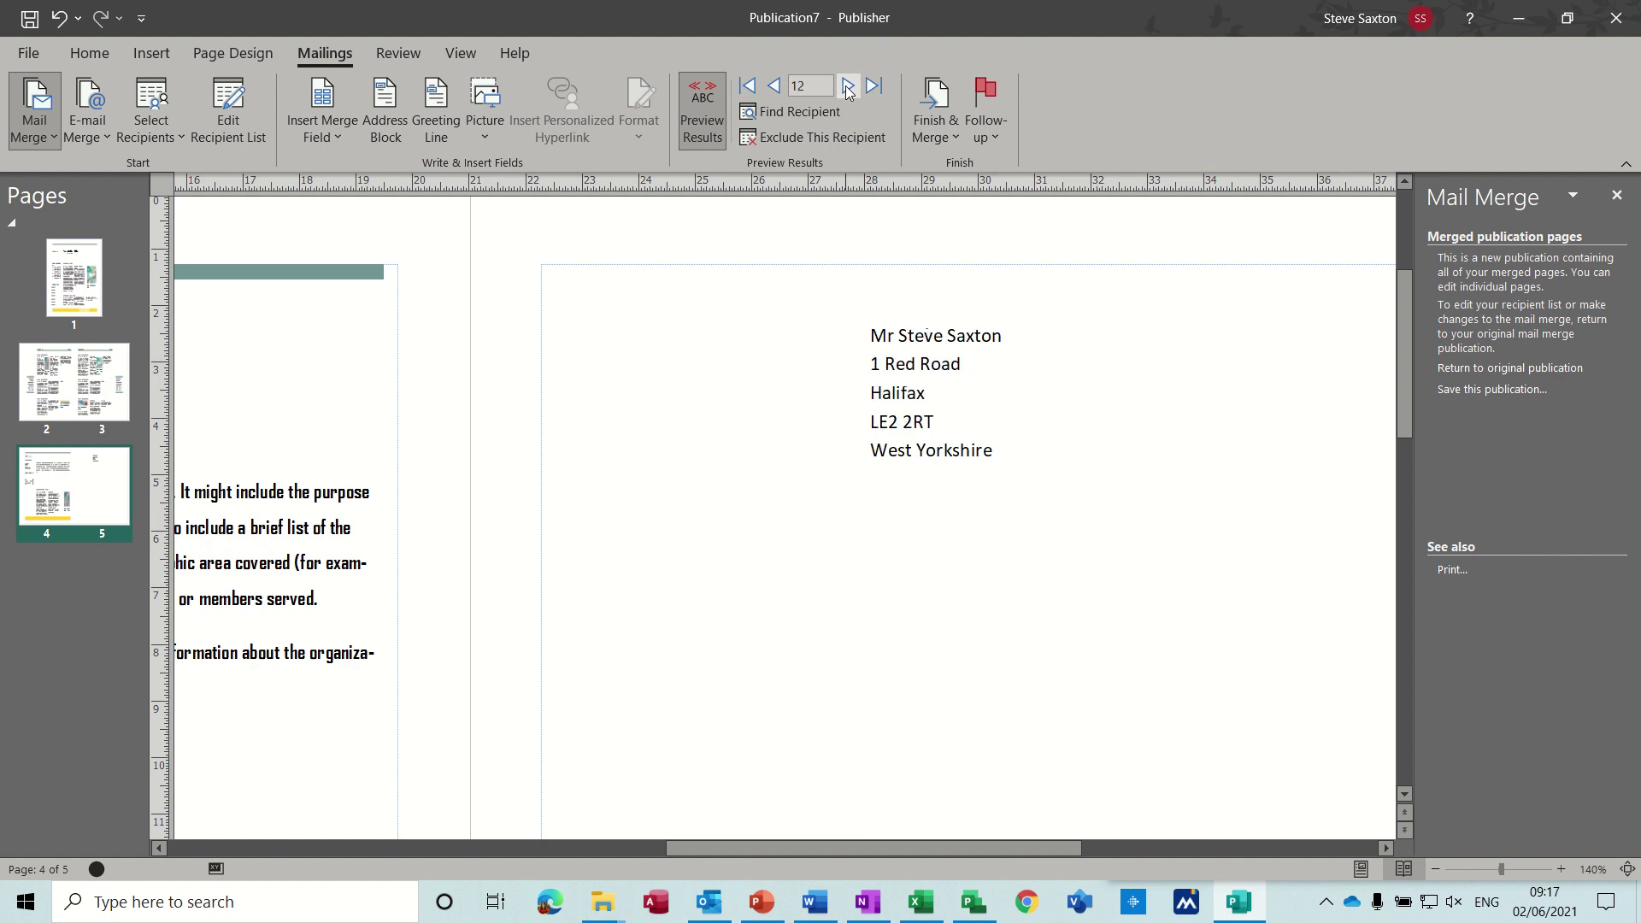
pyautogui.click(848, 88)
pyautogui.click(848, 88)
pyautogui.click(848, 88)
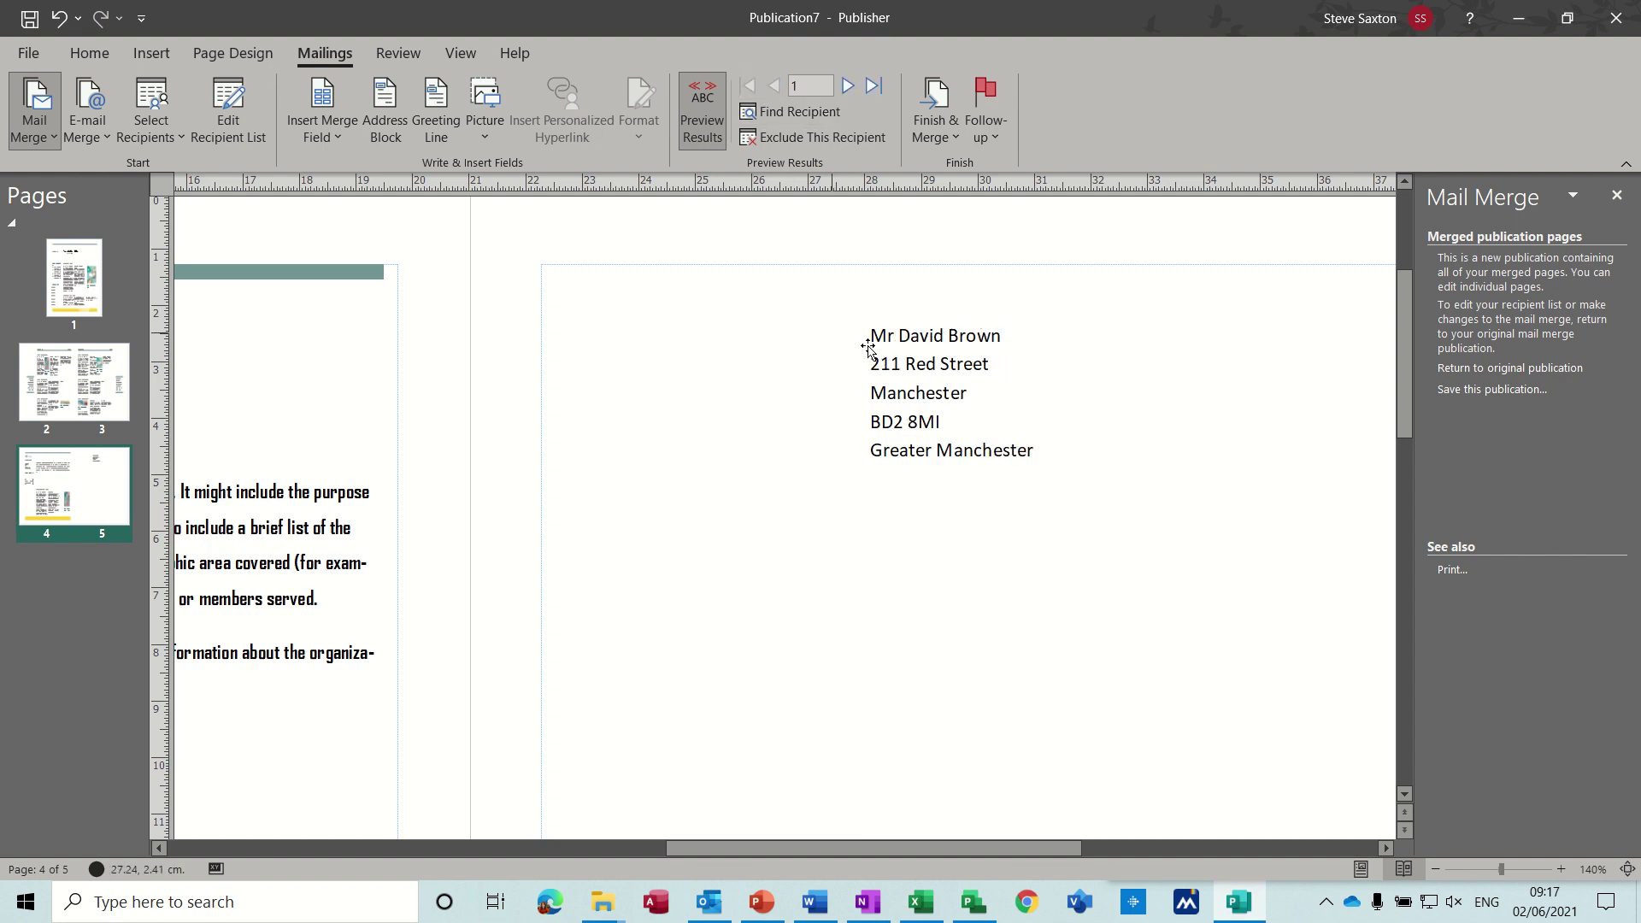
# - Merge all recipients into a new 75-page publication, Publication9
pyautogui.click(943, 101)
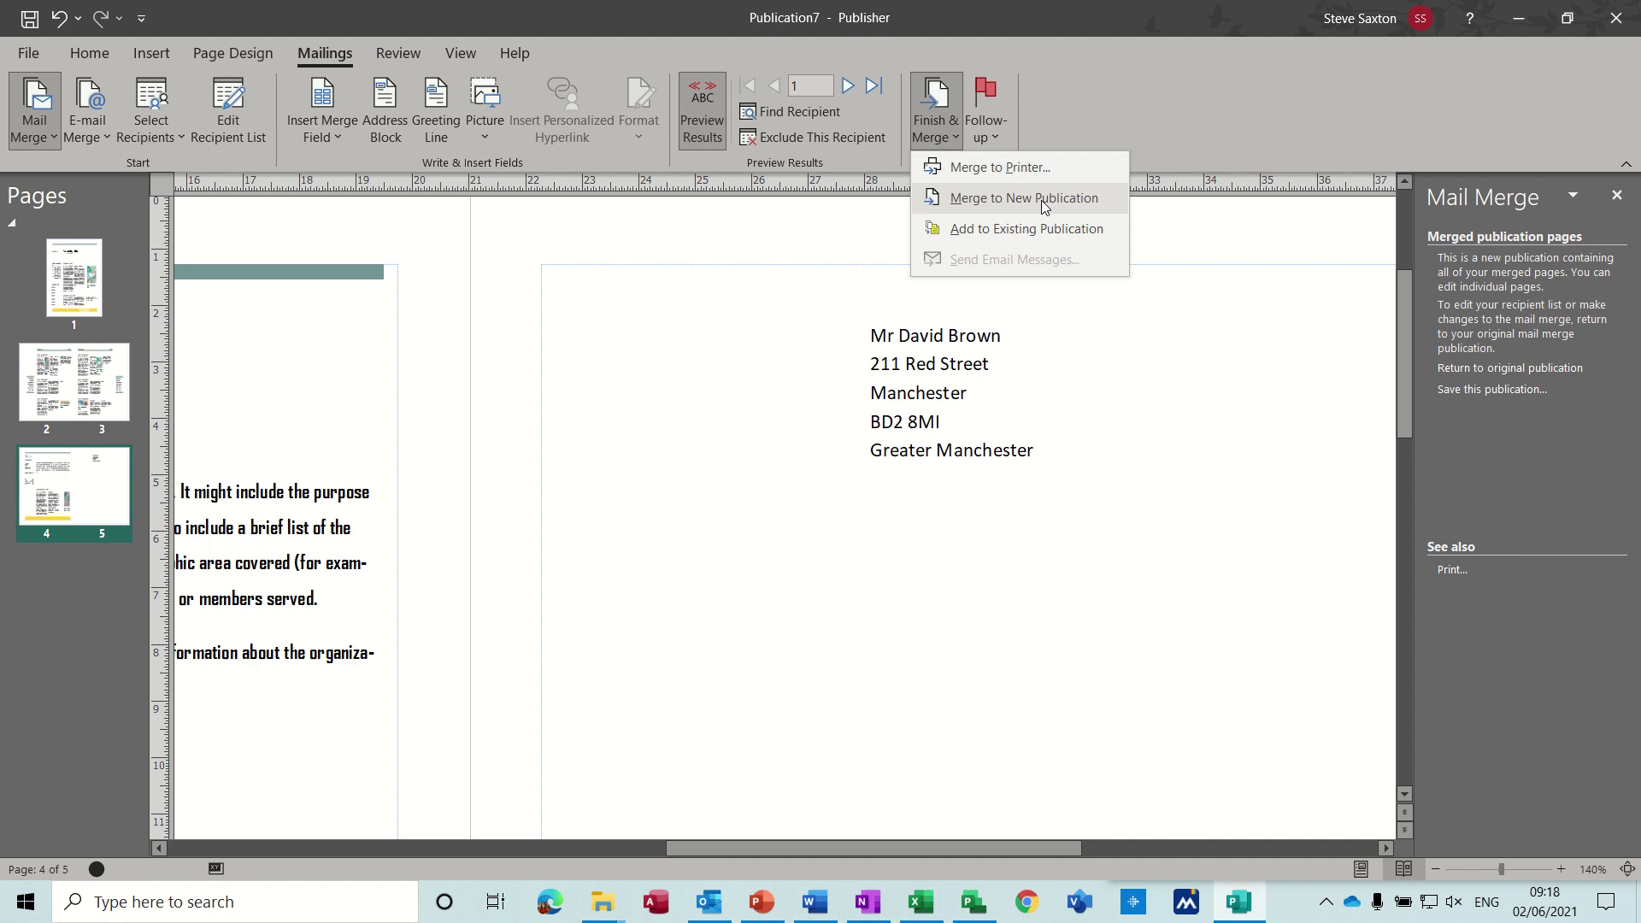
pyautogui.click(1042, 200)
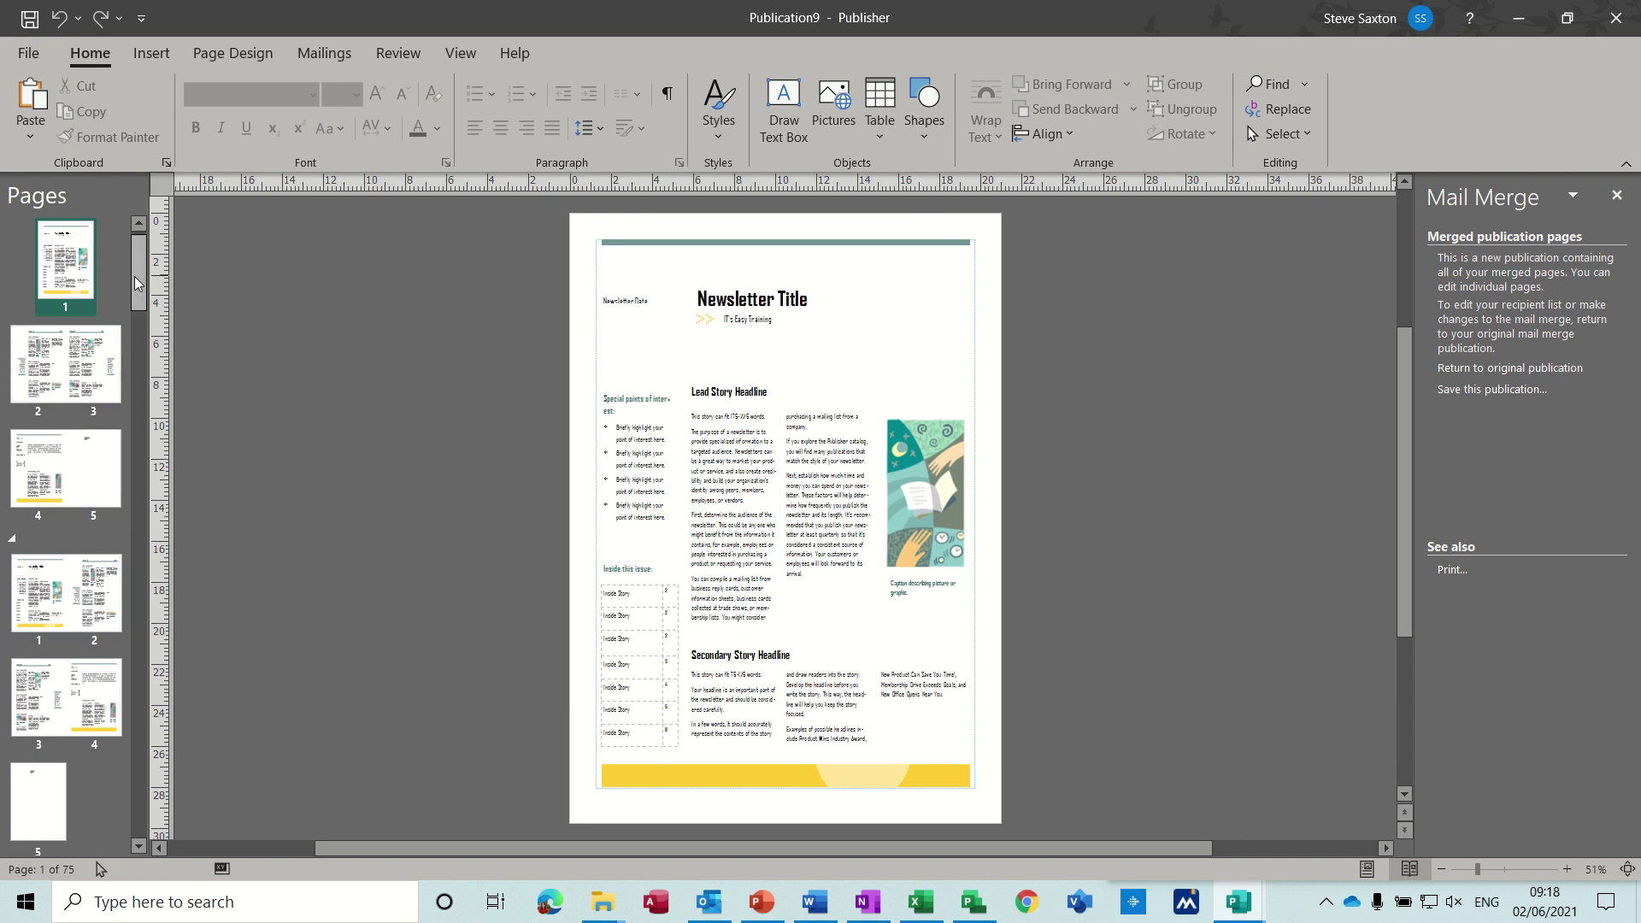
# - Scroll the Pages panel and view pages 2–3 and 4–5 of the merged publication
pyautogui.moveTo(135, 280); pyautogui.dragTo(141, 665)
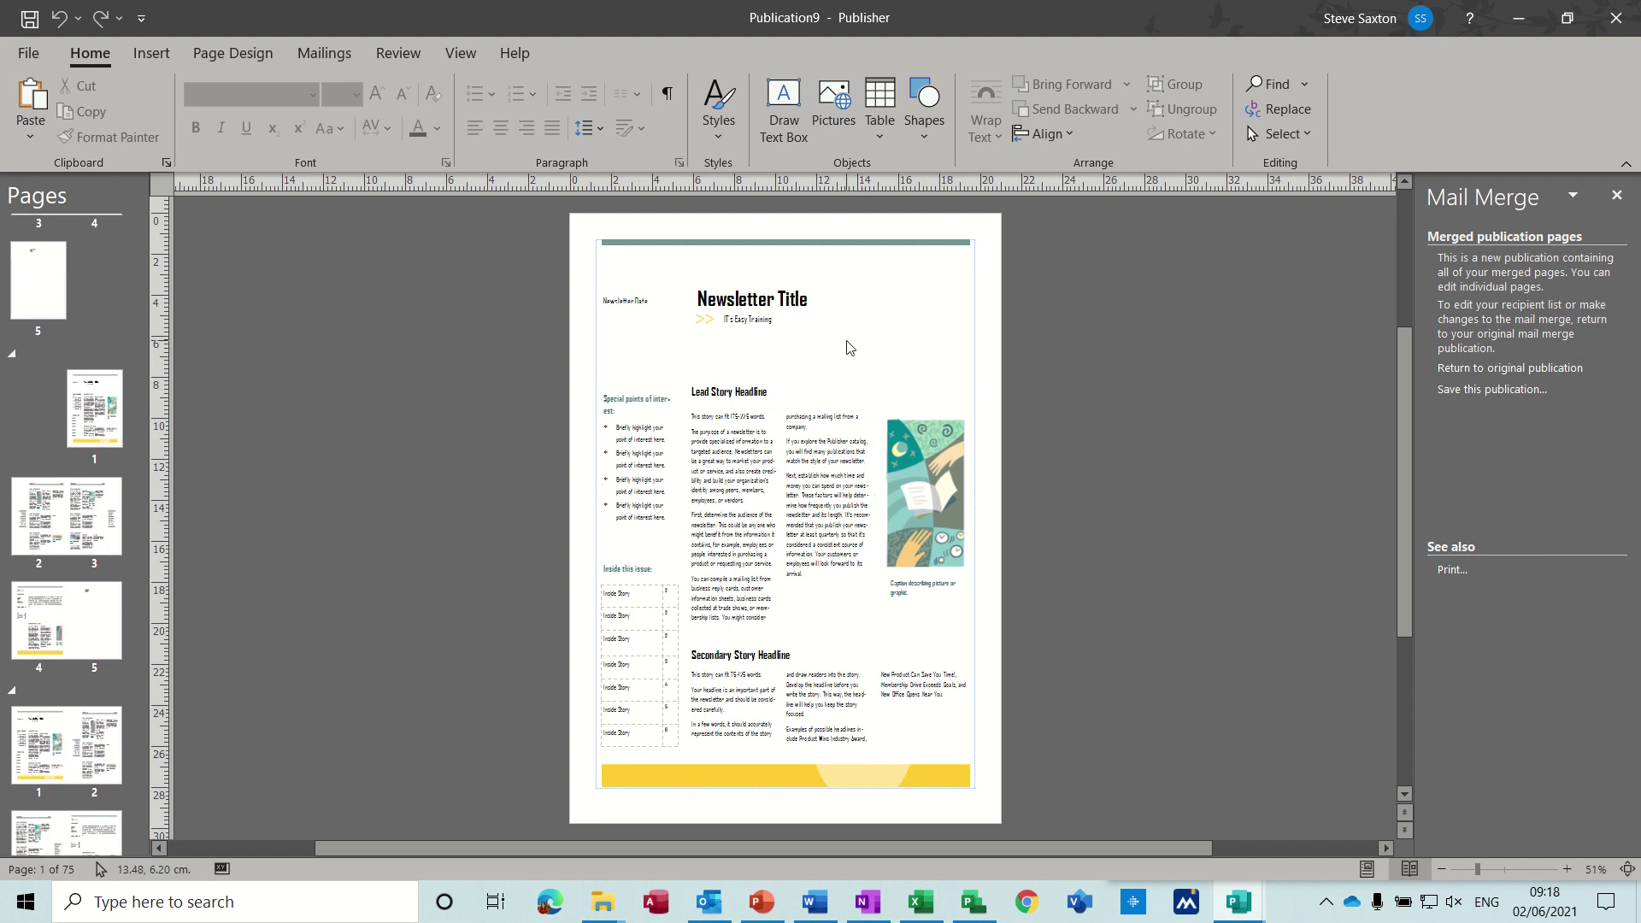
pyautogui.moveTo(1401, 438)
pyautogui.mouseDown()
pyautogui.moveTo(1428, 619)
pyautogui.moveTo(1408, 332)
pyautogui.moveTo(1412, 448)
pyautogui.mouseUp()
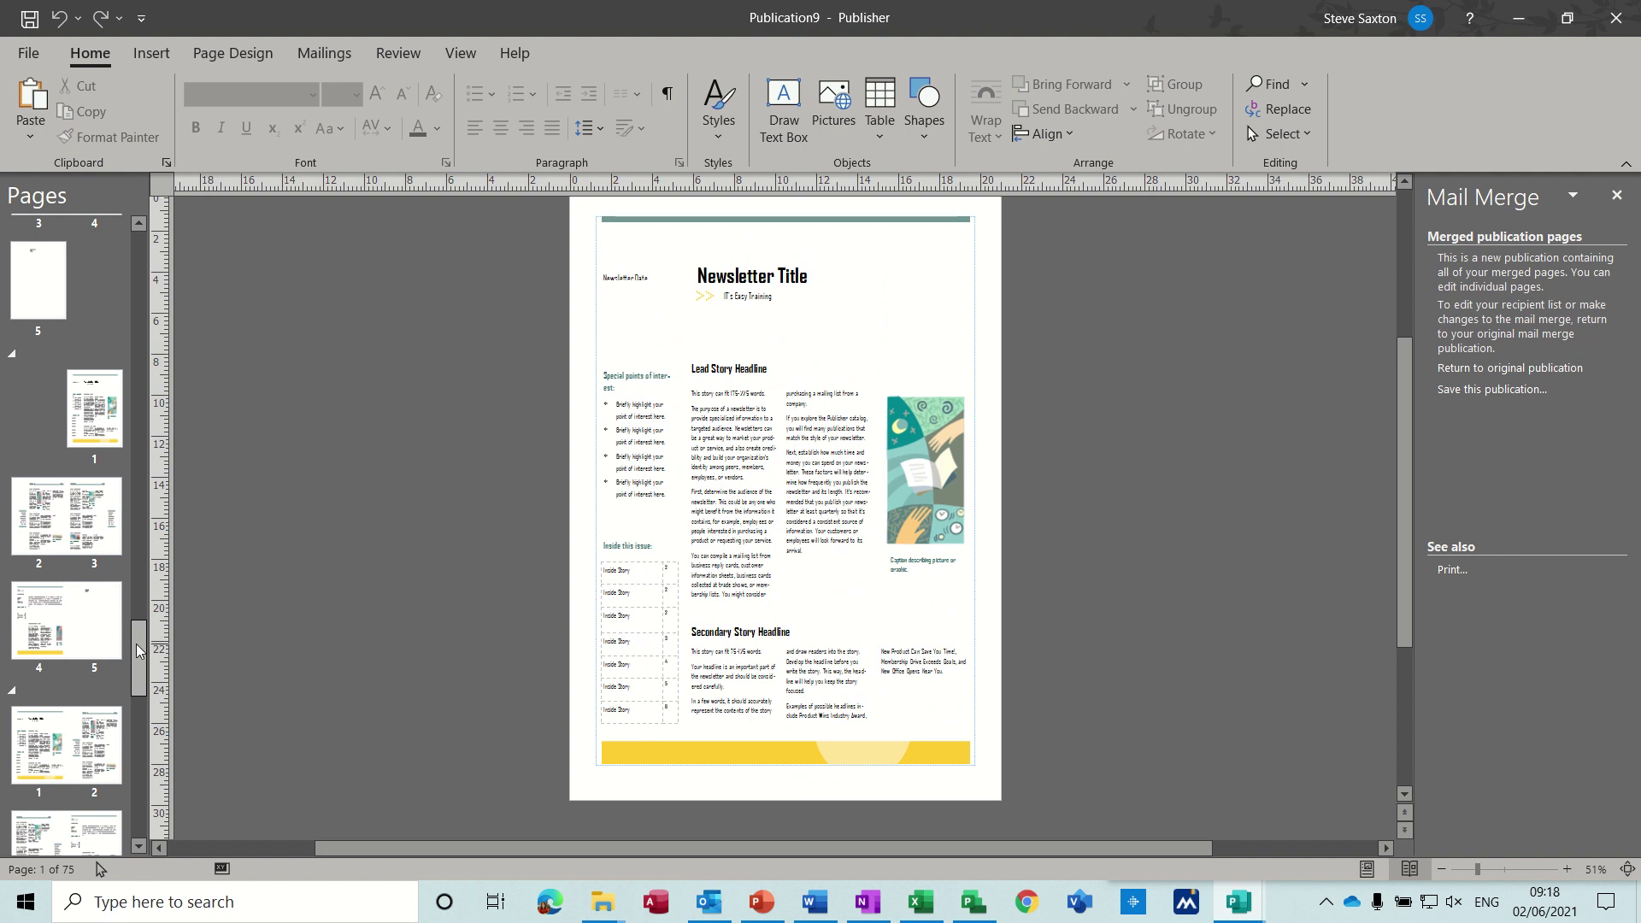
pyautogui.moveTo(137, 651); pyautogui.dragTo(137, 249)
pyautogui.click(64, 381)
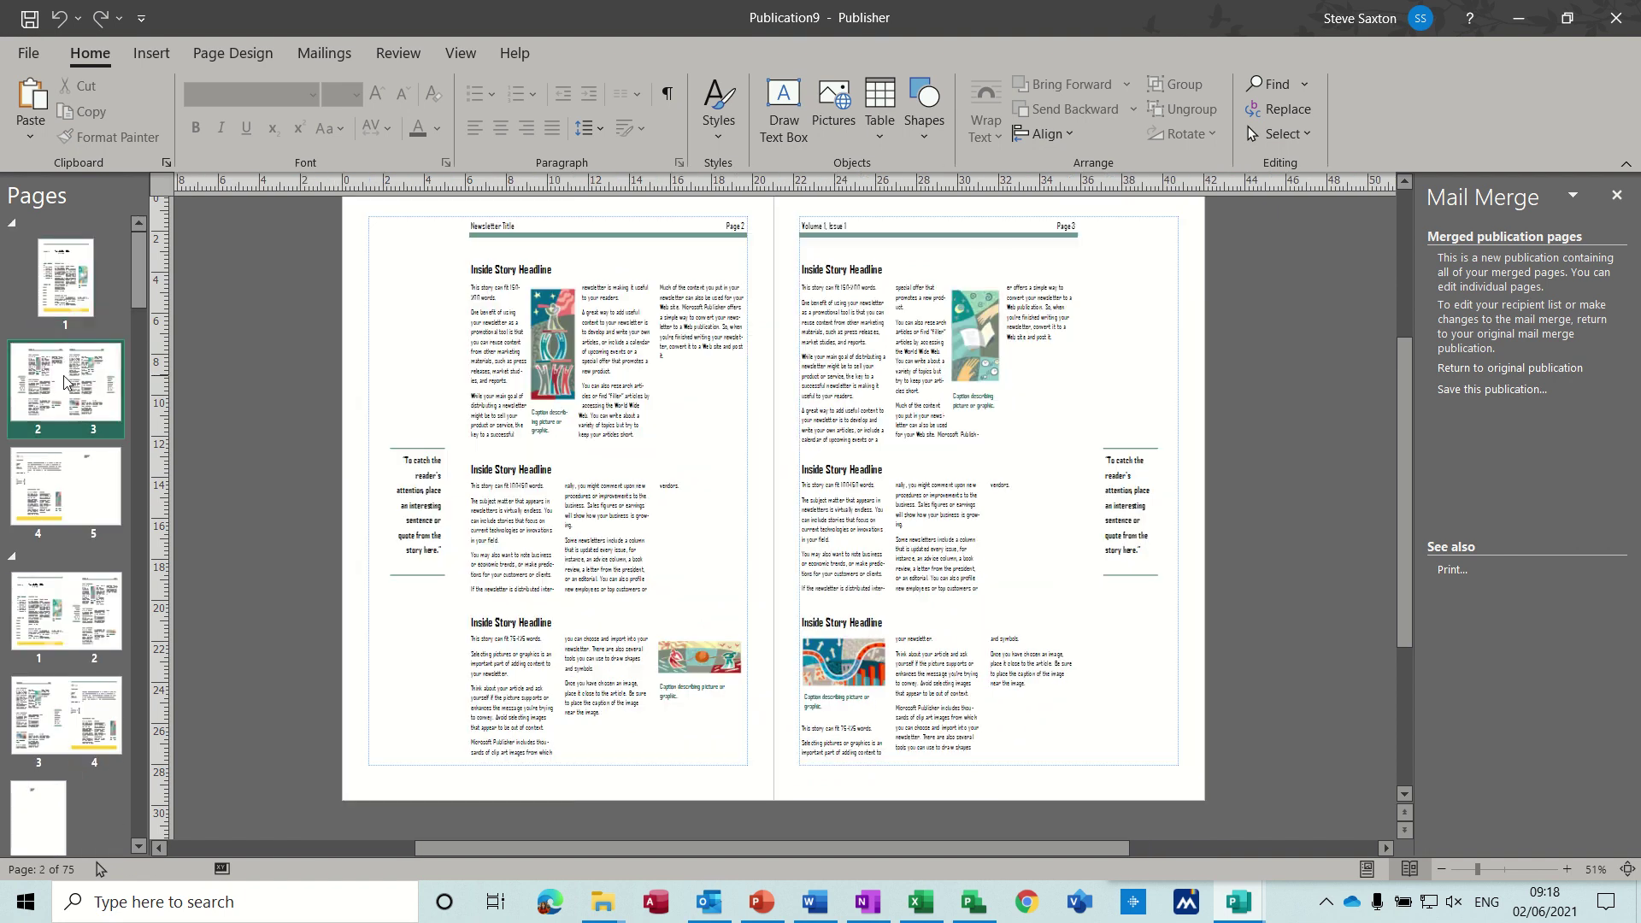
pyautogui.click(65, 486)
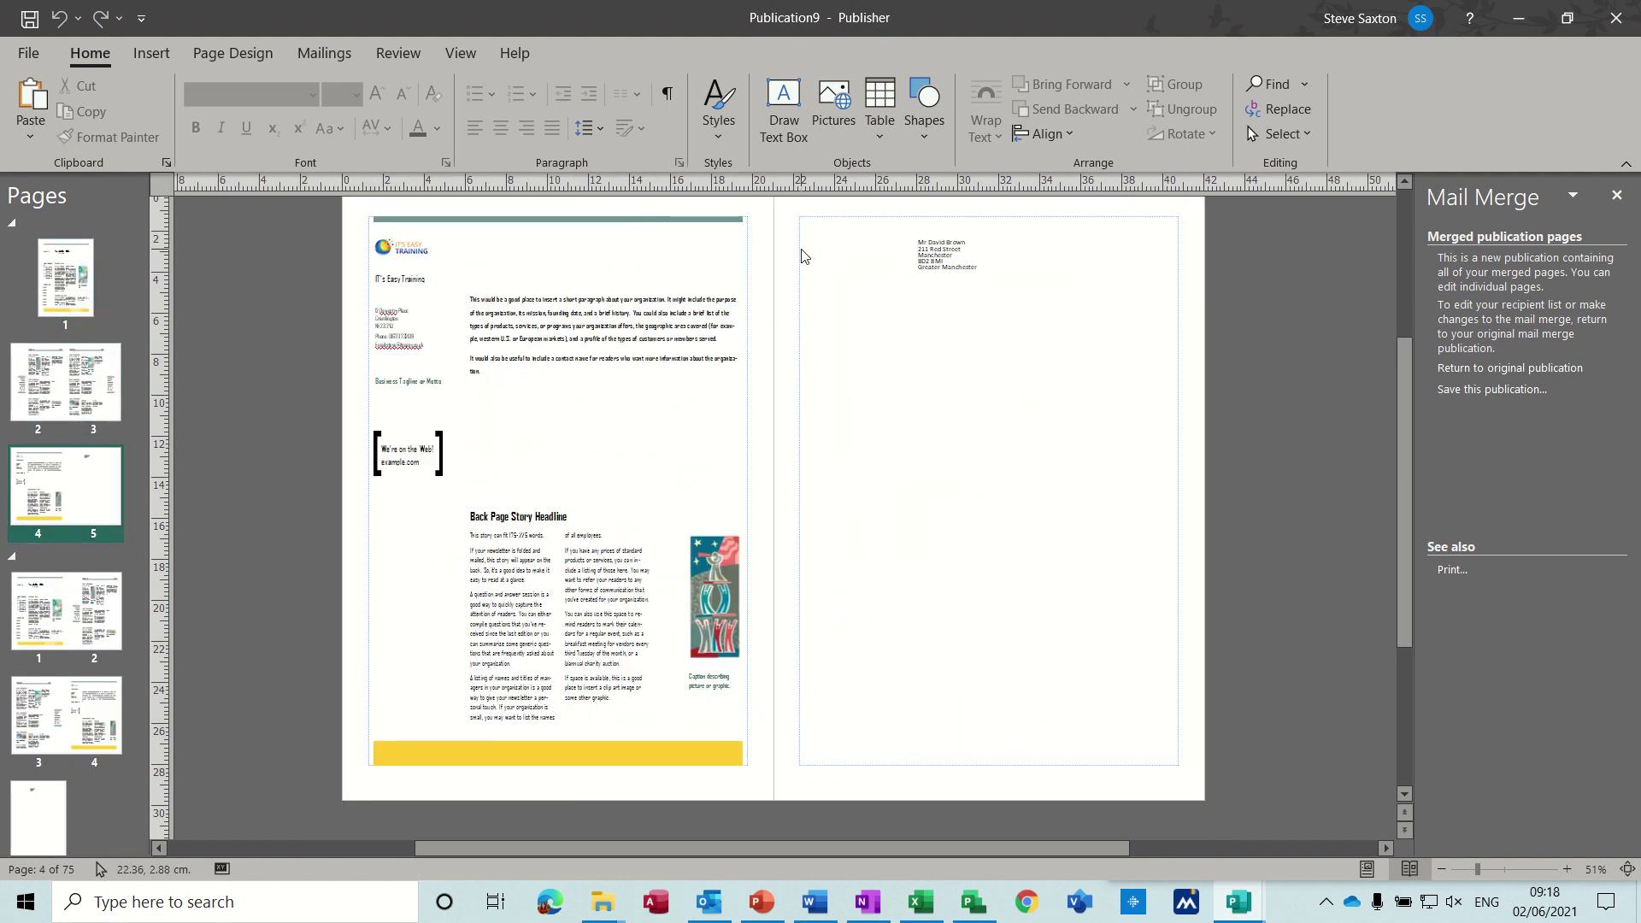
# - Compare the first and second copies' back-page address blocks, then return to pages 4–5
pyautogui.click(961, 269)
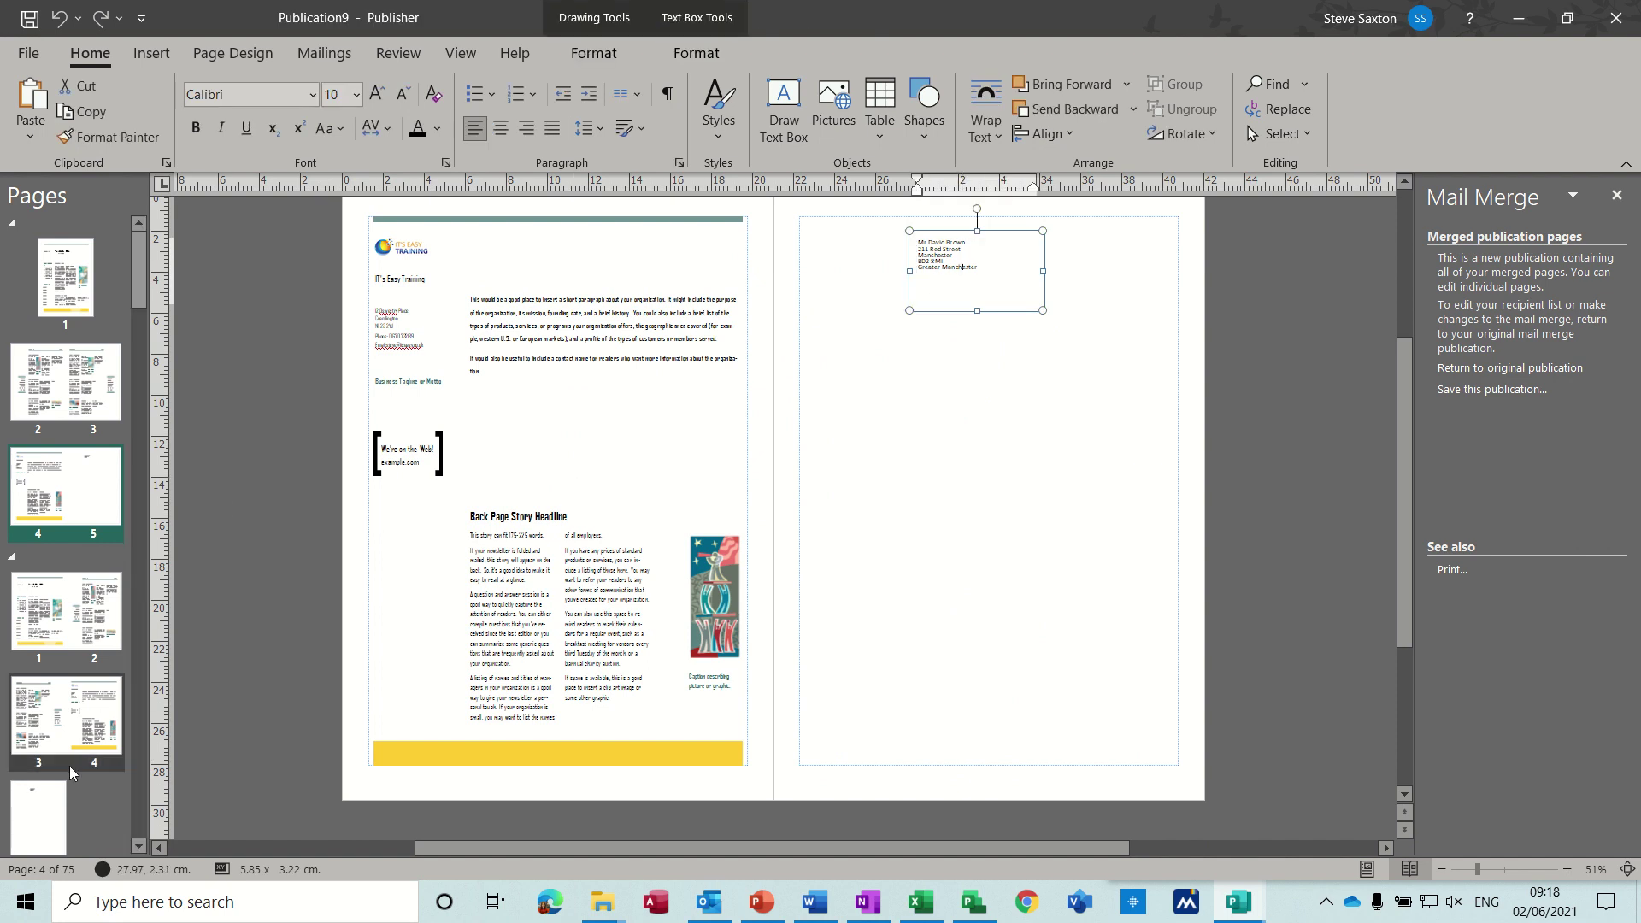
pyautogui.click(52, 808)
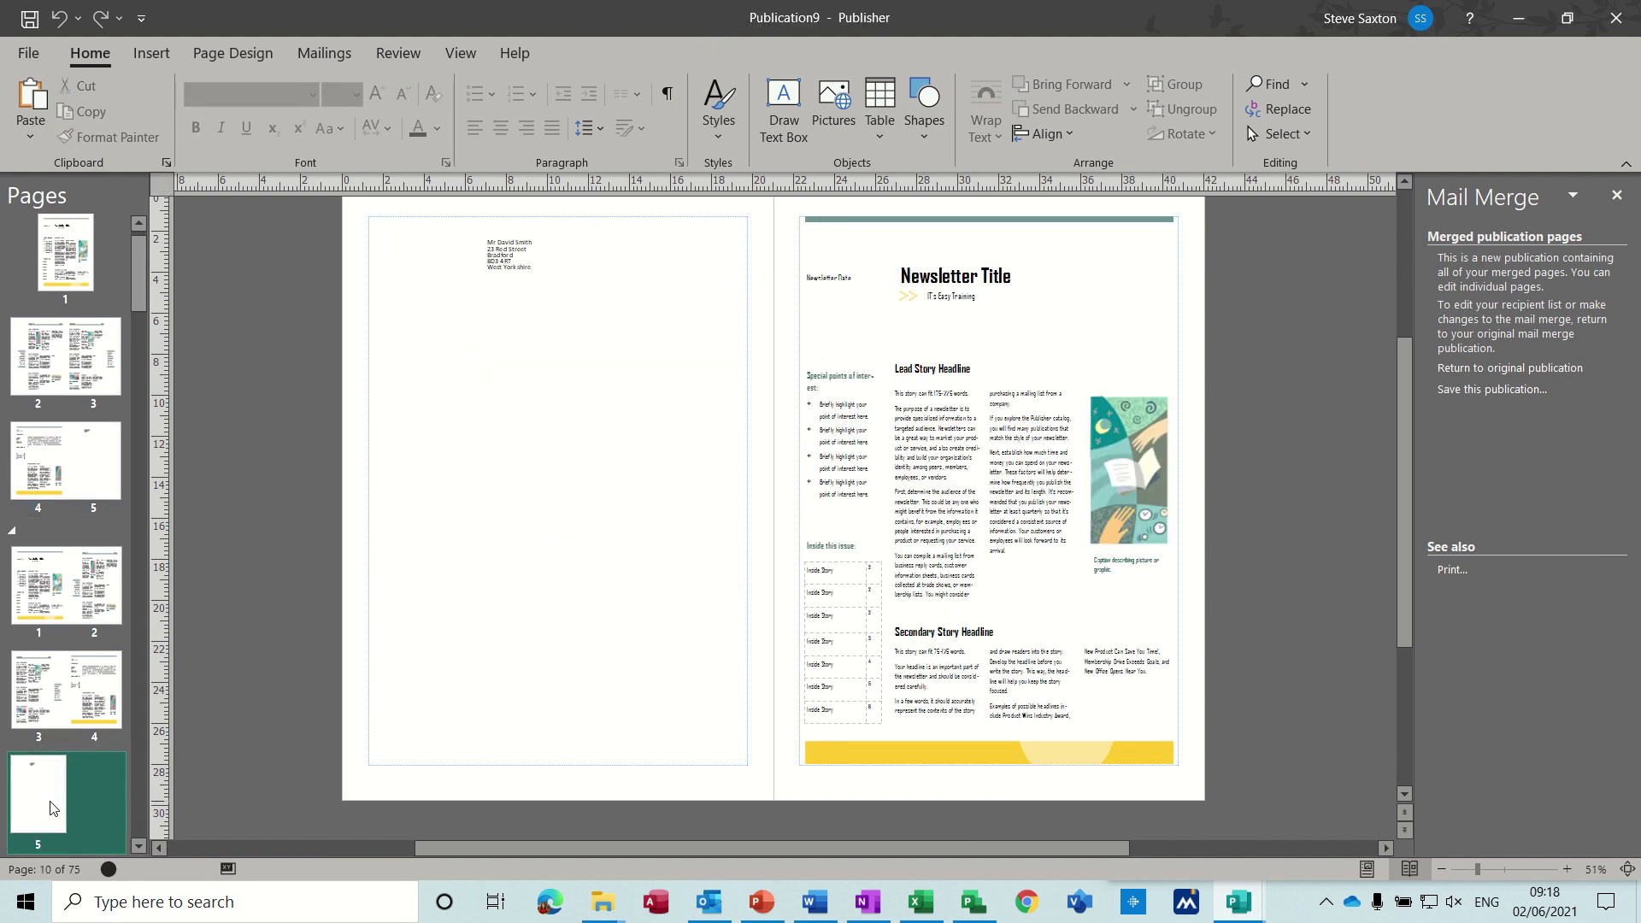
pyautogui.click(519, 261)
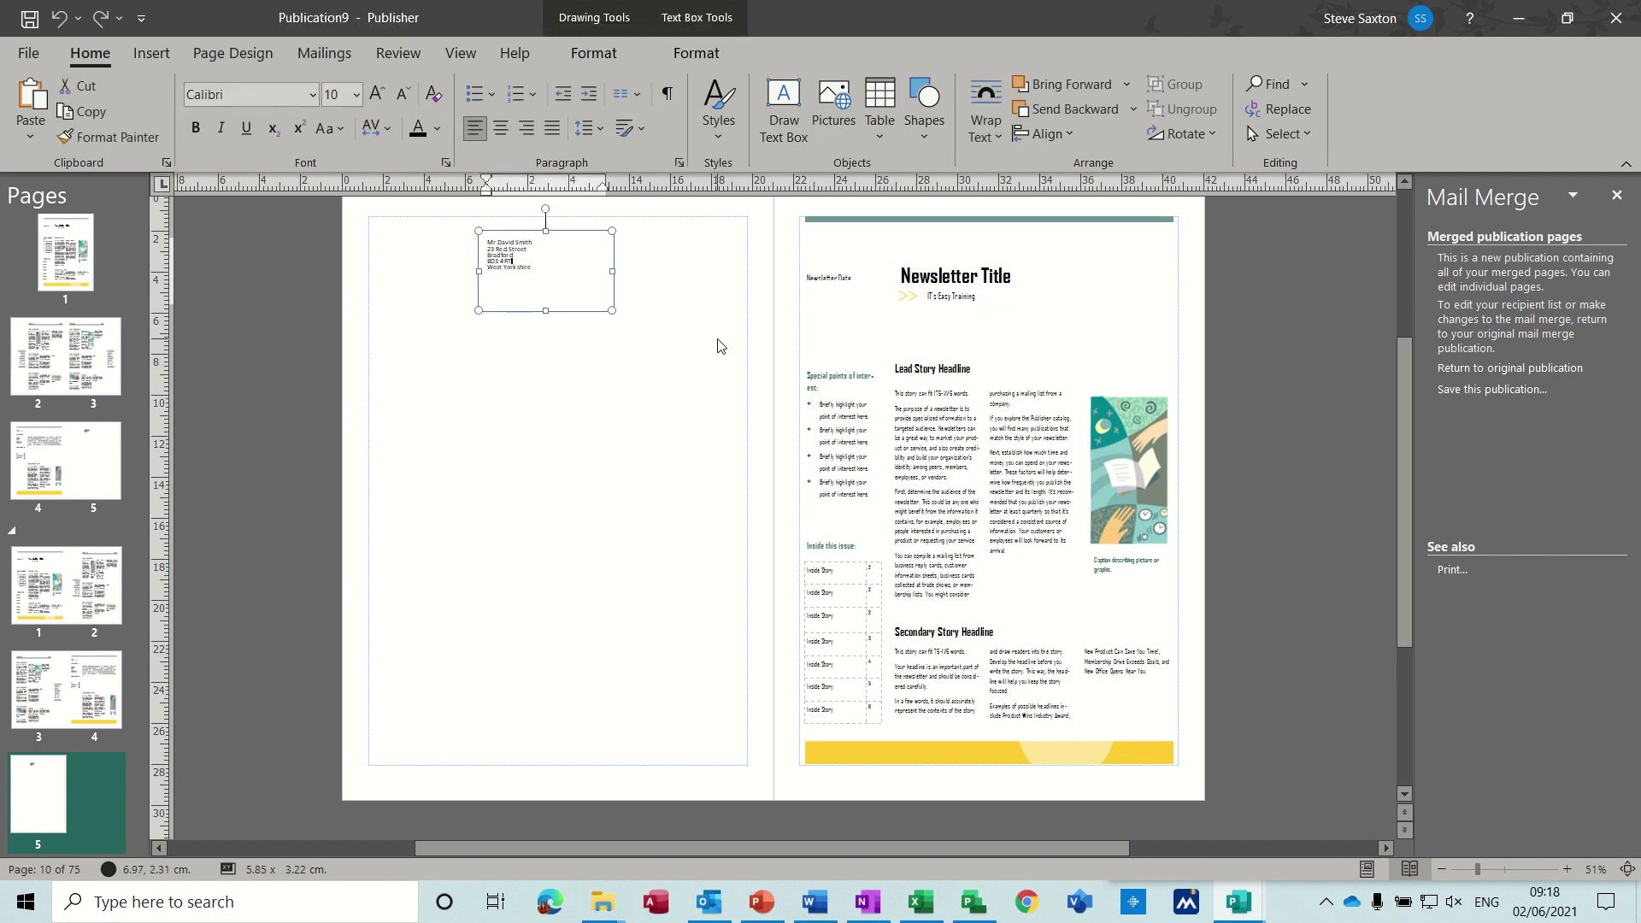
pyautogui.click(90, 461)
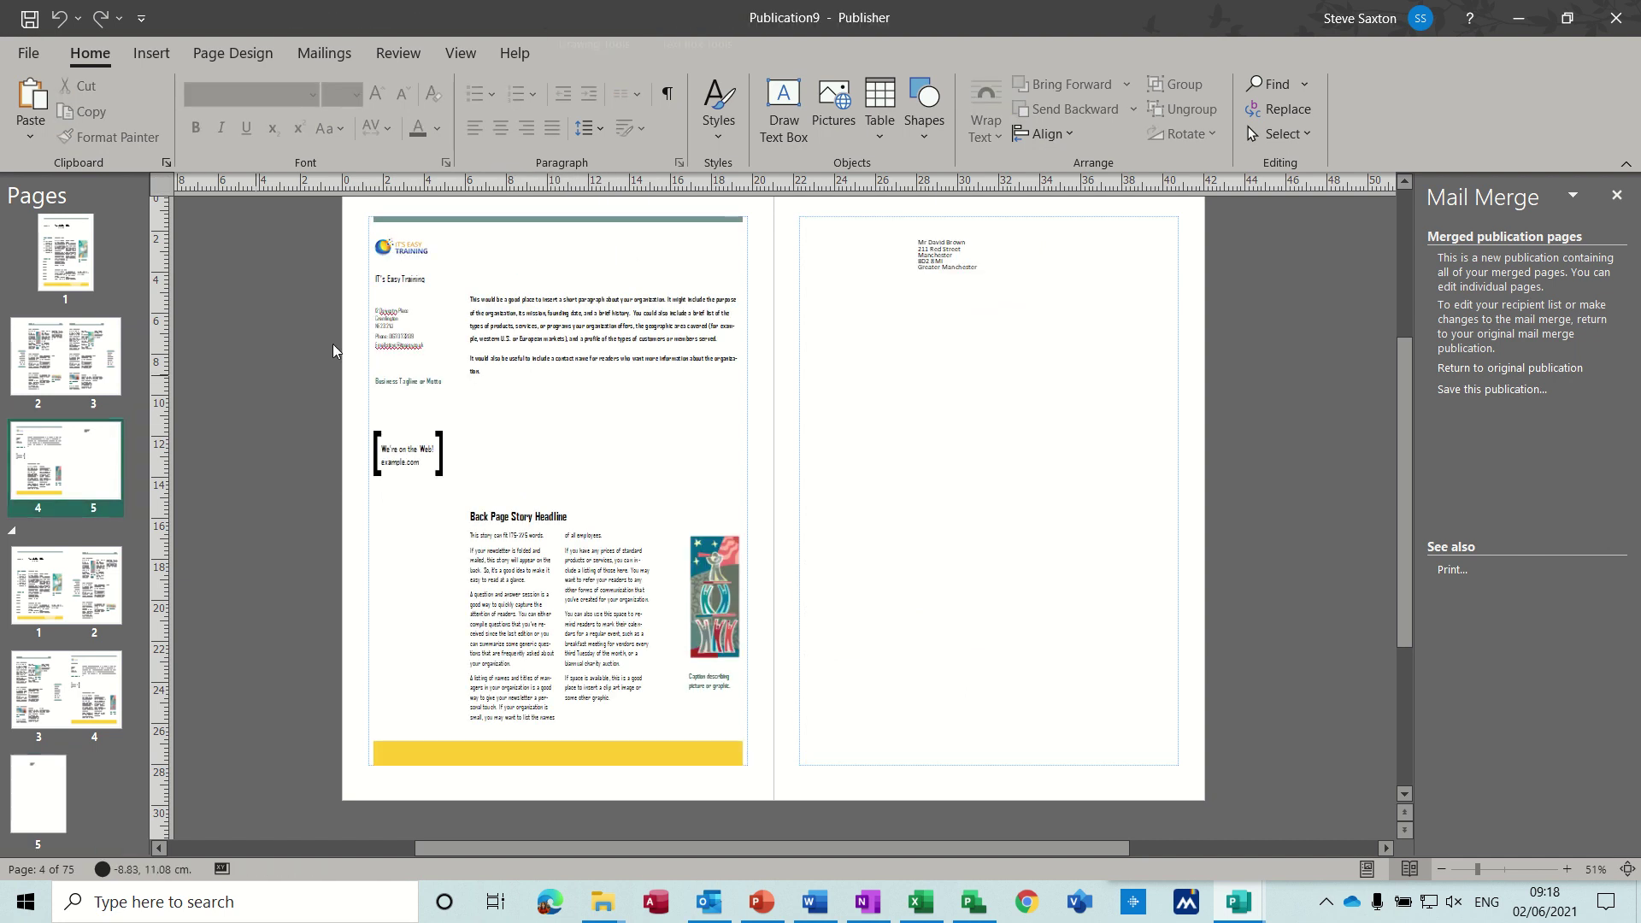
# - Remove the first recipient's address block from the back page 5
pyautogui.click(942, 282)
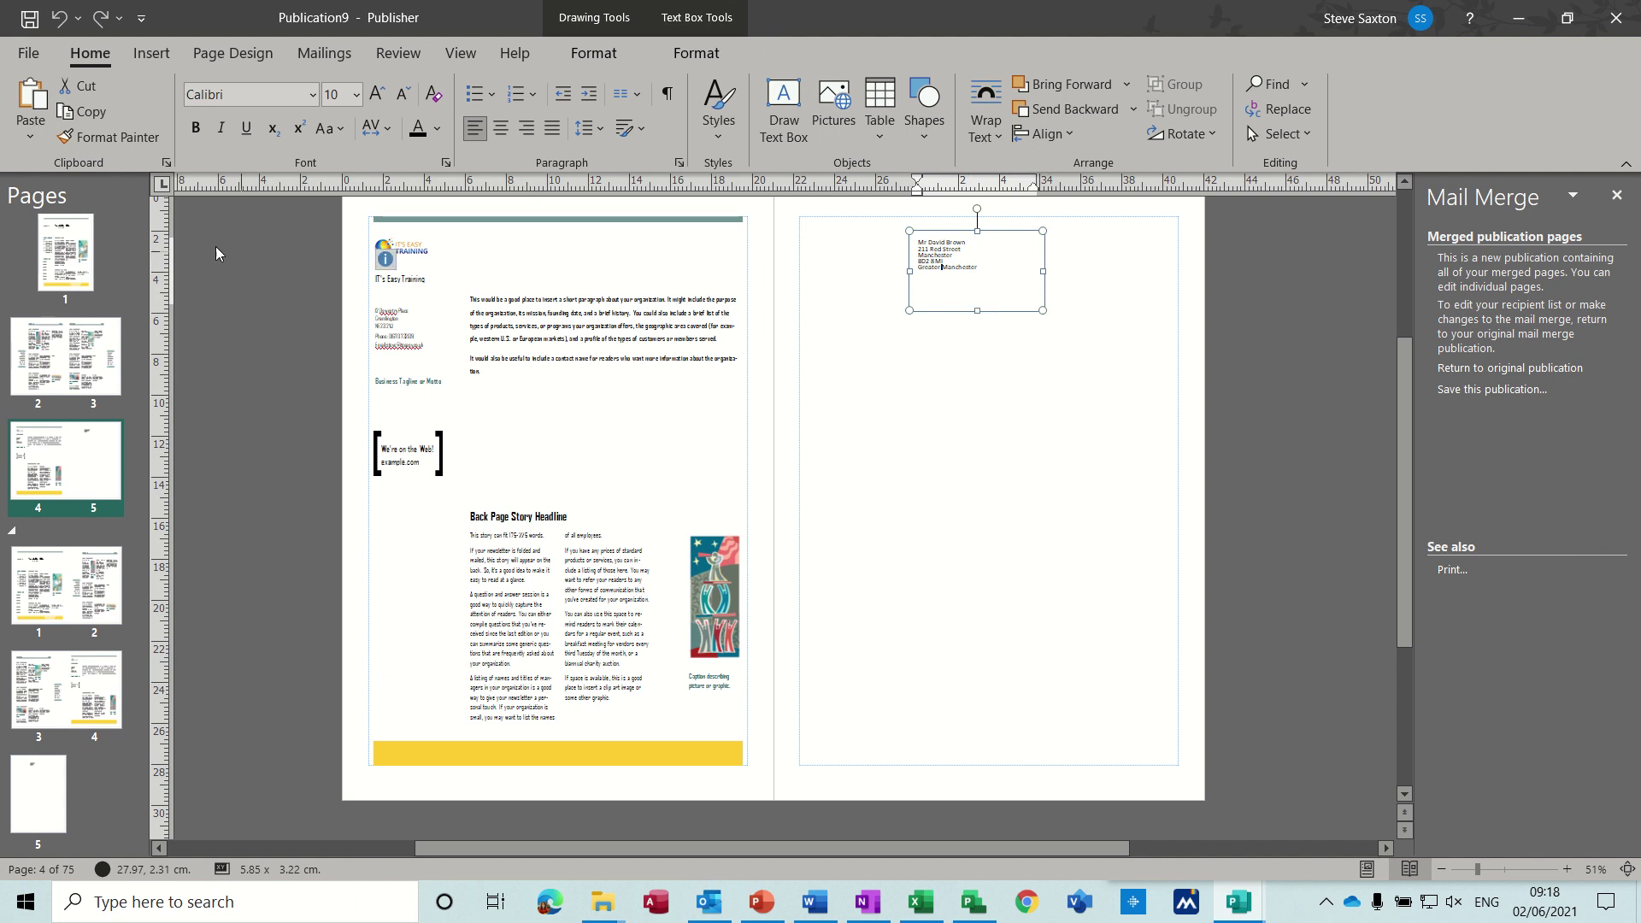
pyautogui.click(64, 257)
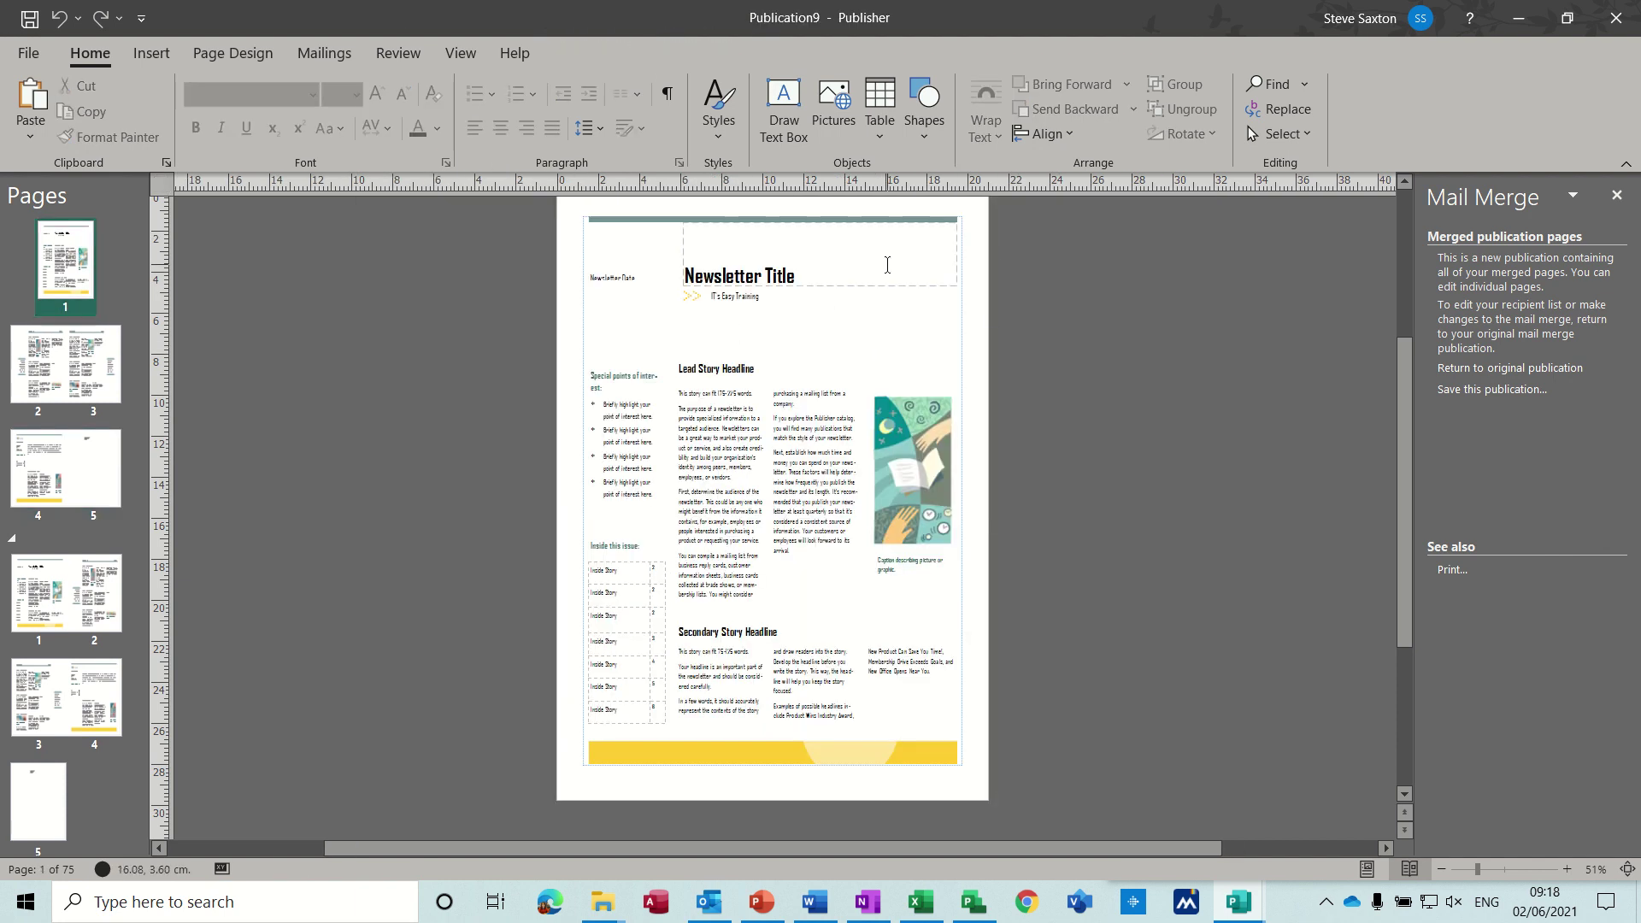
pyautogui.click(77, 478)
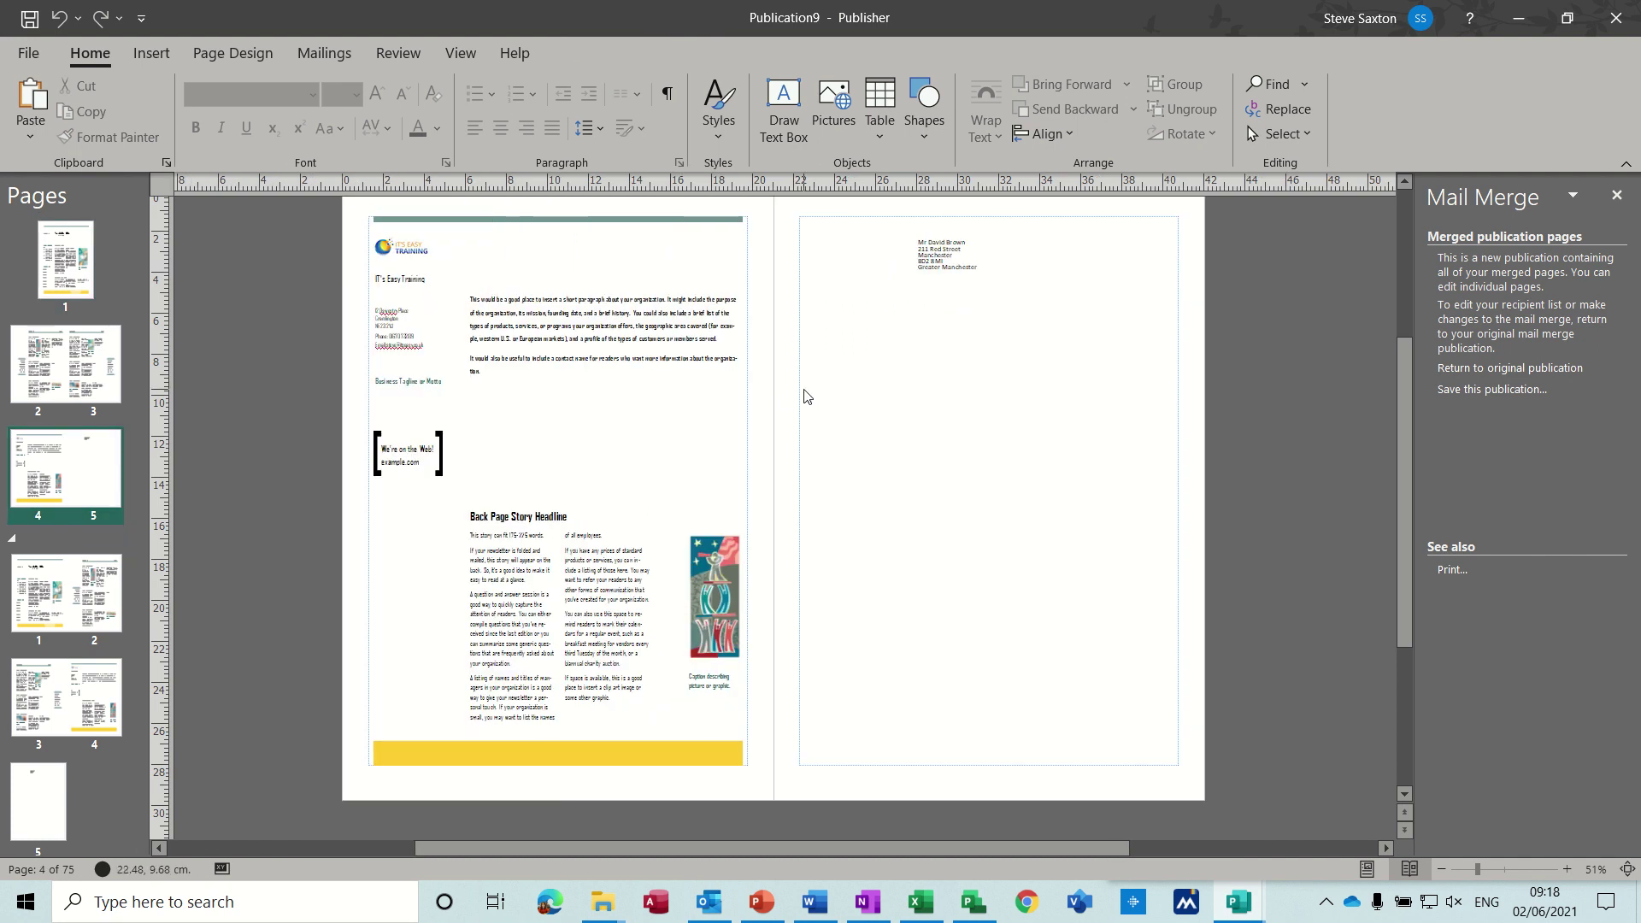
pyautogui.click(952, 304)
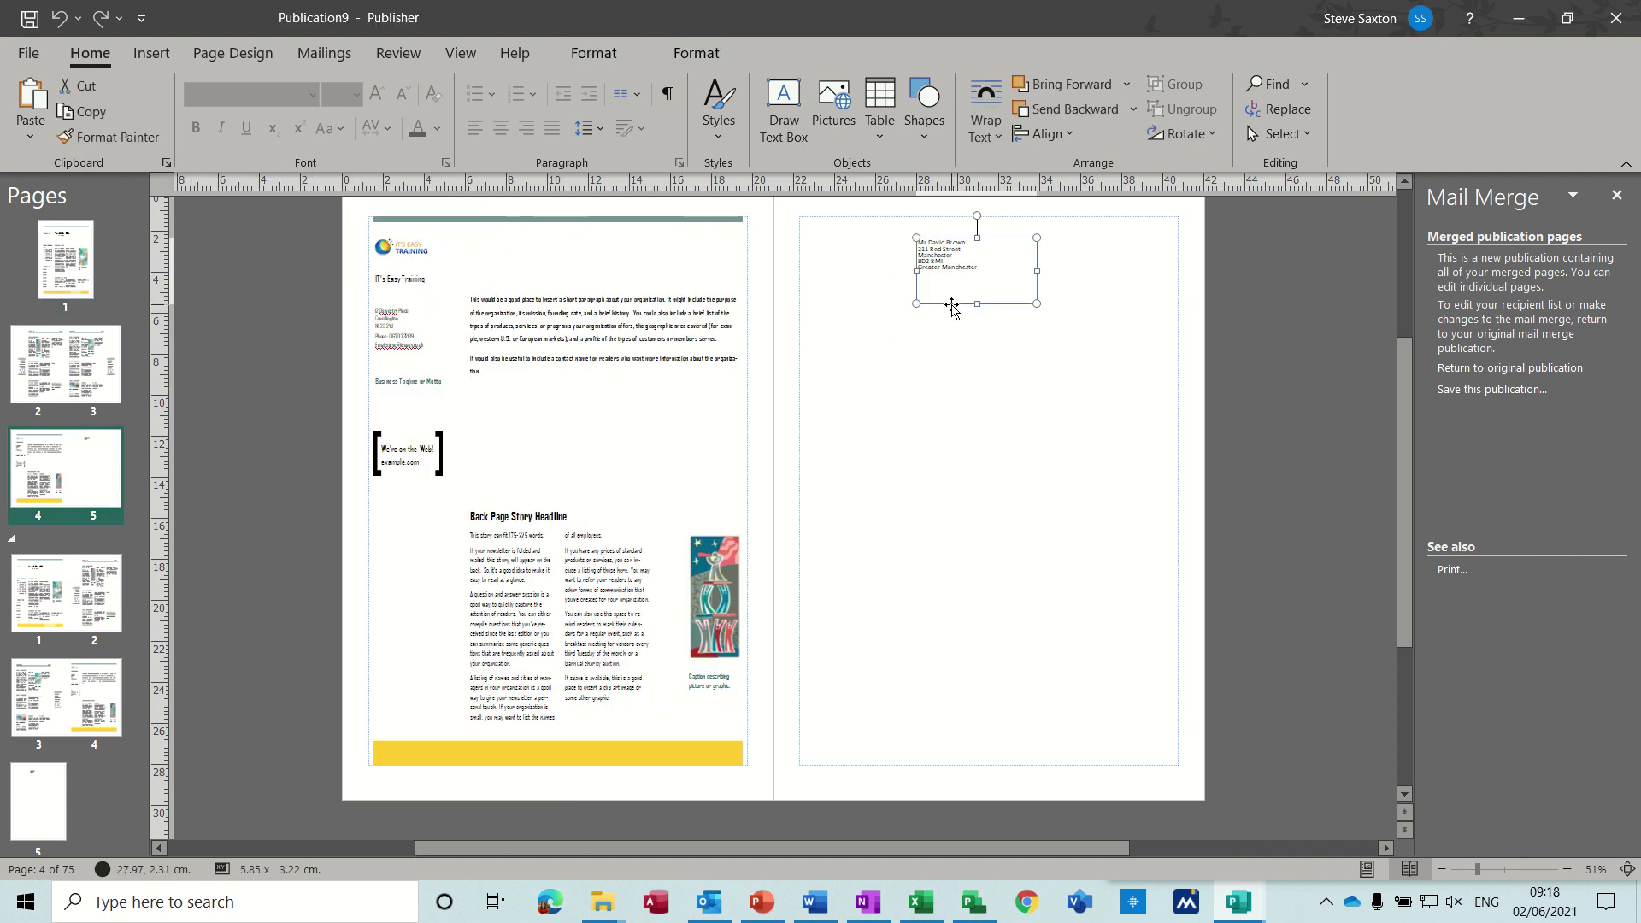
pyautogui.press('Delete')
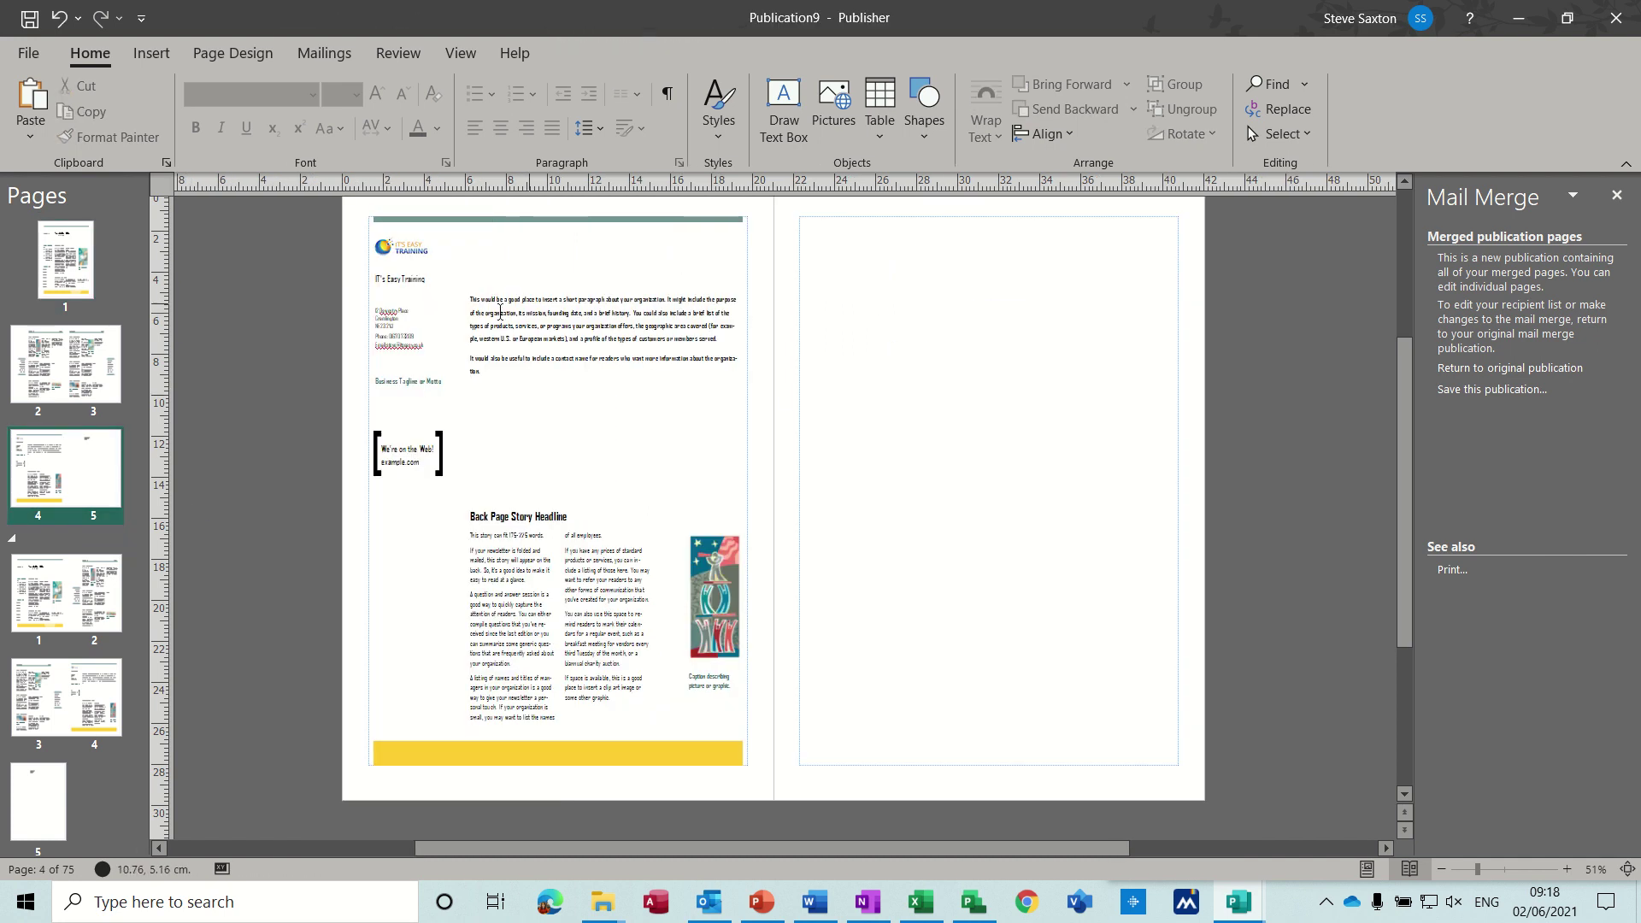
# - Paste the address block onto page 1 and place it right of the Newsletter Title
pyautogui.click(75, 243)
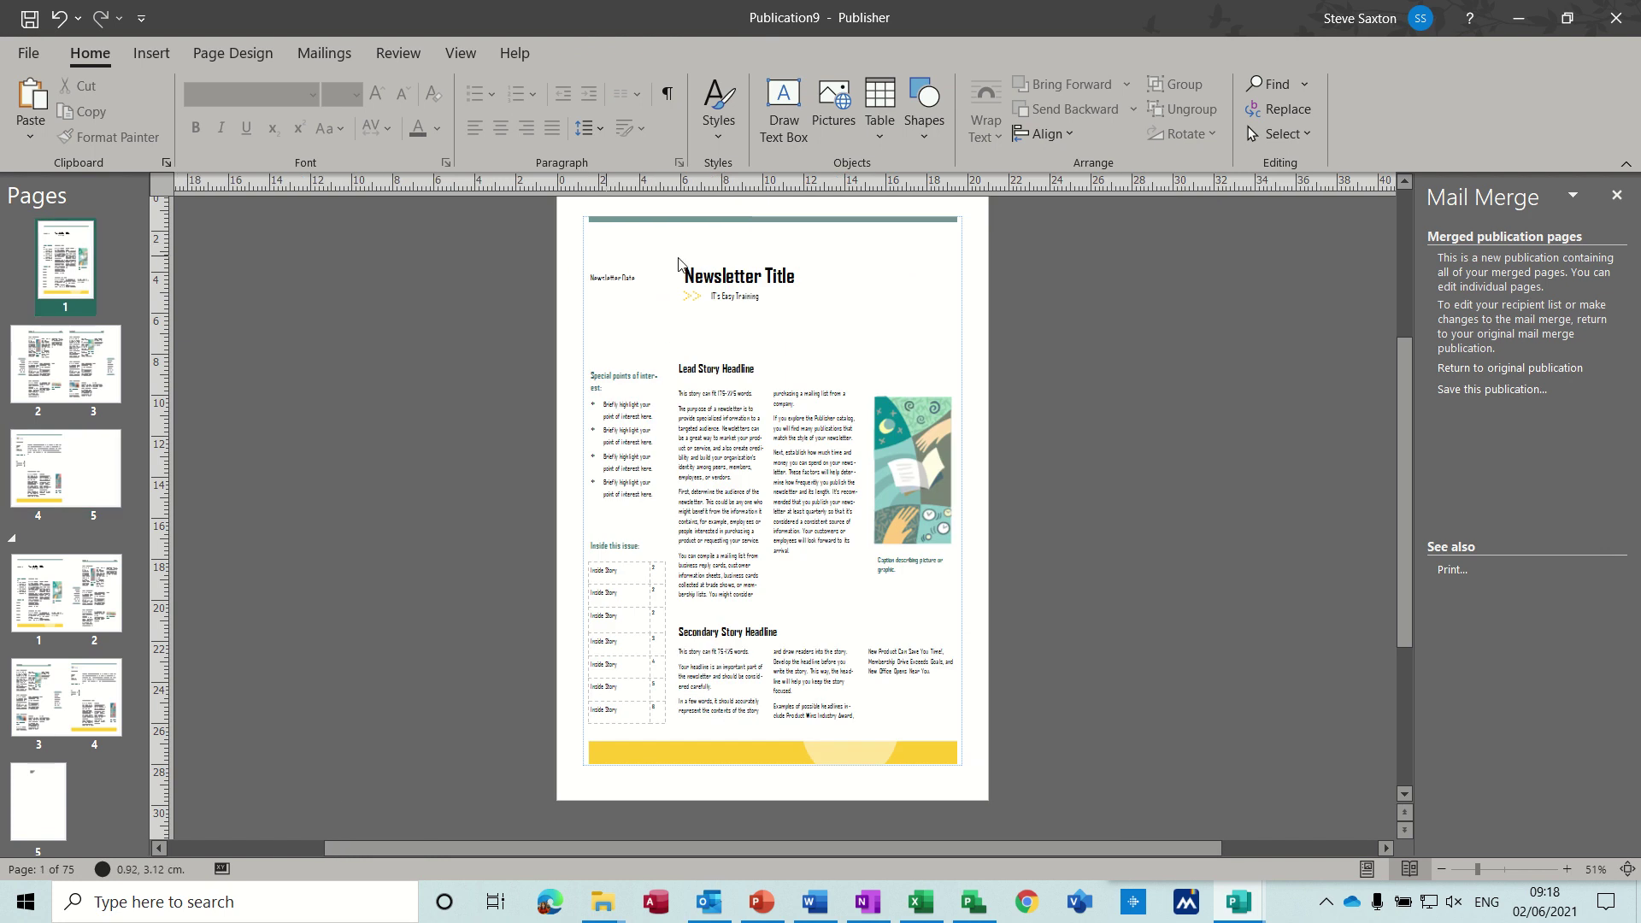
pyautogui.click(872, 276)
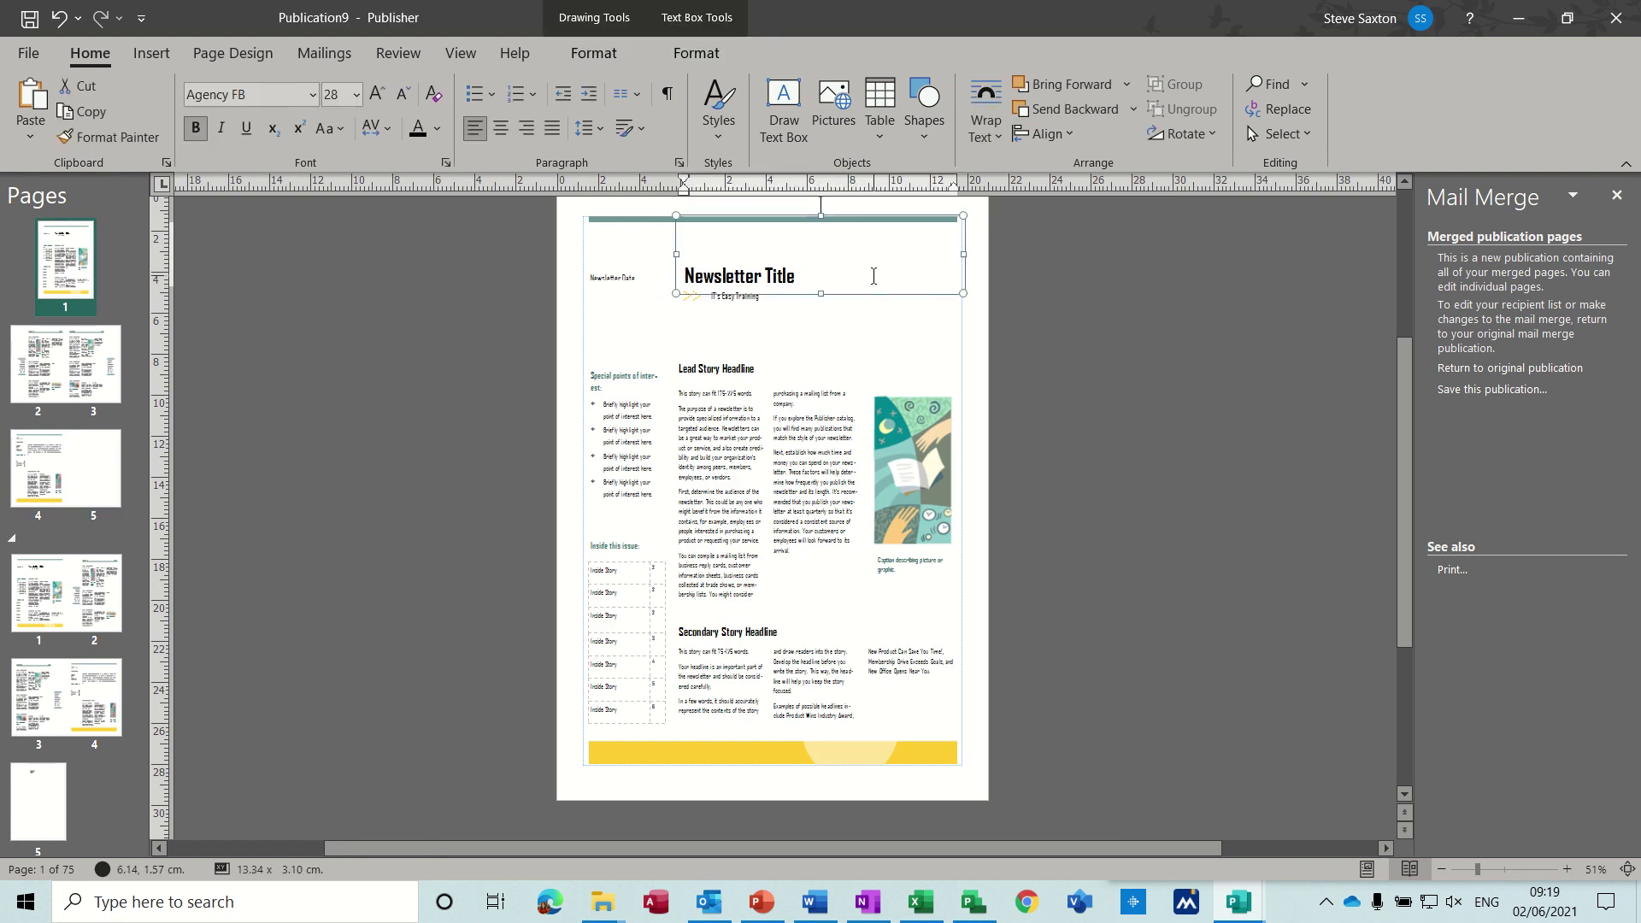
pyautogui.click(865, 325)
pyautogui.hotkey('ctrl', 'v')
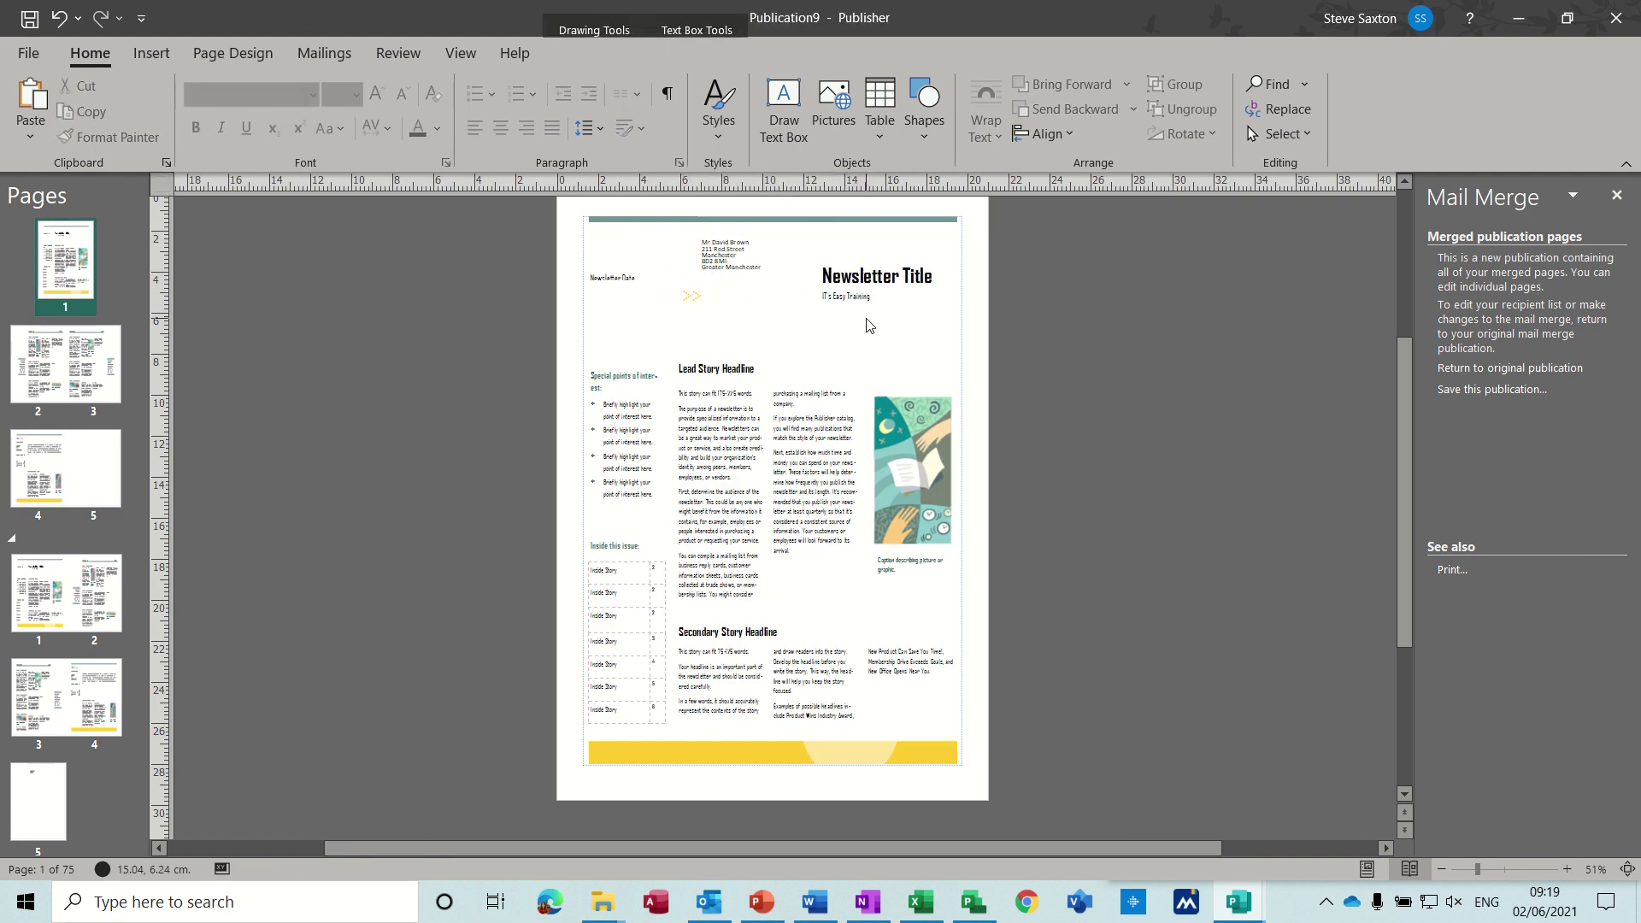
pyautogui.click(865, 325)
pyautogui.moveTo(703, 257); pyautogui.dragTo(852, 295)
pyautogui.press('Escape')
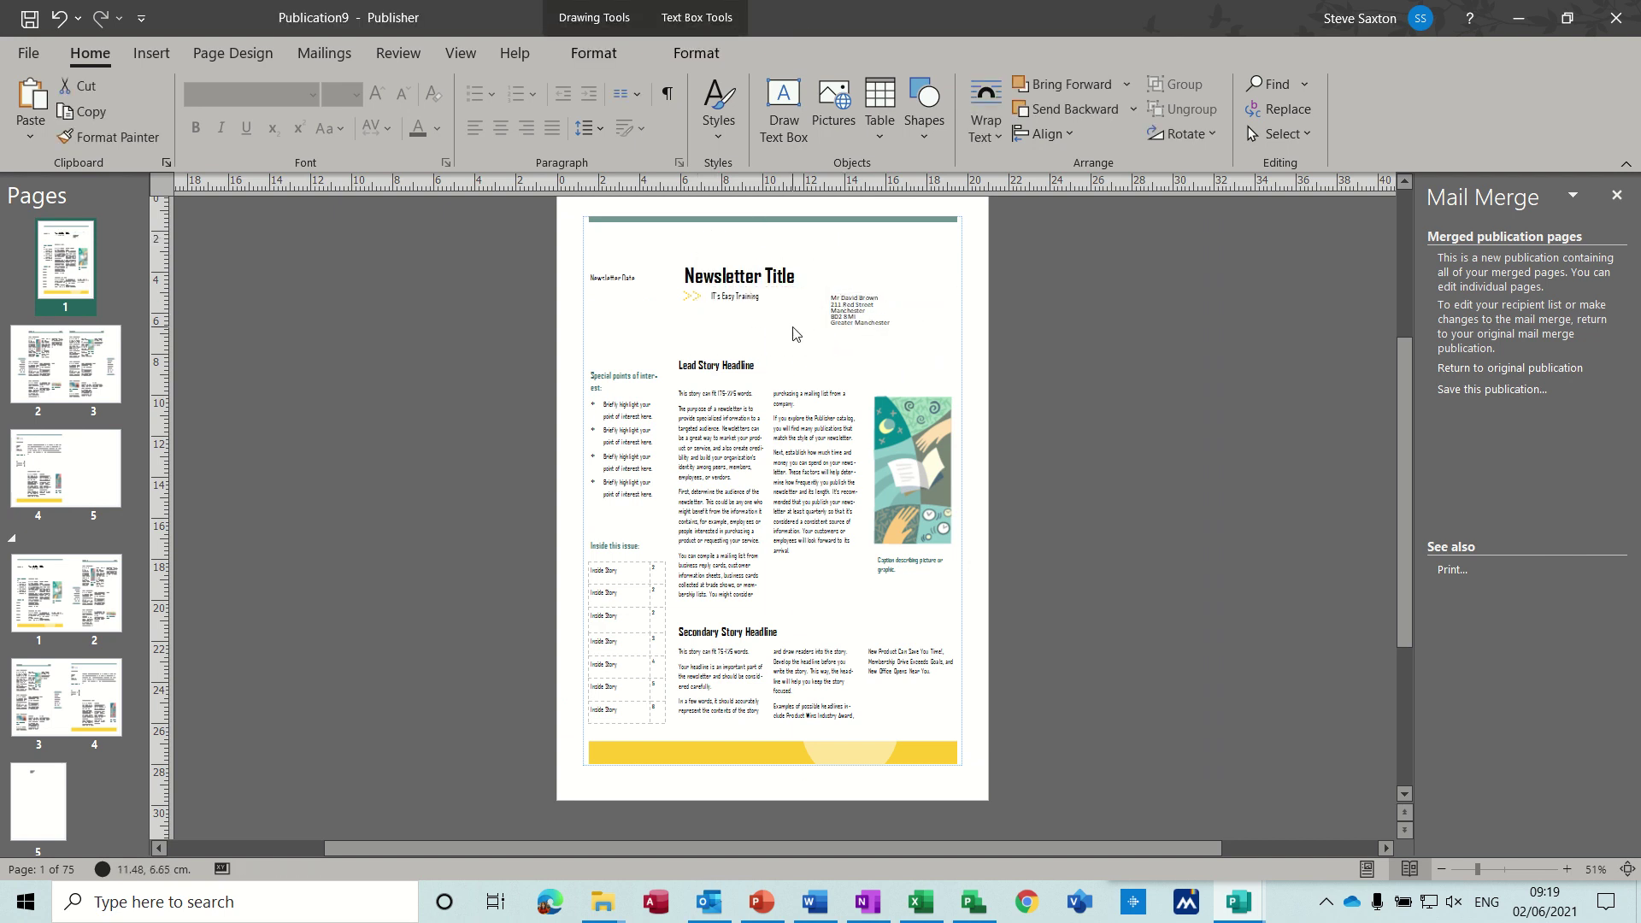
# - Shift the front-page address block left so it sits beside the Newsletter Title and tagline
pyautogui.click(856, 299)
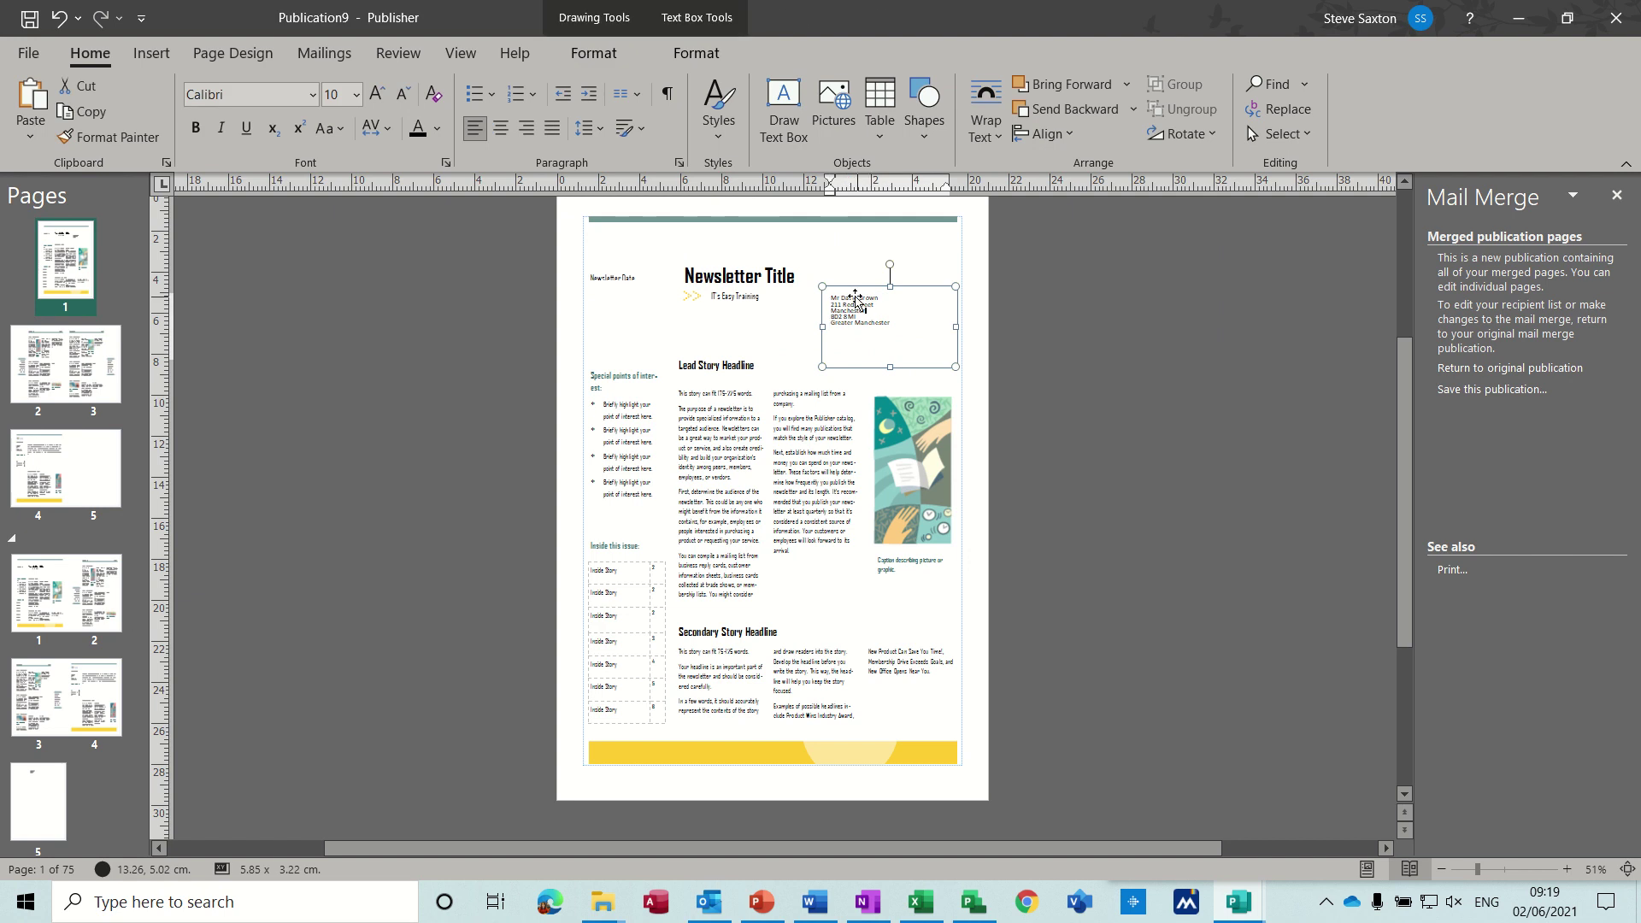
pyautogui.moveTo(849, 291); pyautogui.dragTo(740, 306)
pyautogui.click(782, 280)
pyautogui.click(910, 326)
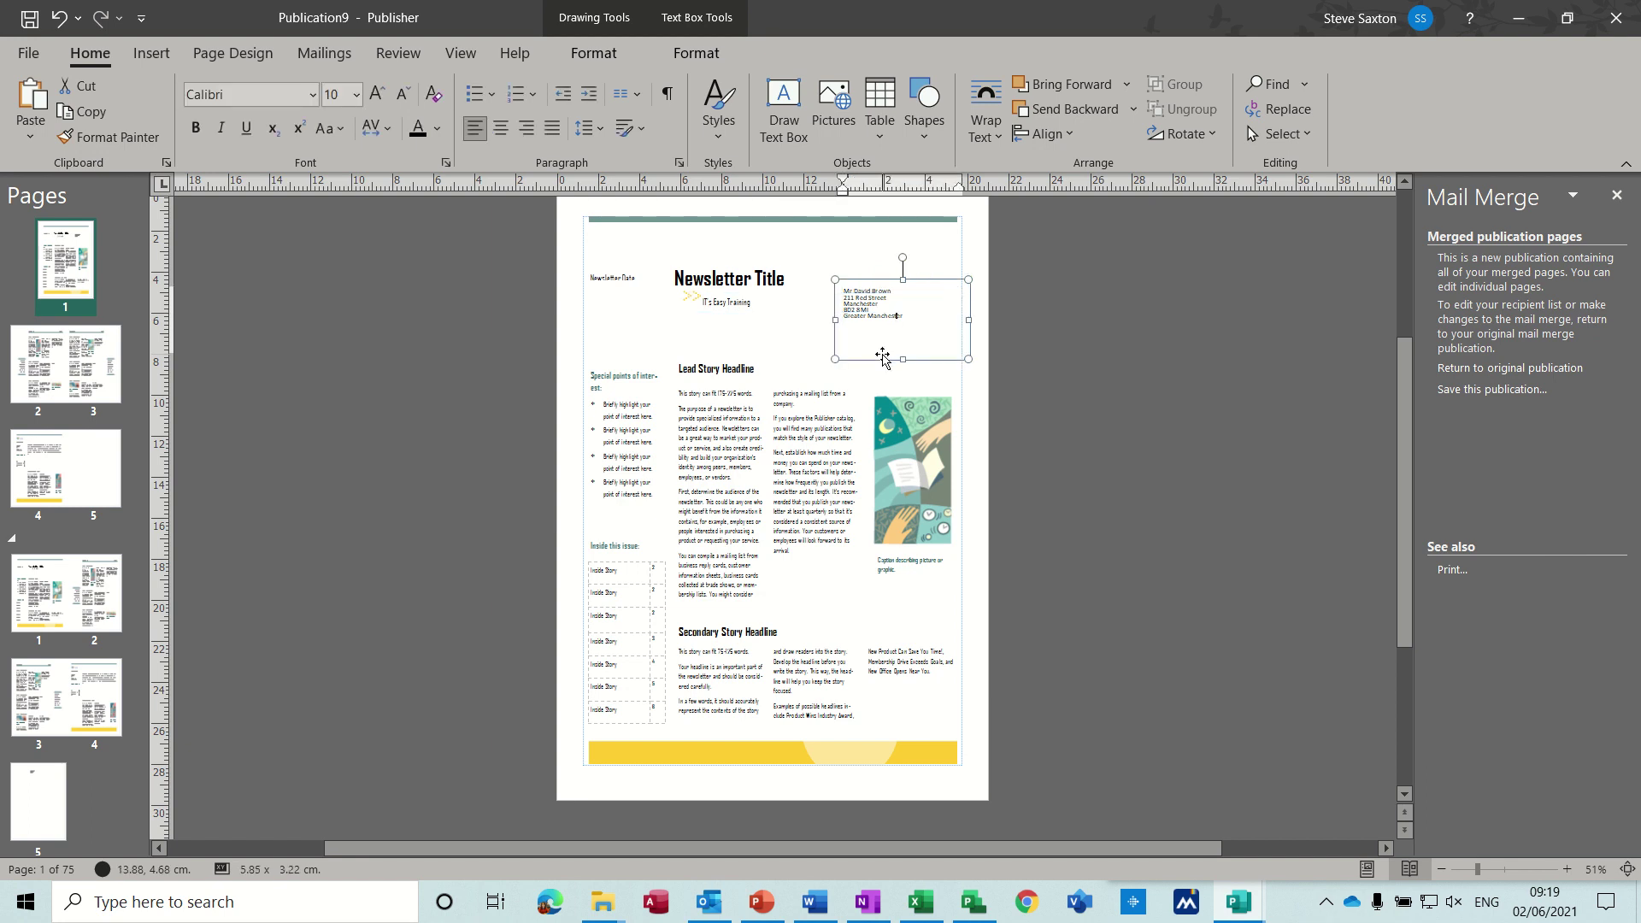
pyautogui.click(882, 360)
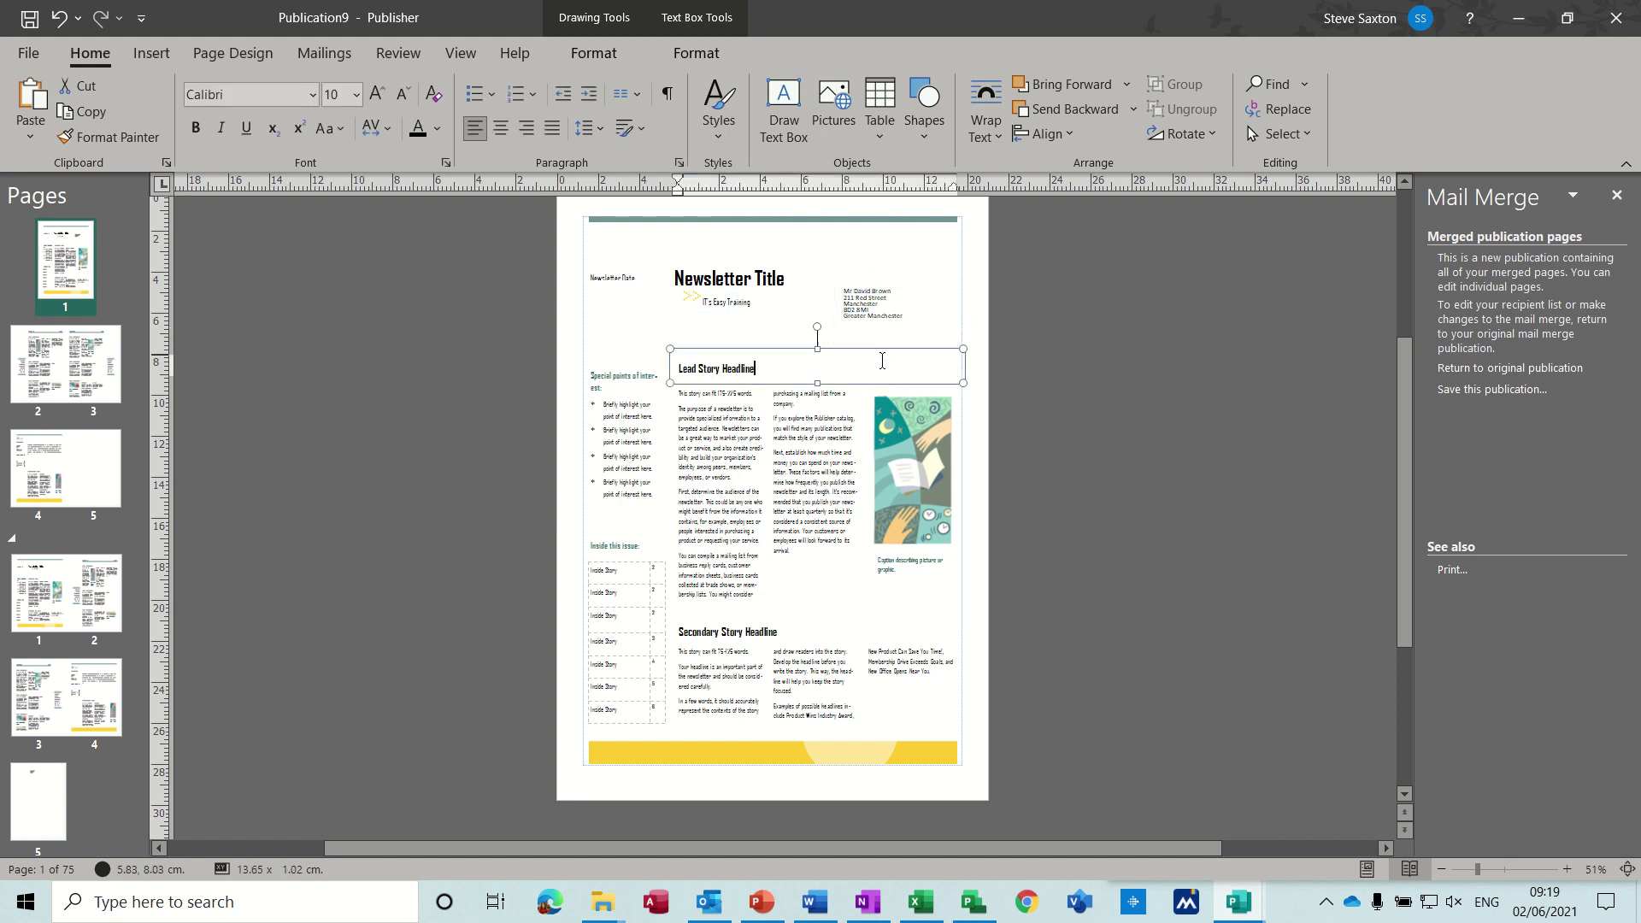
pyautogui.click(870, 310)
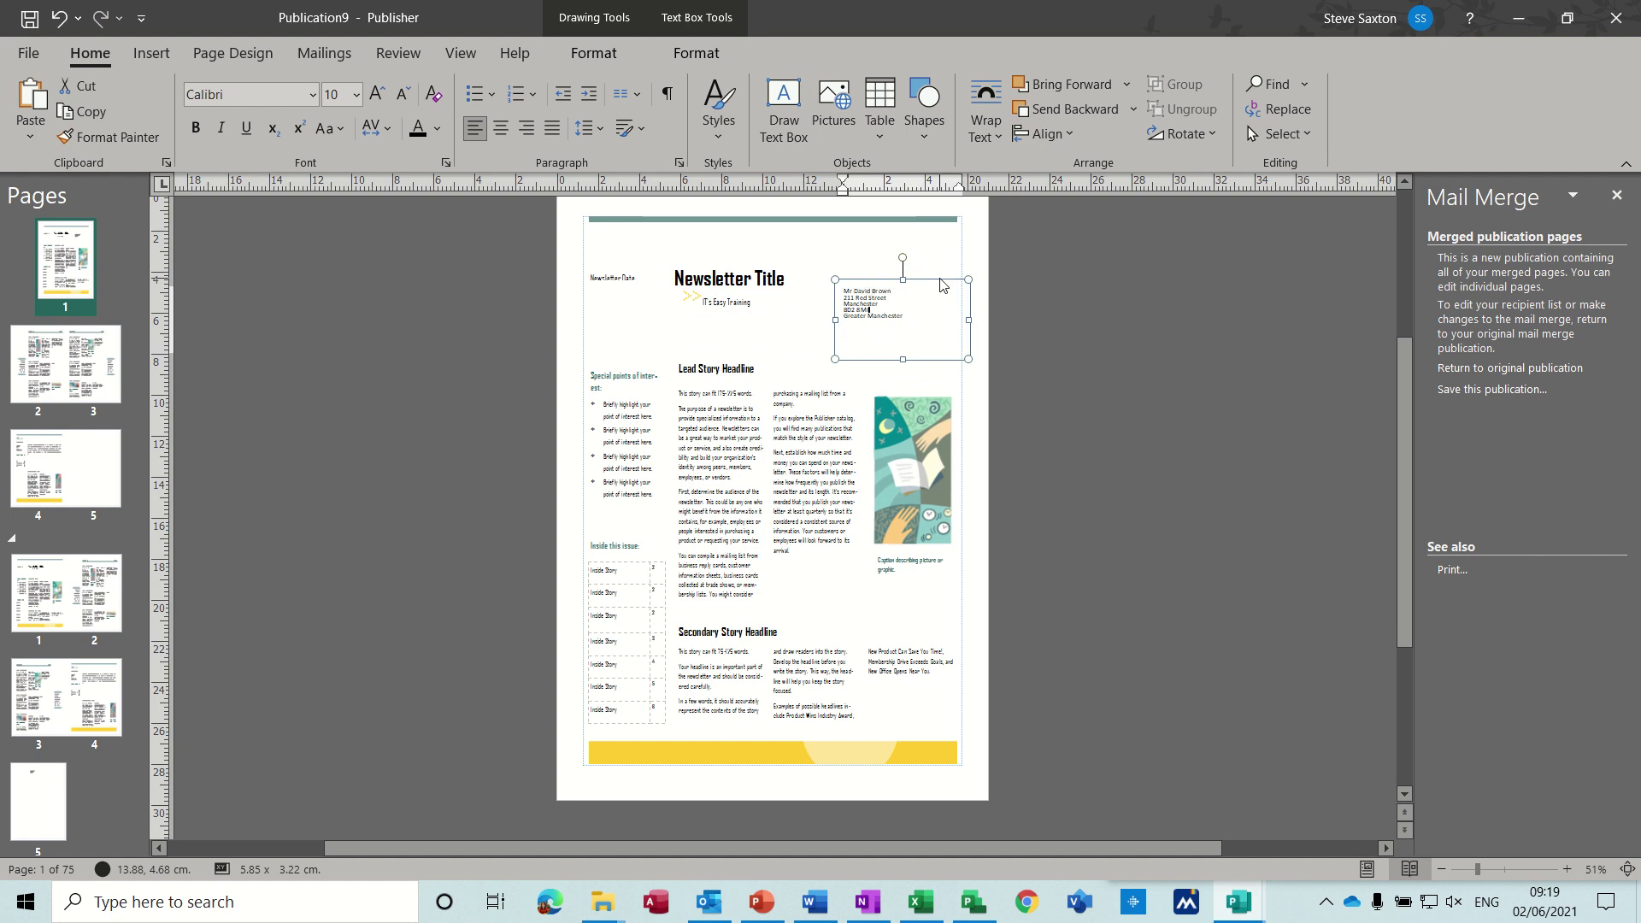
pyautogui.moveTo(944, 282); pyautogui.dragTo(908, 279)
pyautogui.click(986, 320)
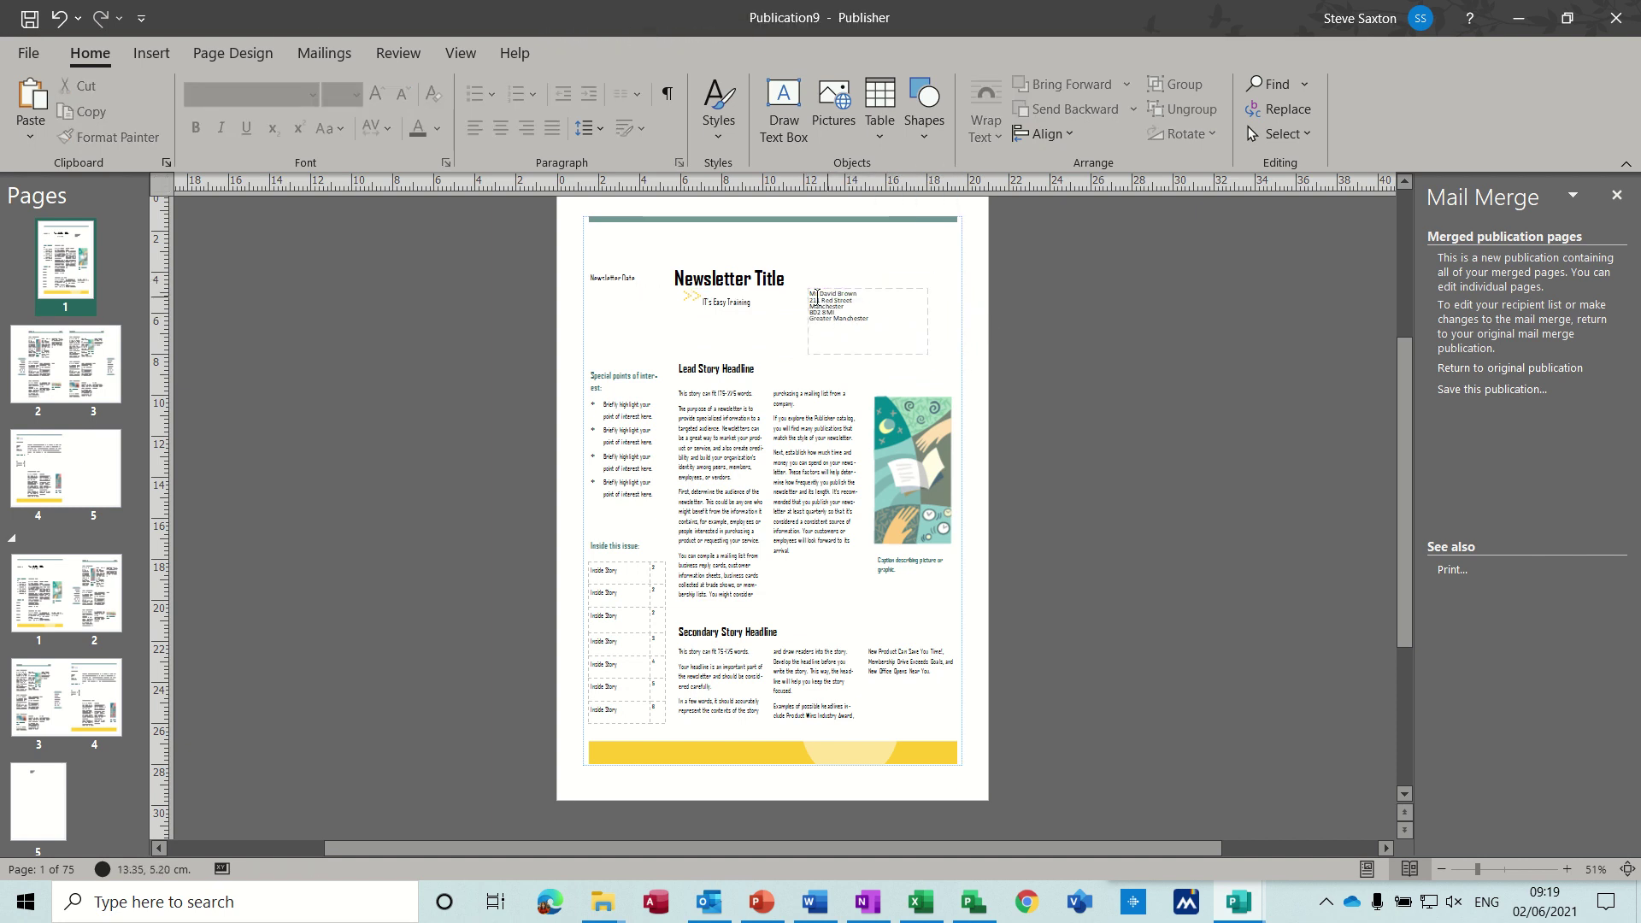